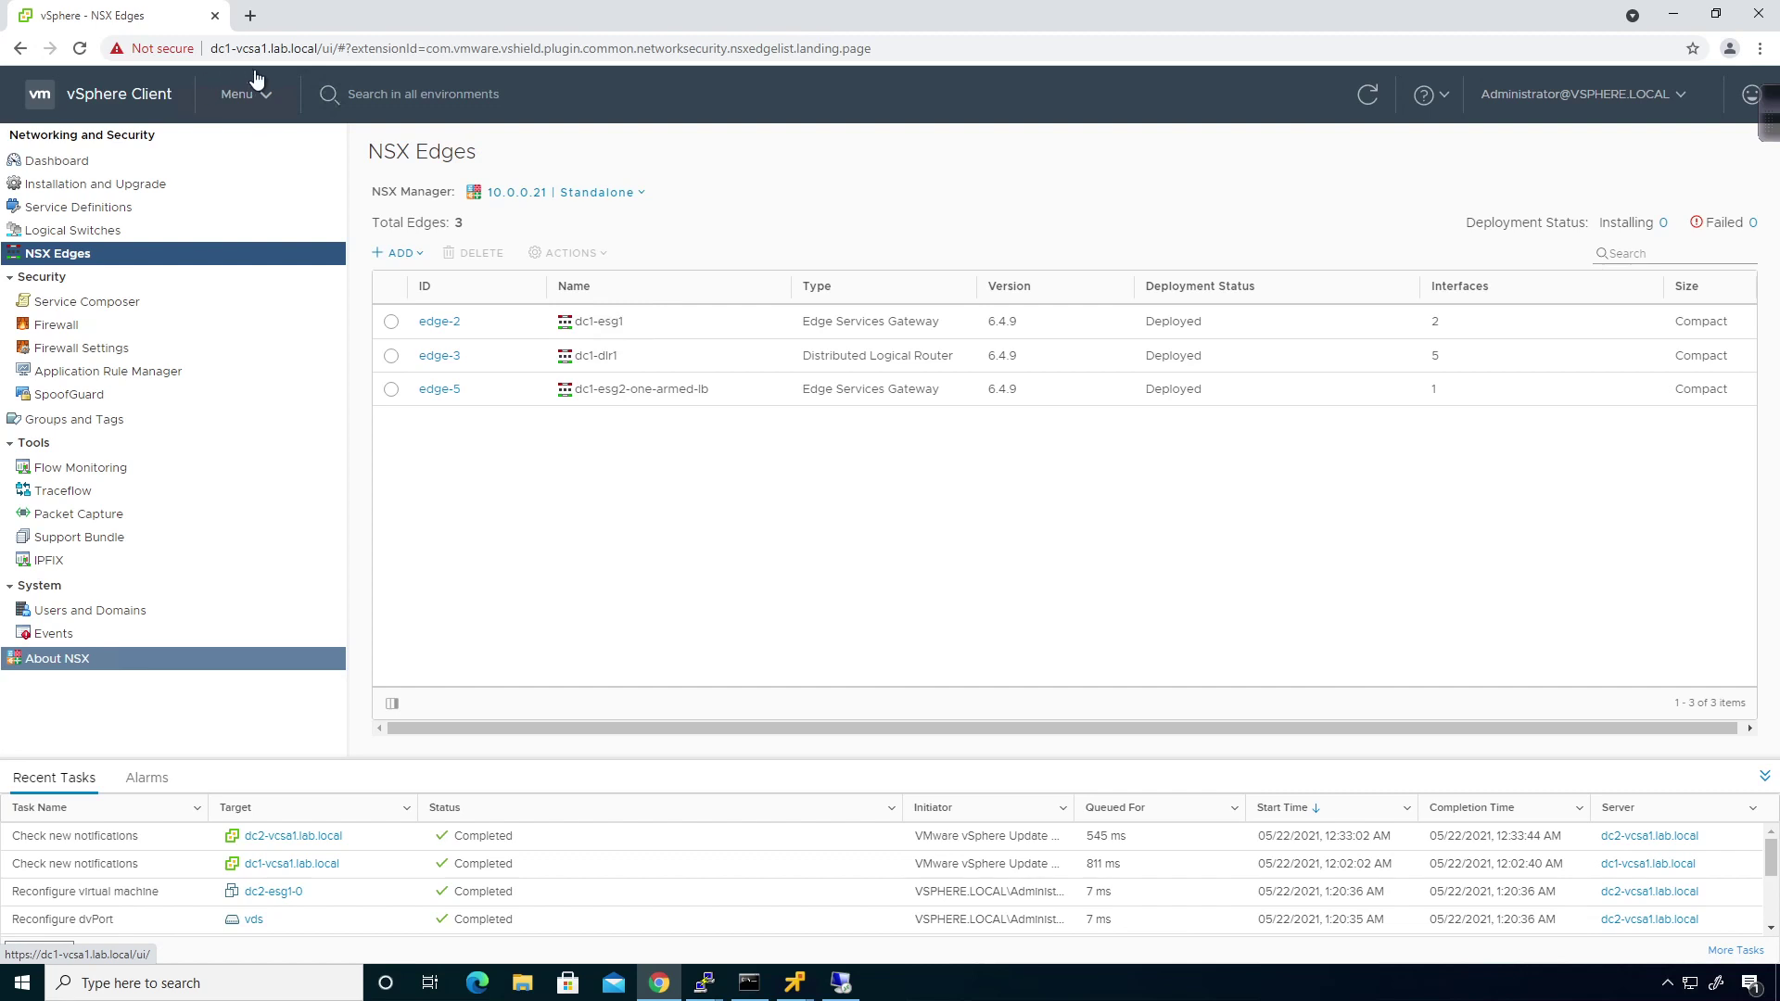
# Collapse dc1 and dc2 in Hosts and Clusters, then show the Networking and Security dashboard for 10.0.0.21.
pyautogui.click(241, 94)
pyautogui.click(277, 212)
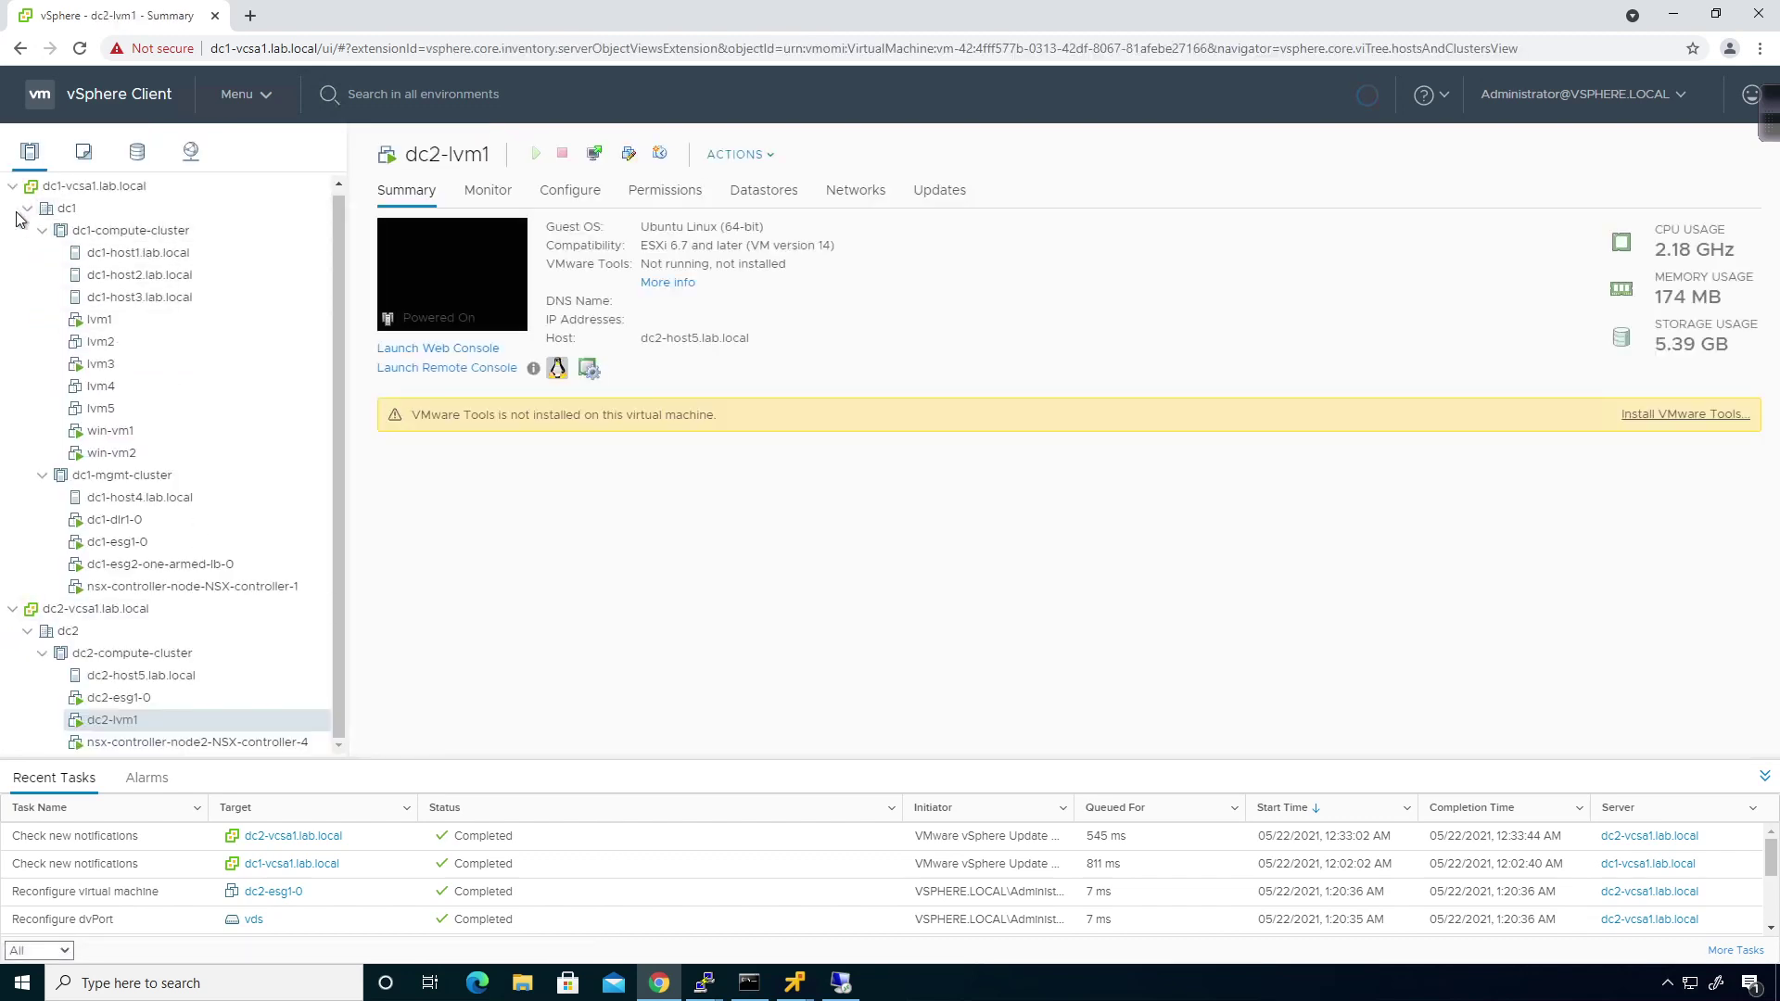
pyautogui.click(27, 209)
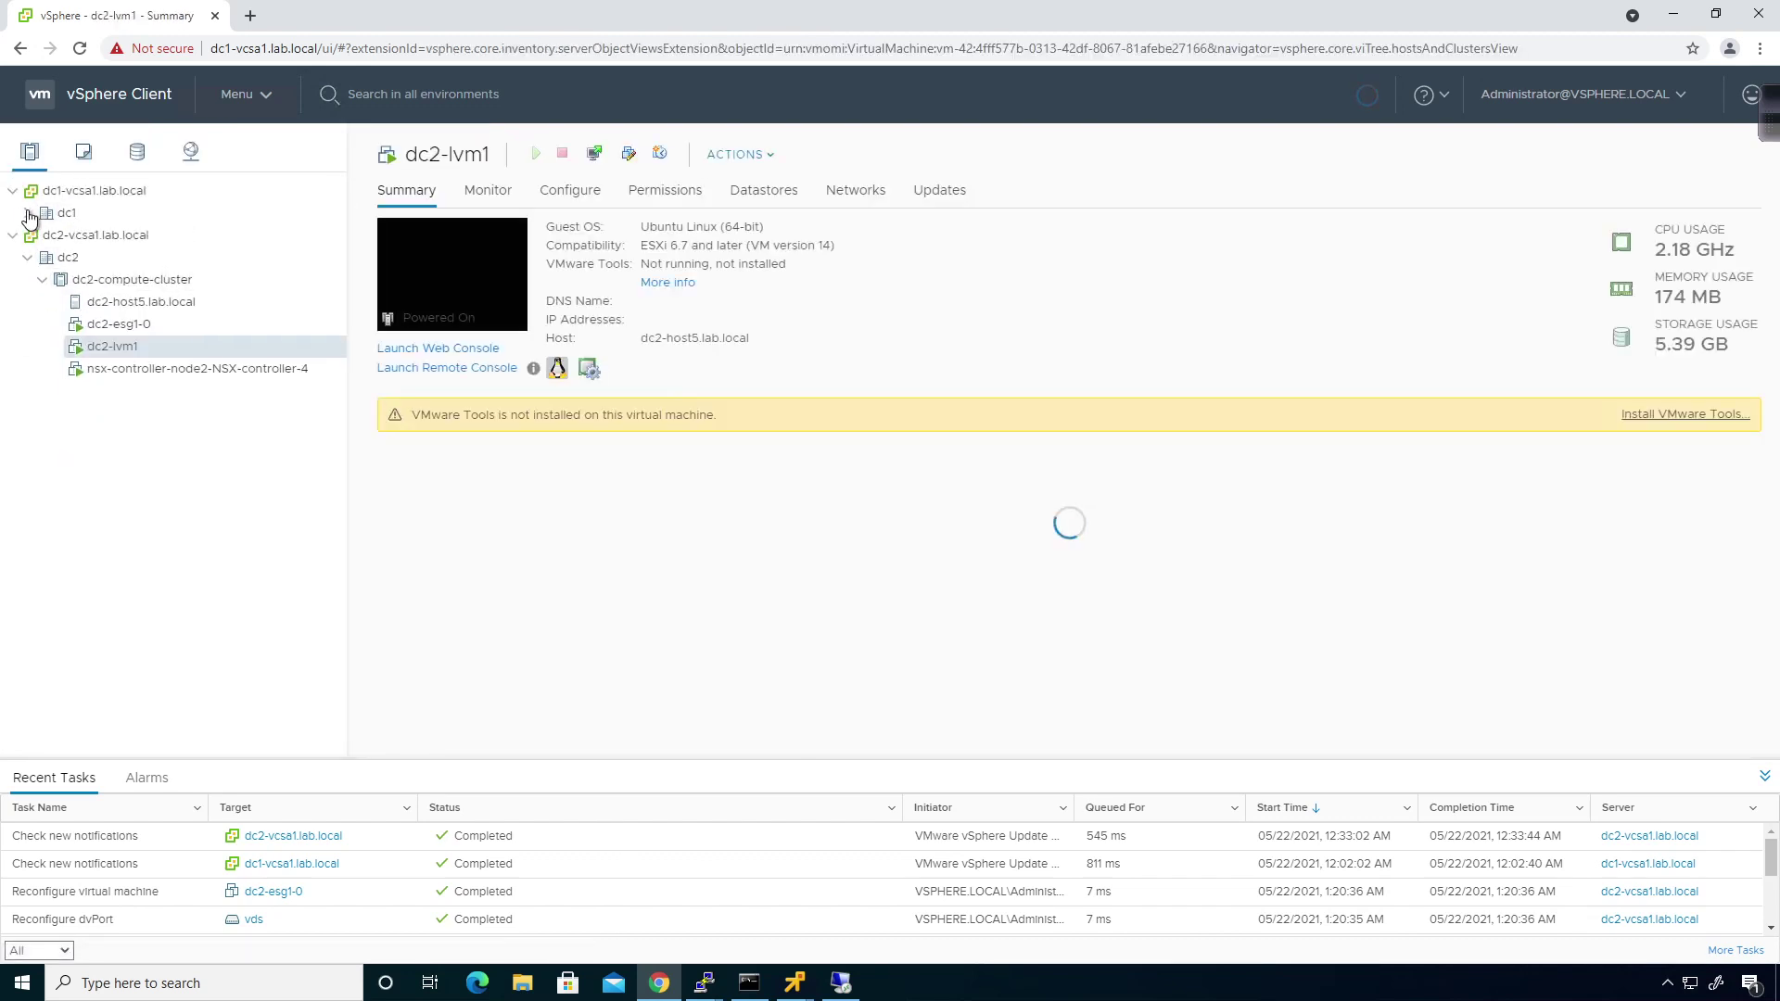
pyautogui.click(27, 258)
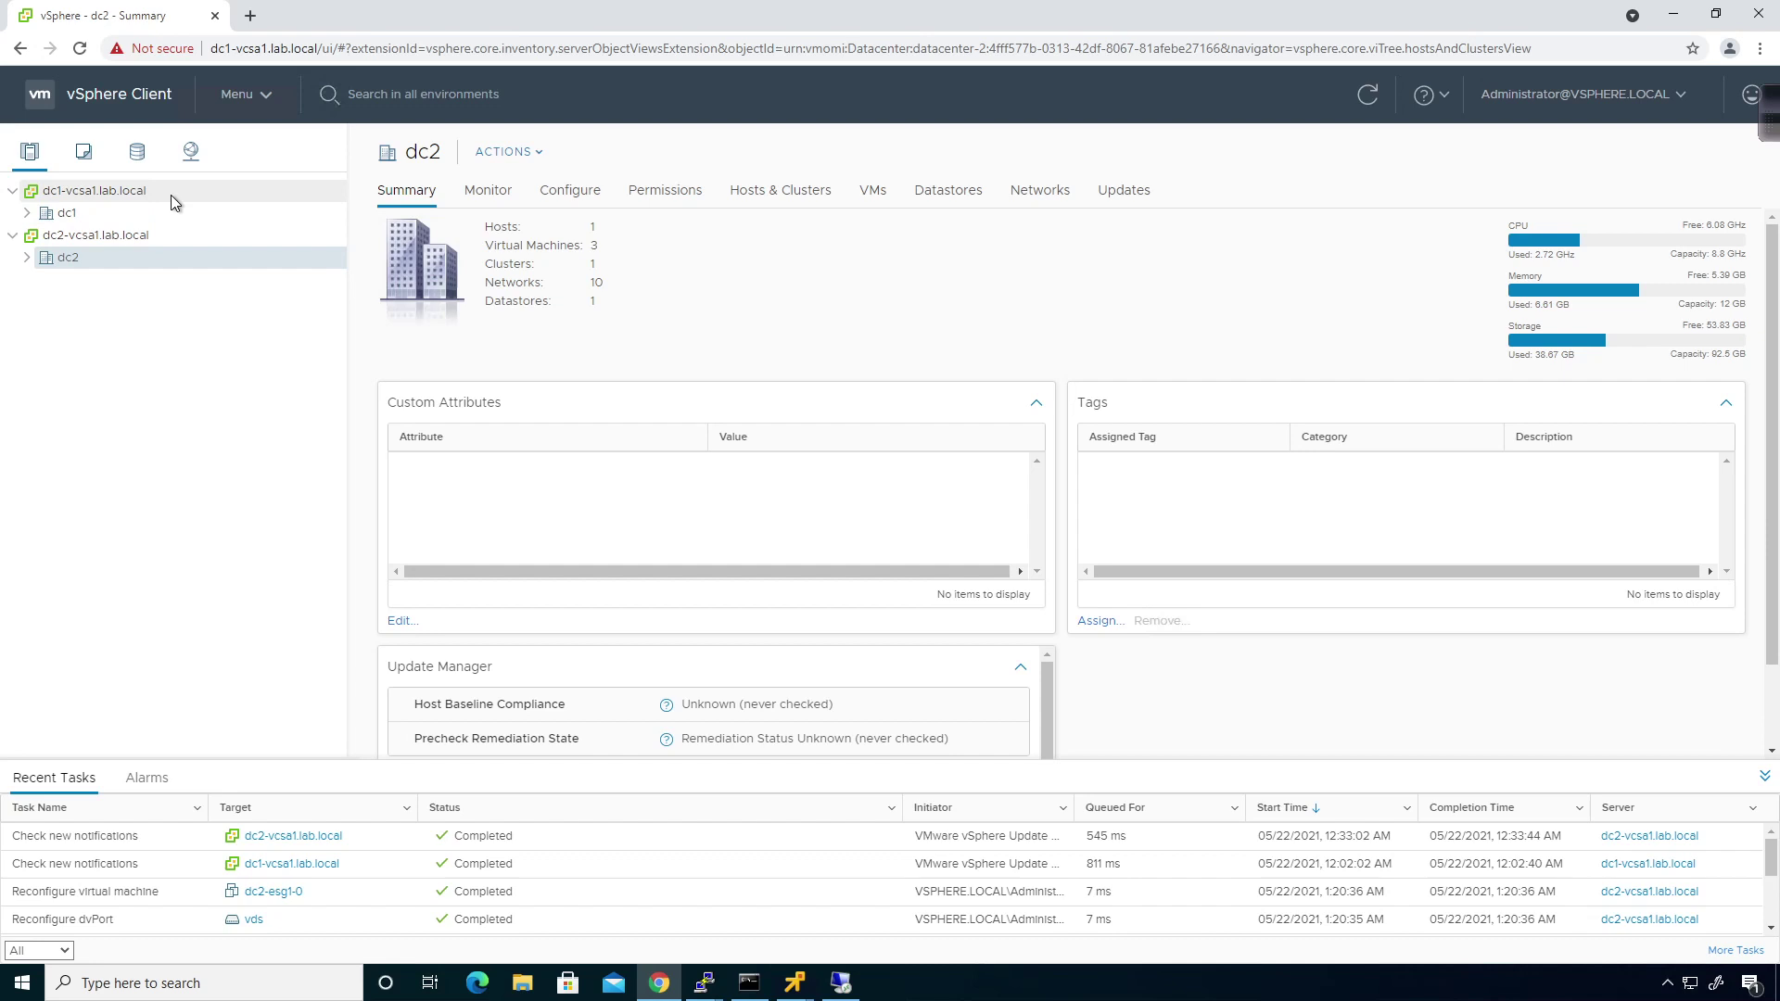
pyautogui.click(263, 111)
pyautogui.click(246, 481)
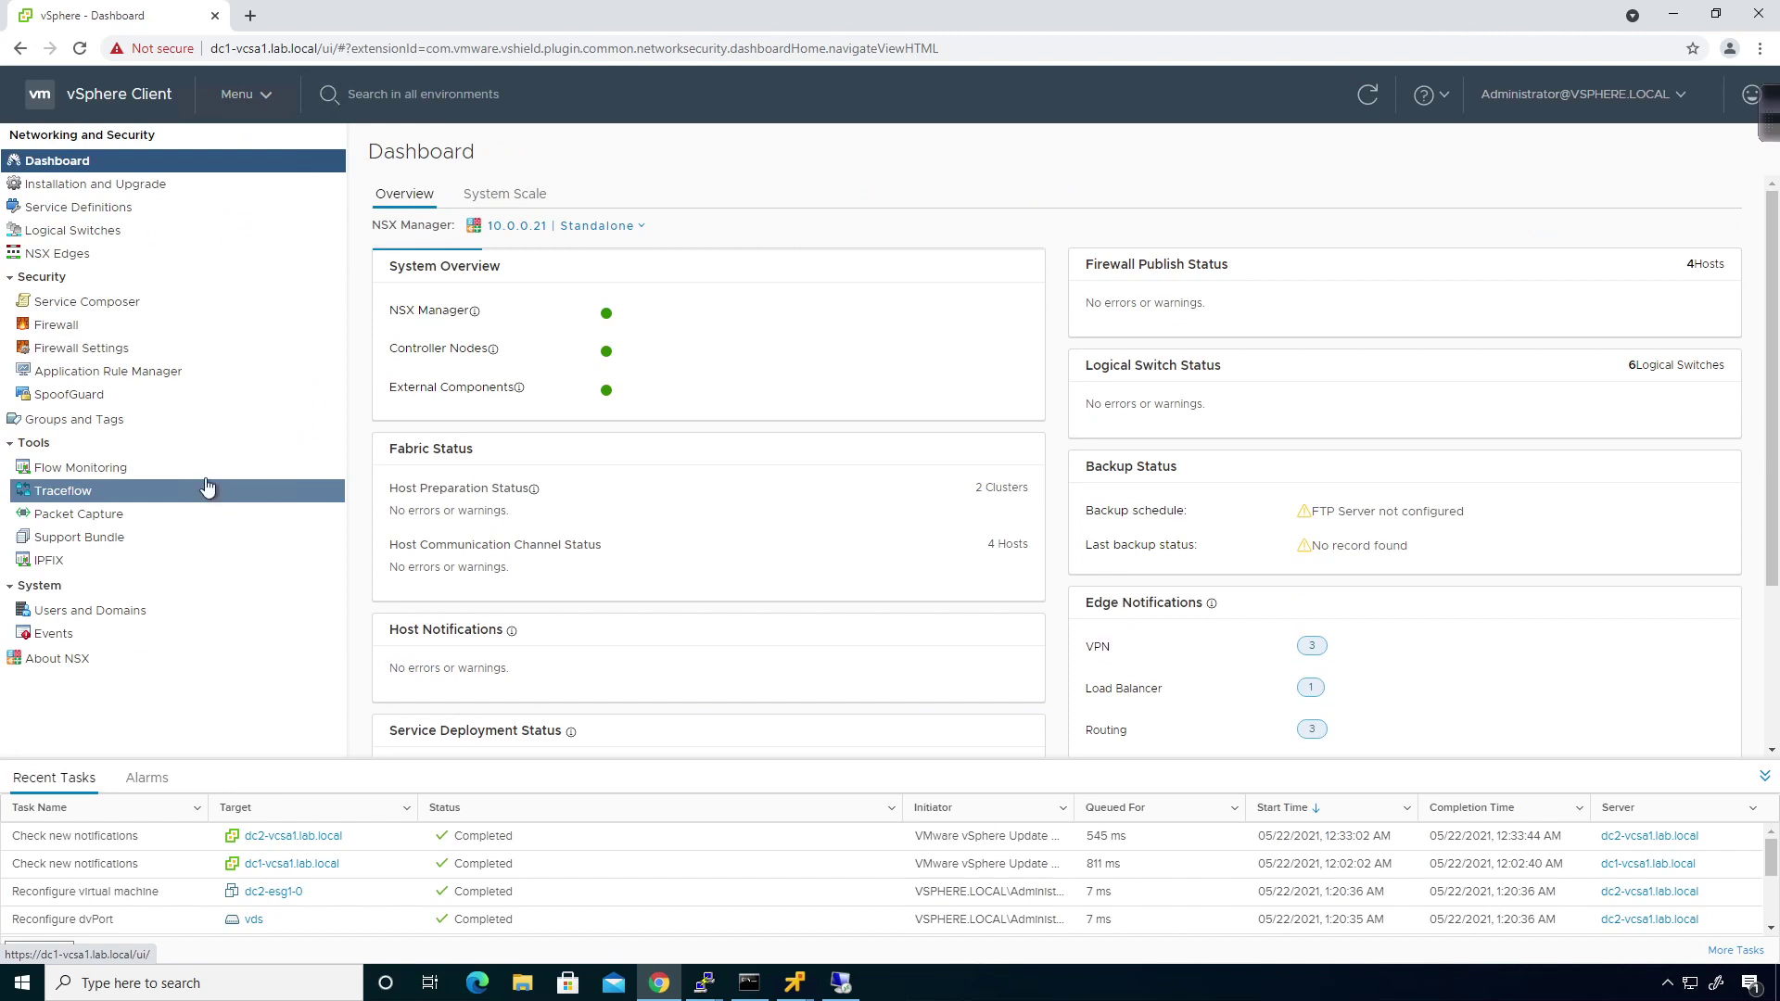
# Check that managers 10.0.0.21 and 10.0.0.31 are Standalone, then show NSX Edges with Recent Tasks collapsed.
pyautogui.click(580, 236)
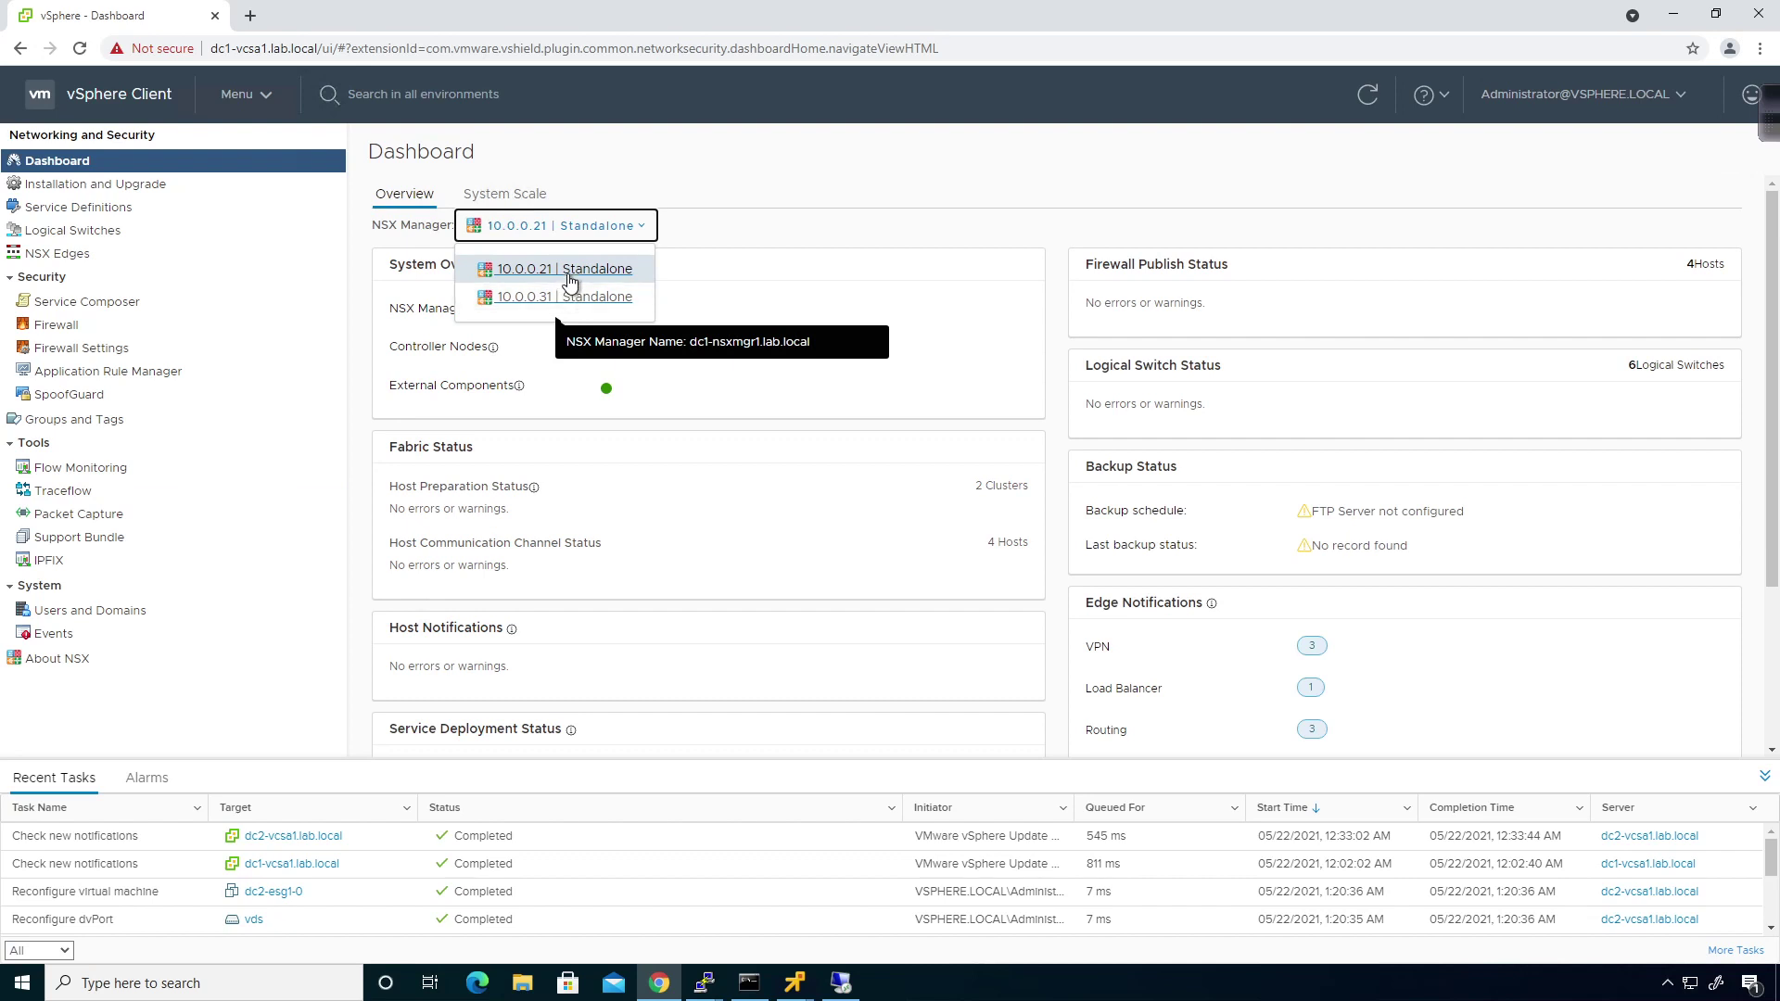
pyautogui.click(705, 266)
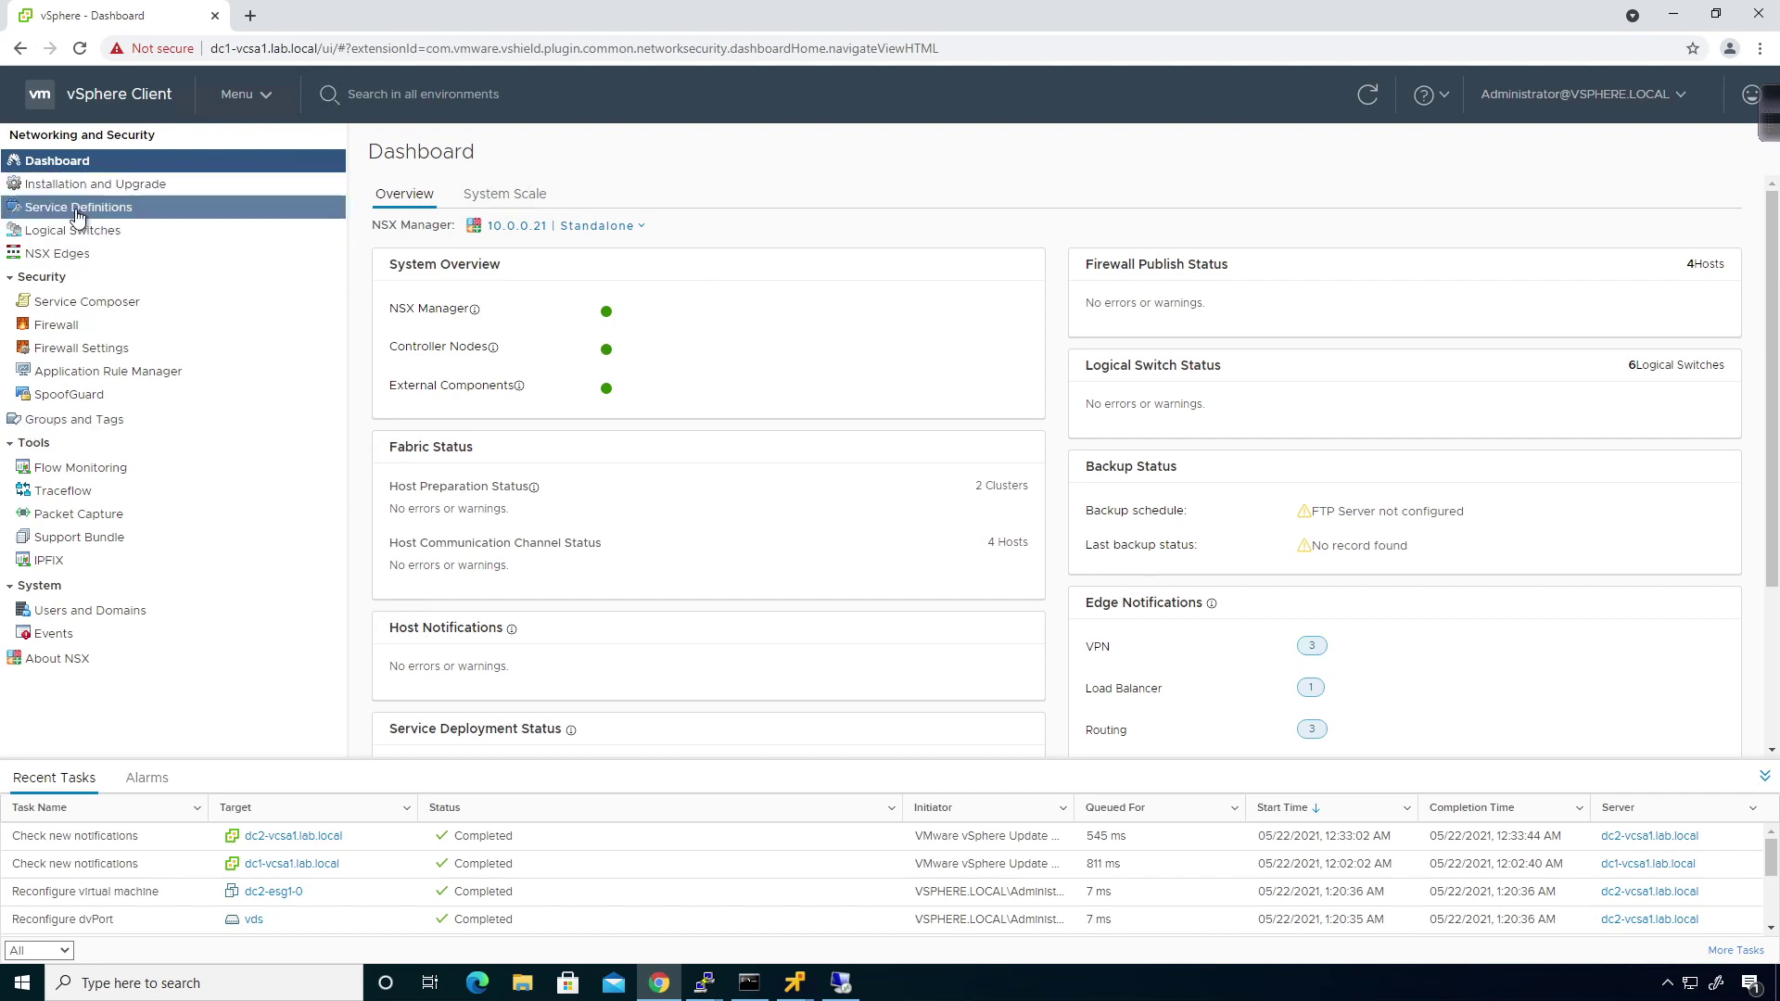
pyautogui.click(56, 253)
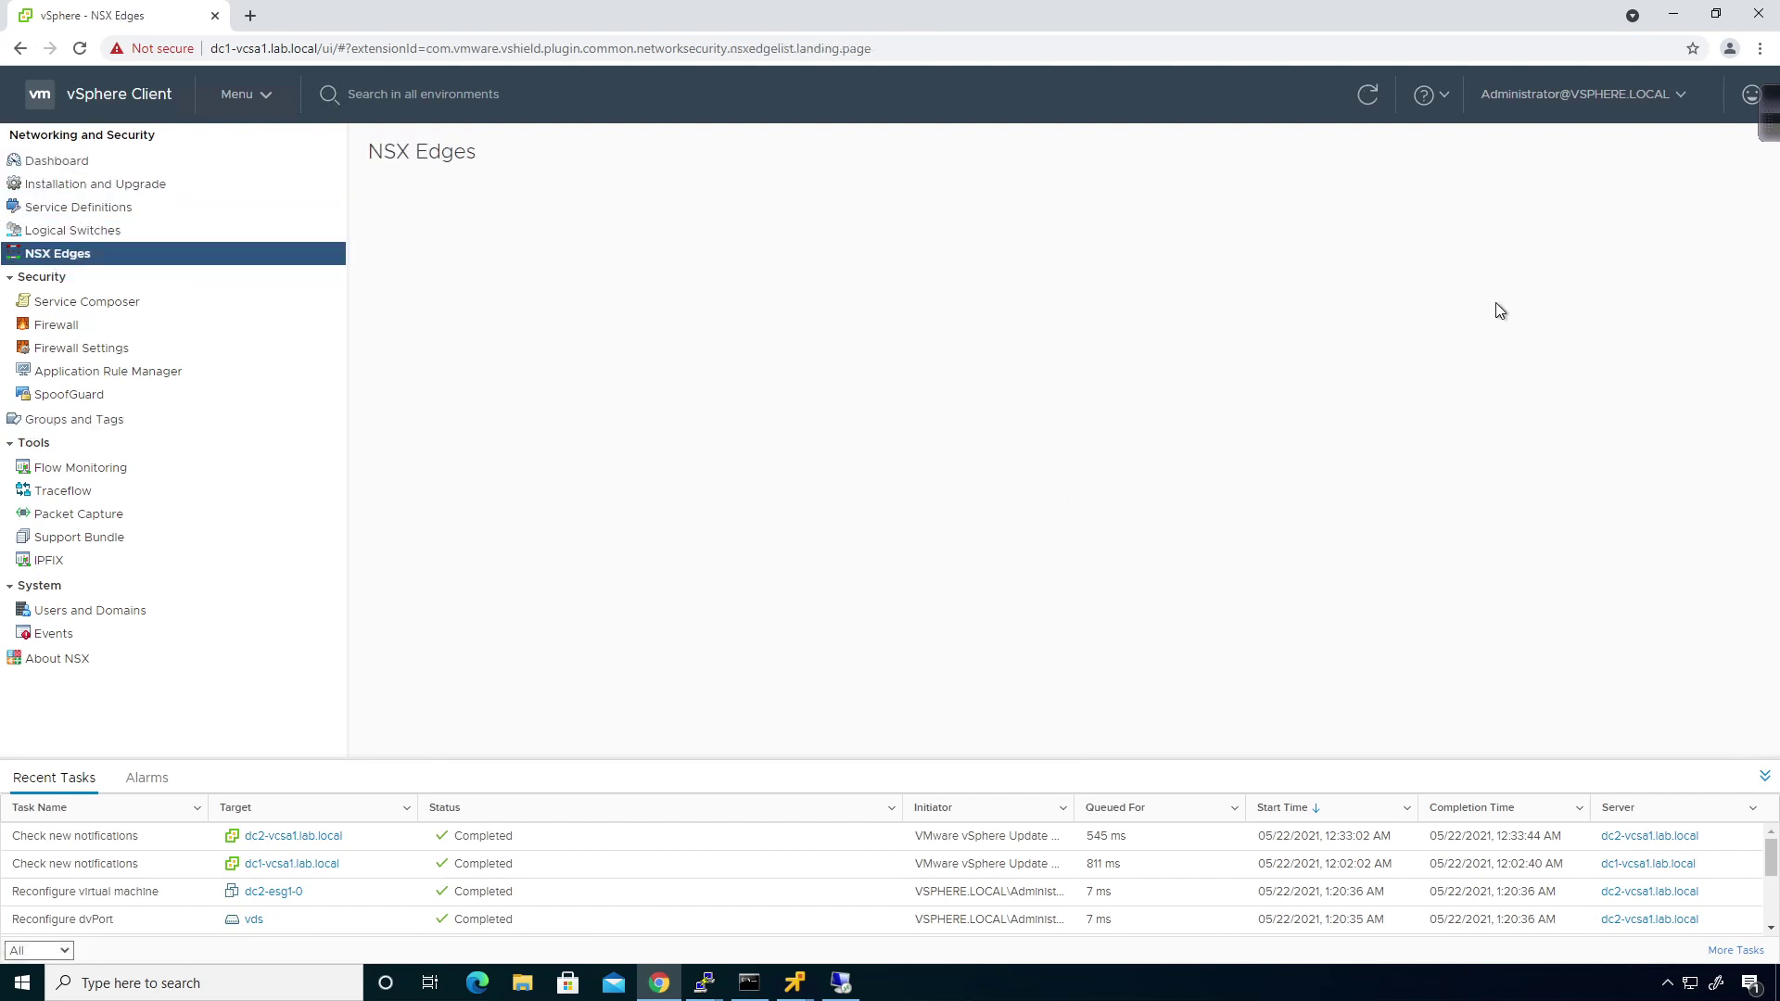
pyautogui.click(1766, 779)
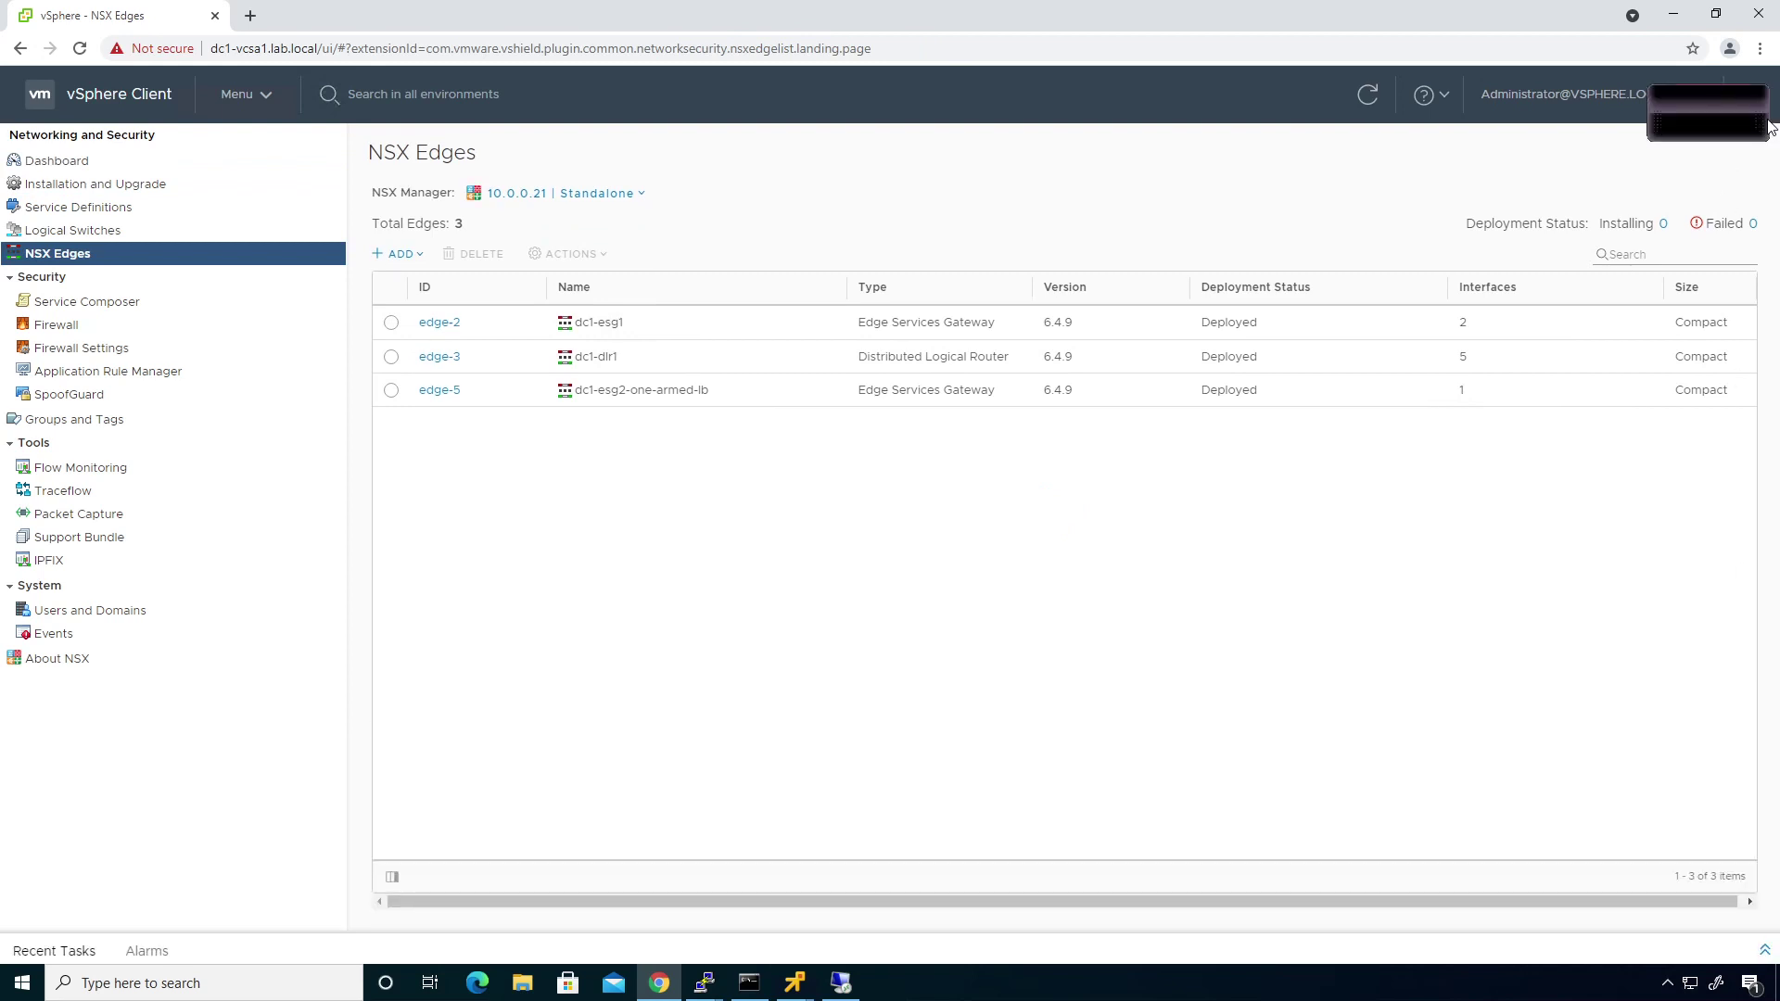
pyautogui.click(1356, 115)
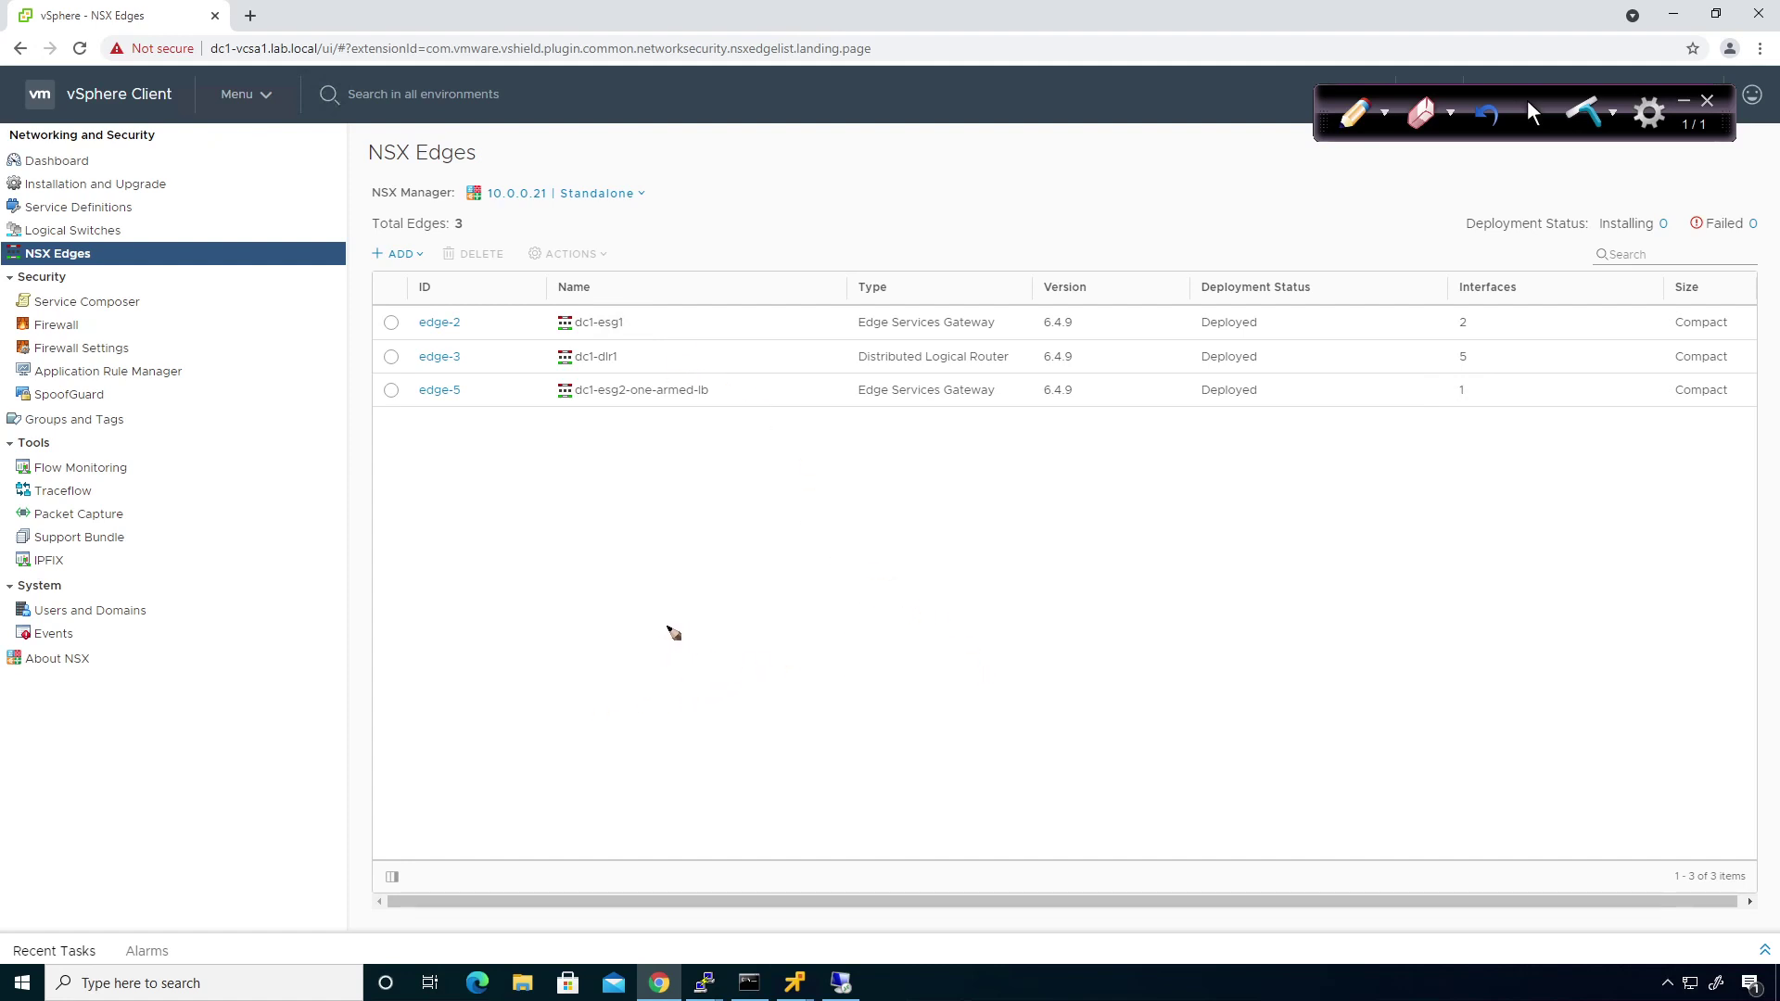
# Sketch ESG1 linked to DLR below, CSR and ESG to the right, with a segment line under ESG.
pyautogui.moveTo(669, 625); pyautogui.dragTo(669, 664)
pyautogui.moveTo(714, 630)
pyautogui.mouseDown()
pyautogui.moveTo(708, 653)
pyautogui.moveTo(726, 647)
pyautogui.mouseUp()
pyautogui.moveTo(740, 624); pyautogui.dragTo(740, 654)
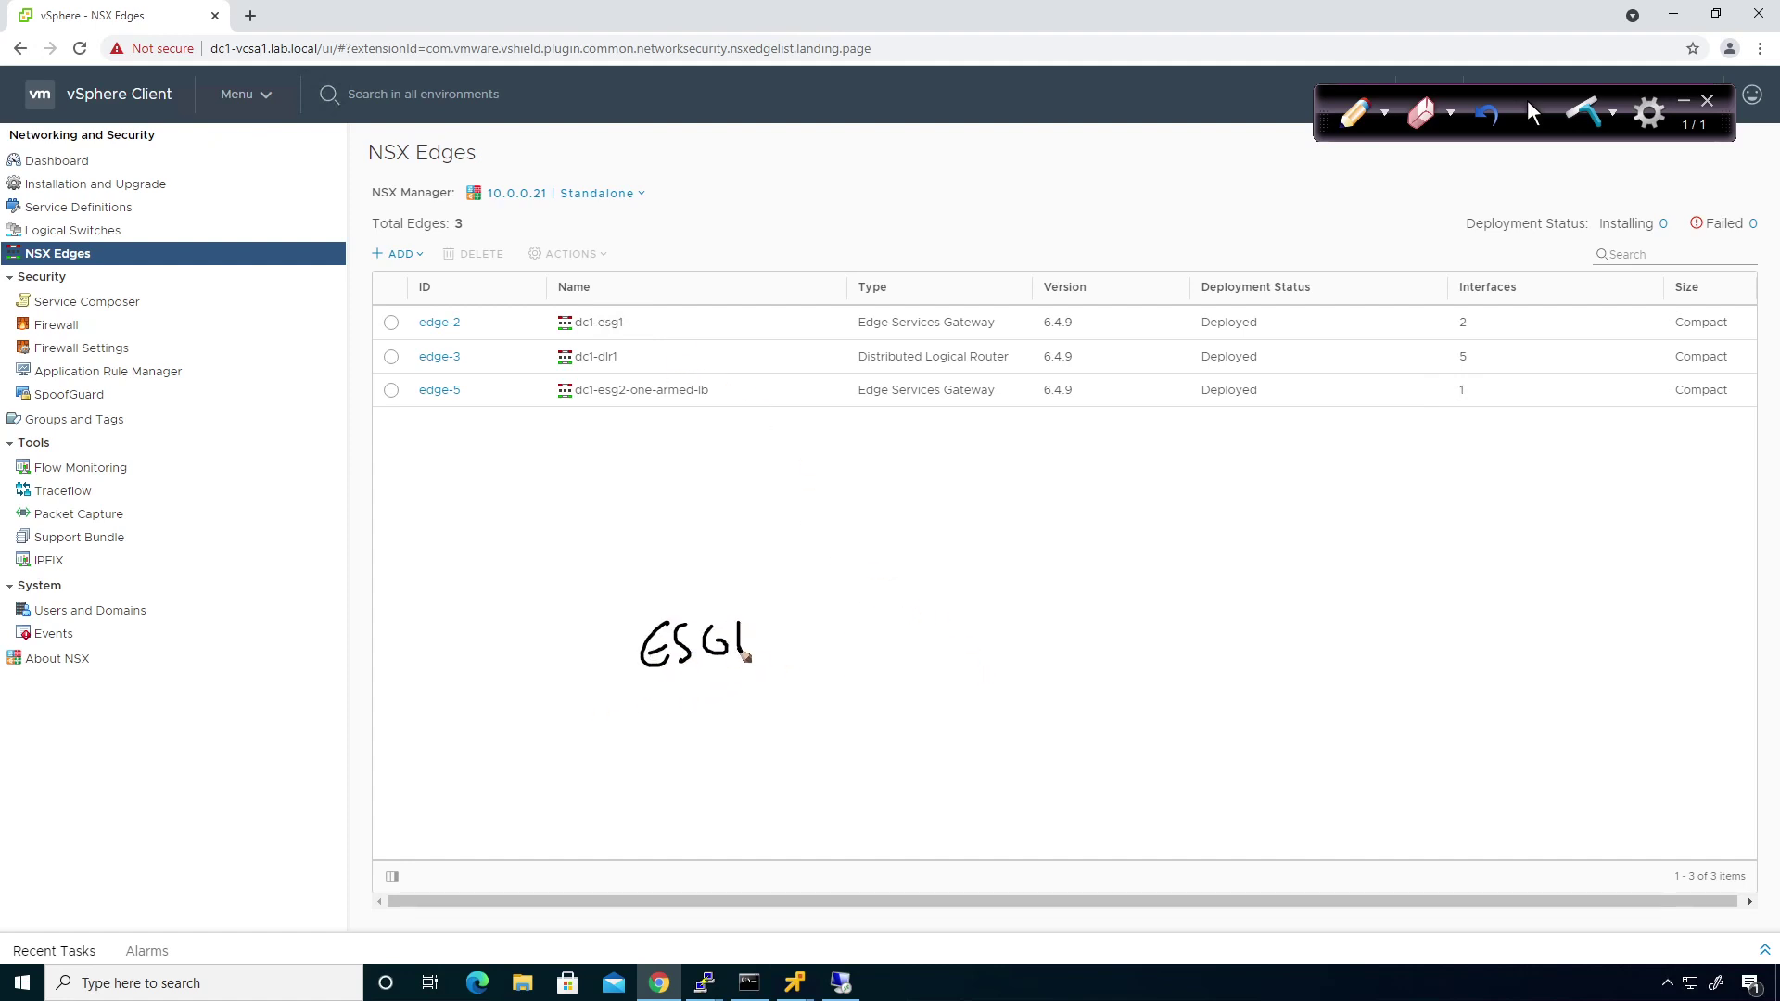
pyautogui.moveTo(507, 707)
pyautogui.mouseDown()
pyautogui.moveTo(510, 756)
pyautogui.moveTo(549, 747)
pyautogui.mouseUp()
pyautogui.moveTo(555, 706)
pyautogui.mouseDown()
pyautogui.moveTo(556, 749)
pyautogui.moveTo(586, 741)
pyautogui.moveTo(462, 797)
pyautogui.mouseUp()
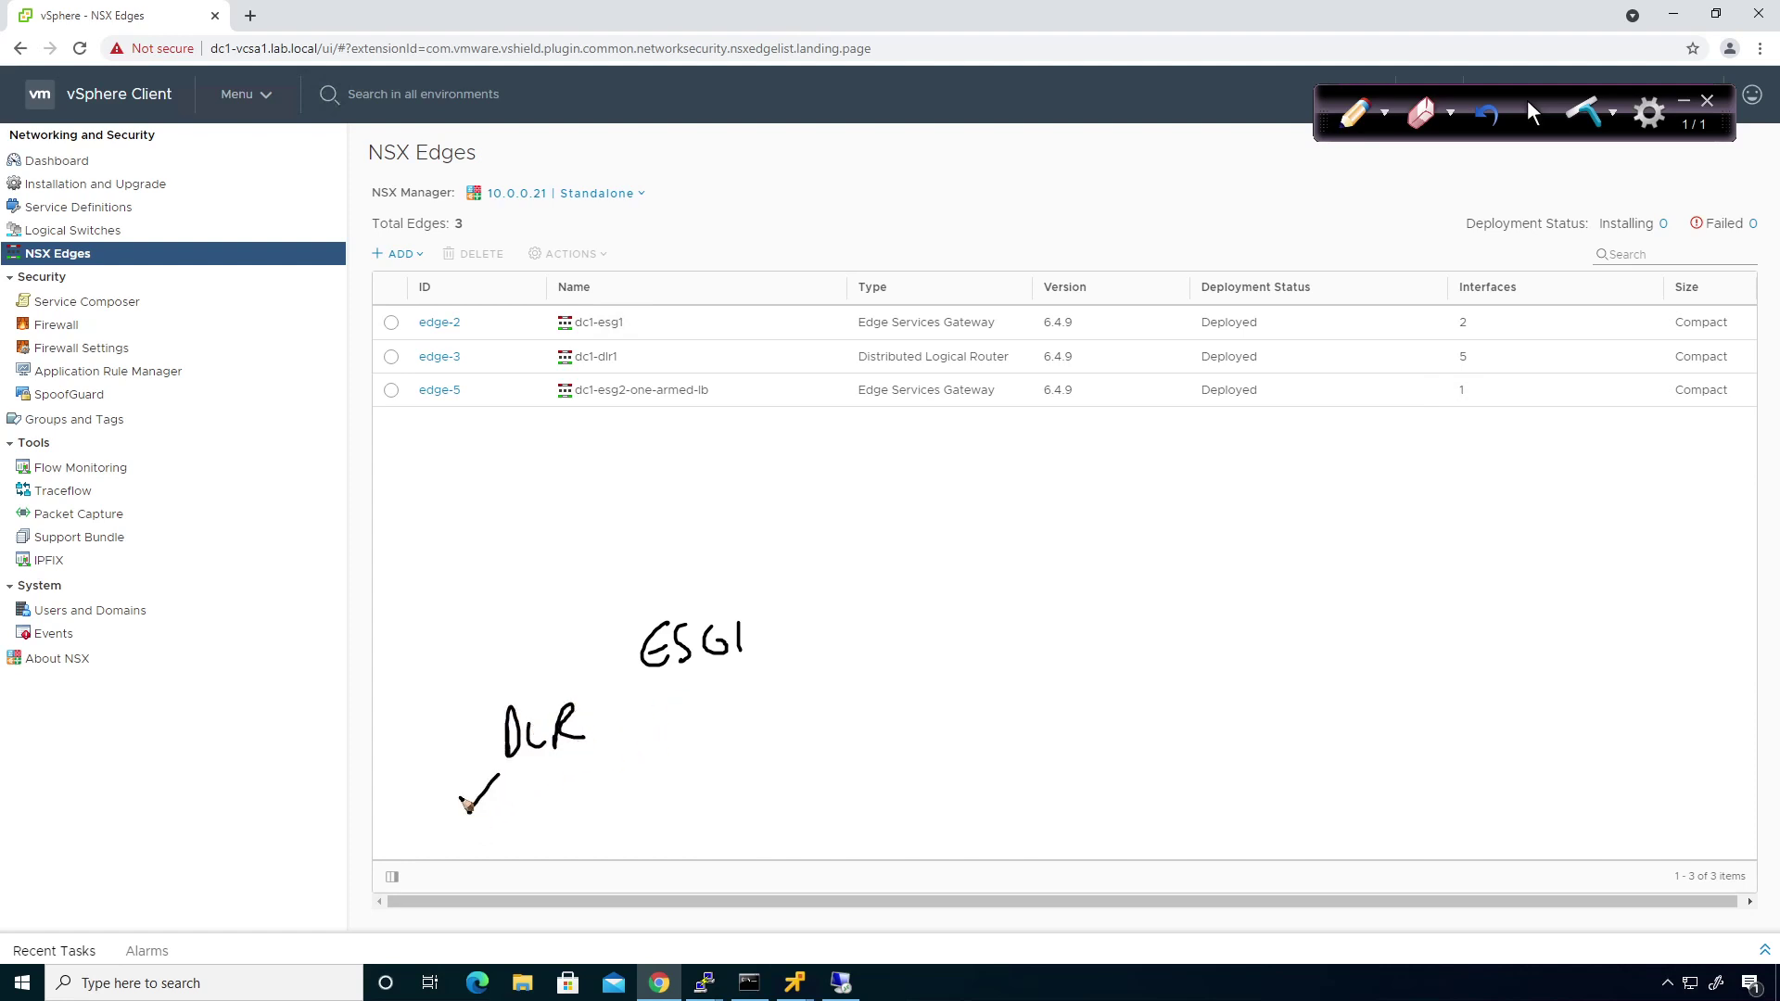
pyautogui.moveTo(571, 771)
pyautogui.mouseDown()
pyautogui.moveTo(604, 805)
pyautogui.moveTo(585, 816)
pyautogui.mouseUp()
pyautogui.moveTo(577, 697); pyautogui.dragTo(623, 663)
pyautogui.moveTo(749, 607); pyautogui.dragTo(820, 542)
pyautogui.moveTo(863, 503)
pyautogui.mouseDown()
pyautogui.moveTo(845, 536)
pyautogui.moveTo(914, 530)
pyautogui.mouseUp()
pyautogui.moveTo(923, 534); pyautogui.dragTo(1008, 639)
pyautogui.moveTo(1037, 605)
pyautogui.mouseDown()
pyautogui.moveTo(1019, 640)
pyautogui.moveTo(1066, 635)
pyautogui.moveTo(1026, 709)
pyautogui.mouseUp()
pyautogui.moveTo(981, 719); pyautogui.dragTo(1117, 714)
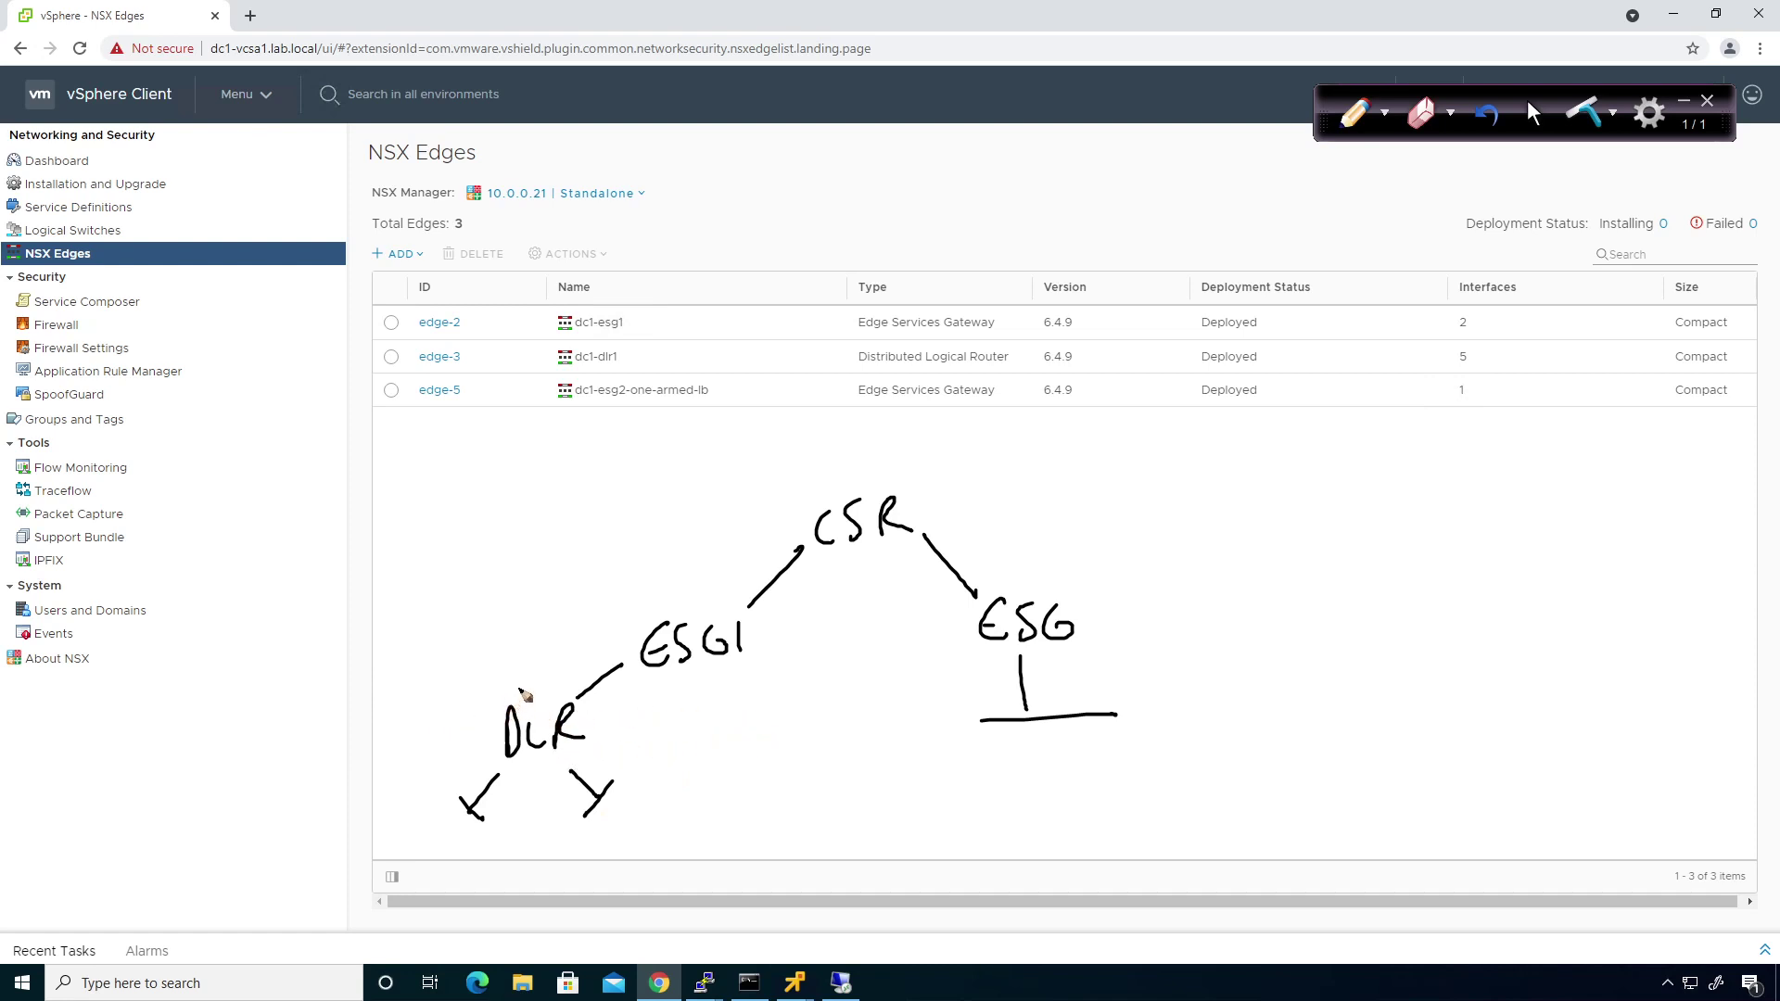
# Draw a long shared line labelled ULS with an arrow to UTZ, marked 1 above.
pyautogui.moveTo(389, 688)
pyautogui.mouseDown()
pyautogui.moveTo(1342, 662)
pyautogui.moveTo(1309, 637)
pyautogui.moveTo(1335, 612)
pyautogui.moveTo(1361, 639)
pyautogui.mouseUp()
pyautogui.moveTo(1388, 612)
pyautogui.mouseDown()
pyautogui.moveTo(1379, 639)
pyautogui.moveTo(1614, 608)
pyautogui.mouseUp()
pyautogui.moveTo(1596, 609)
pyautogui.mouseDown()
pyautogui.moveTo(1596, 638)
pyautogui.moveTo(1643, 634)
pyautogui.mouseUp()
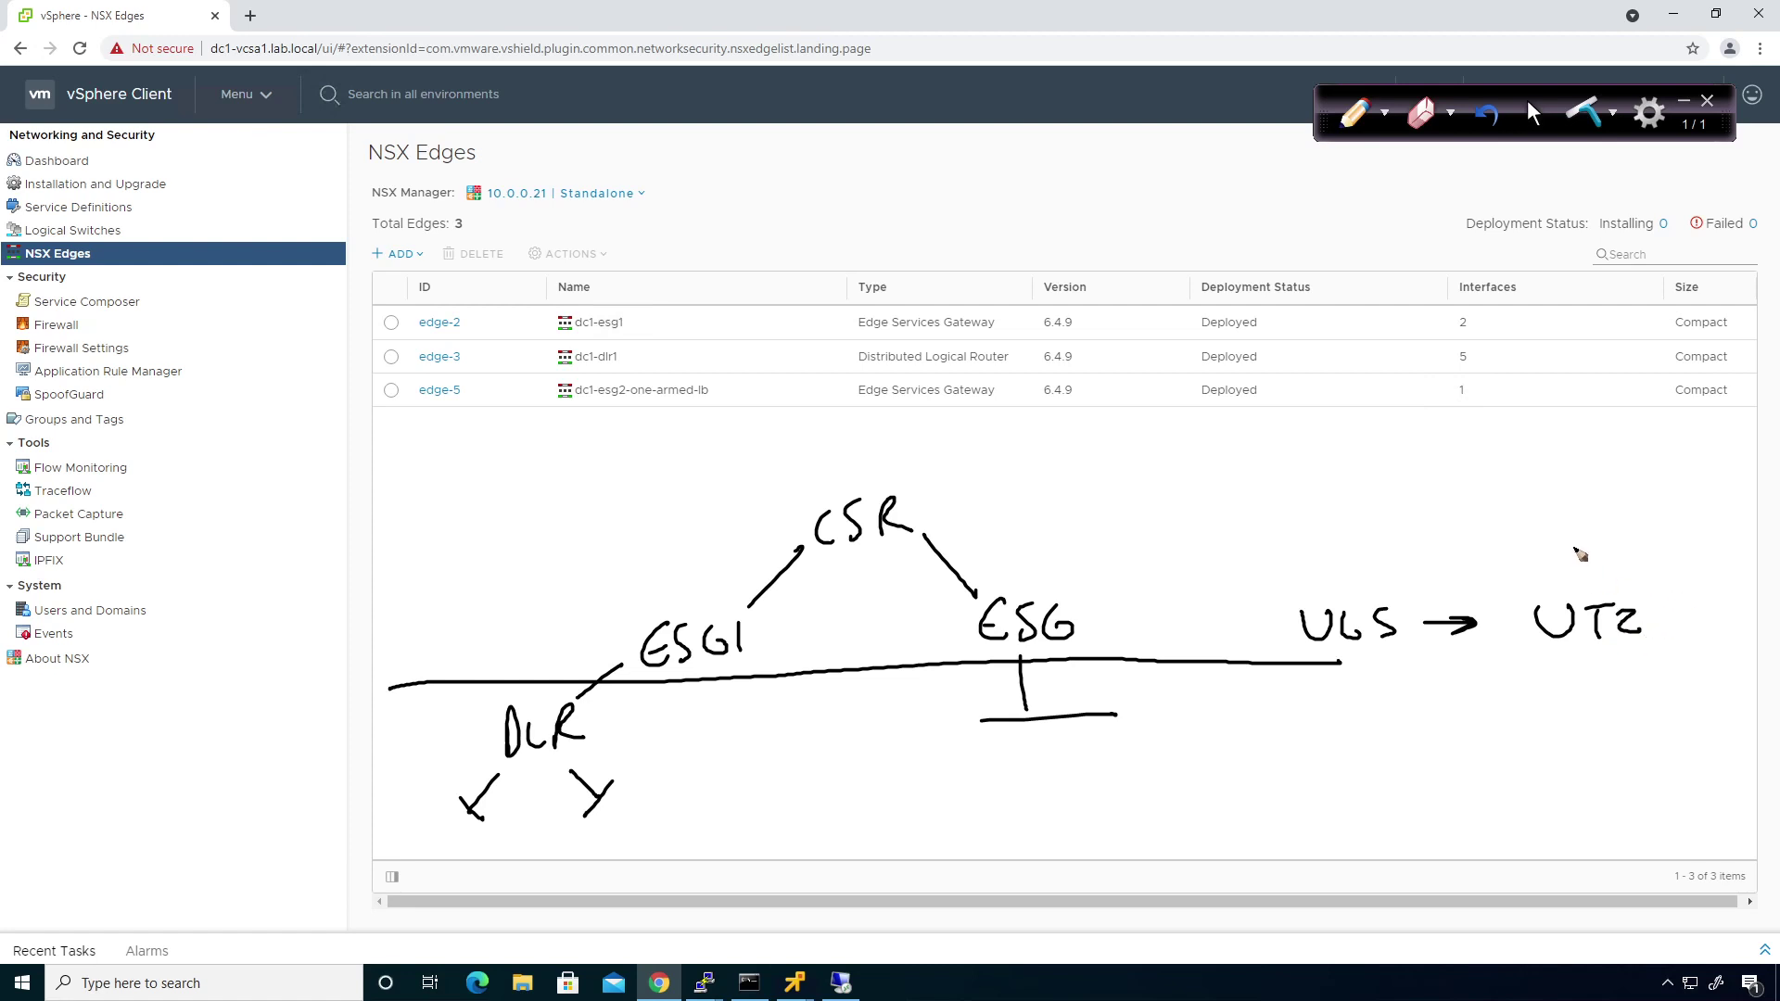
pyautogui.moveTo(1575, 548)
pyautogui.mouseDown()
pyautogui.moveTo(1587, 534)
pyautogui.moveTo(1589, 564)
pyautogui.moveTo(1621, 568)
pyautogui.mouseUp()
# Circle the NSX Manager 10.0.0.21 selector and write Primary, Secondary, Secondary beside it.
pyautogui.moveTo(651, 166)
pyautogui.mouseDown()
pyautogui.moveTo(628, 198)
pyautogui.moveTo(578, 168)
pyautogui.mouseUp()
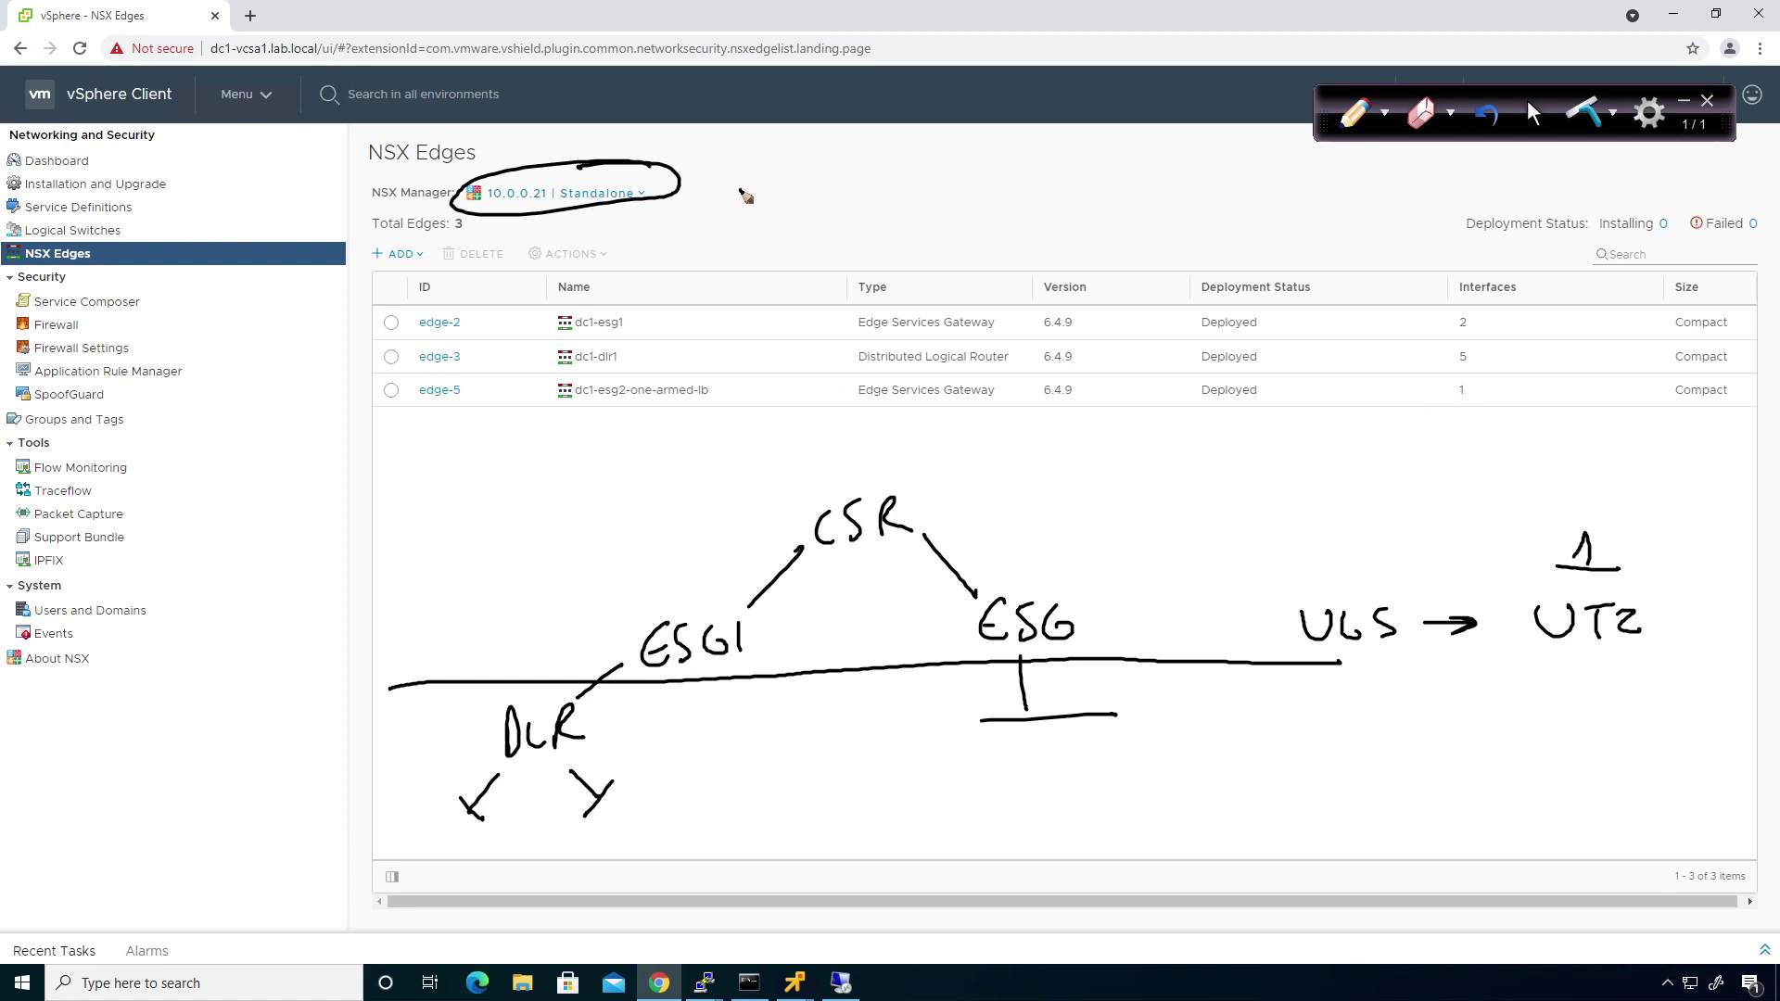
pyautogui.moveTo(741, 196)
pyautogui.mouseDown()
pyautogui.moveTo(849, 185)
pyautogui.moveTo(839, 209)
pyautogui.moveTo(777, 230)
pyautogui.moveTo(895, 223)
pyautogui.mouseUp()
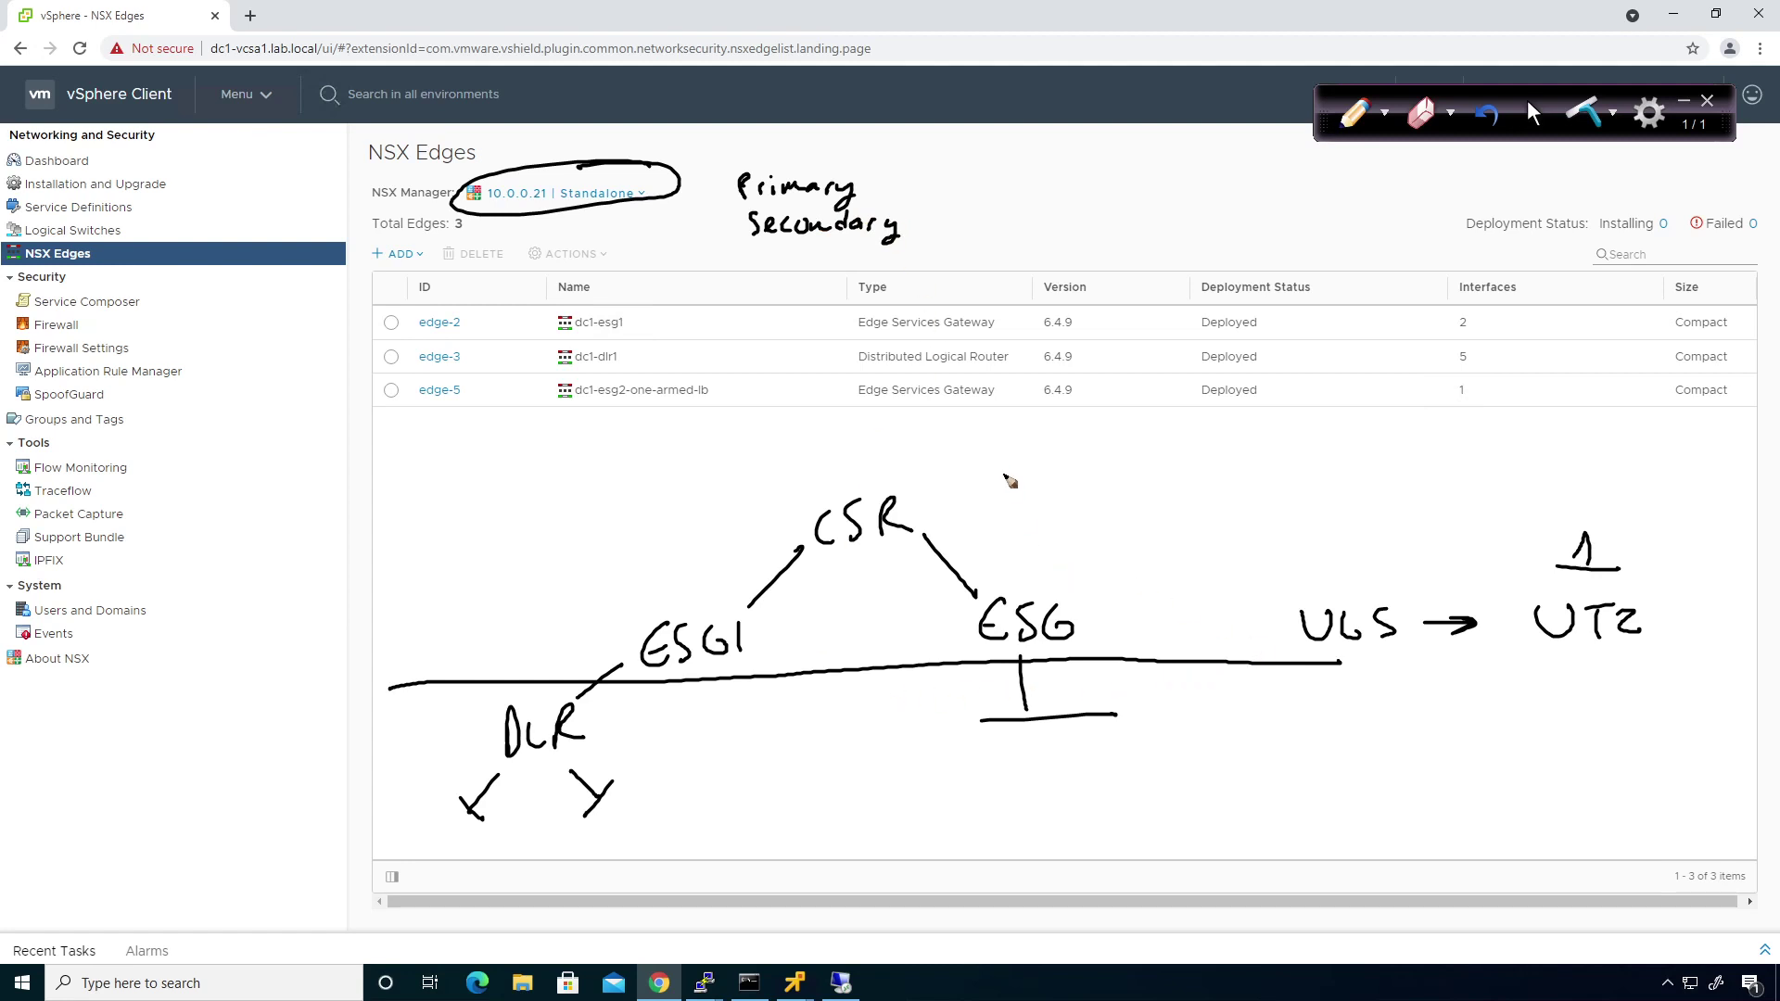
pyautogui.moveTo(760, 251)
pyautogui.mouseDown()
pyautogui.moveTo(757, 267)
pyautogui.moveTo(793, 266)
pyautogui.mouseUp()
pyautogui.moveTo(802, 259)
pyautogui.mouseDown()
pyautogui.moveTo(893, 259)
pyautogui.moveTo(875, 295)
pyautogui.mouseUp()
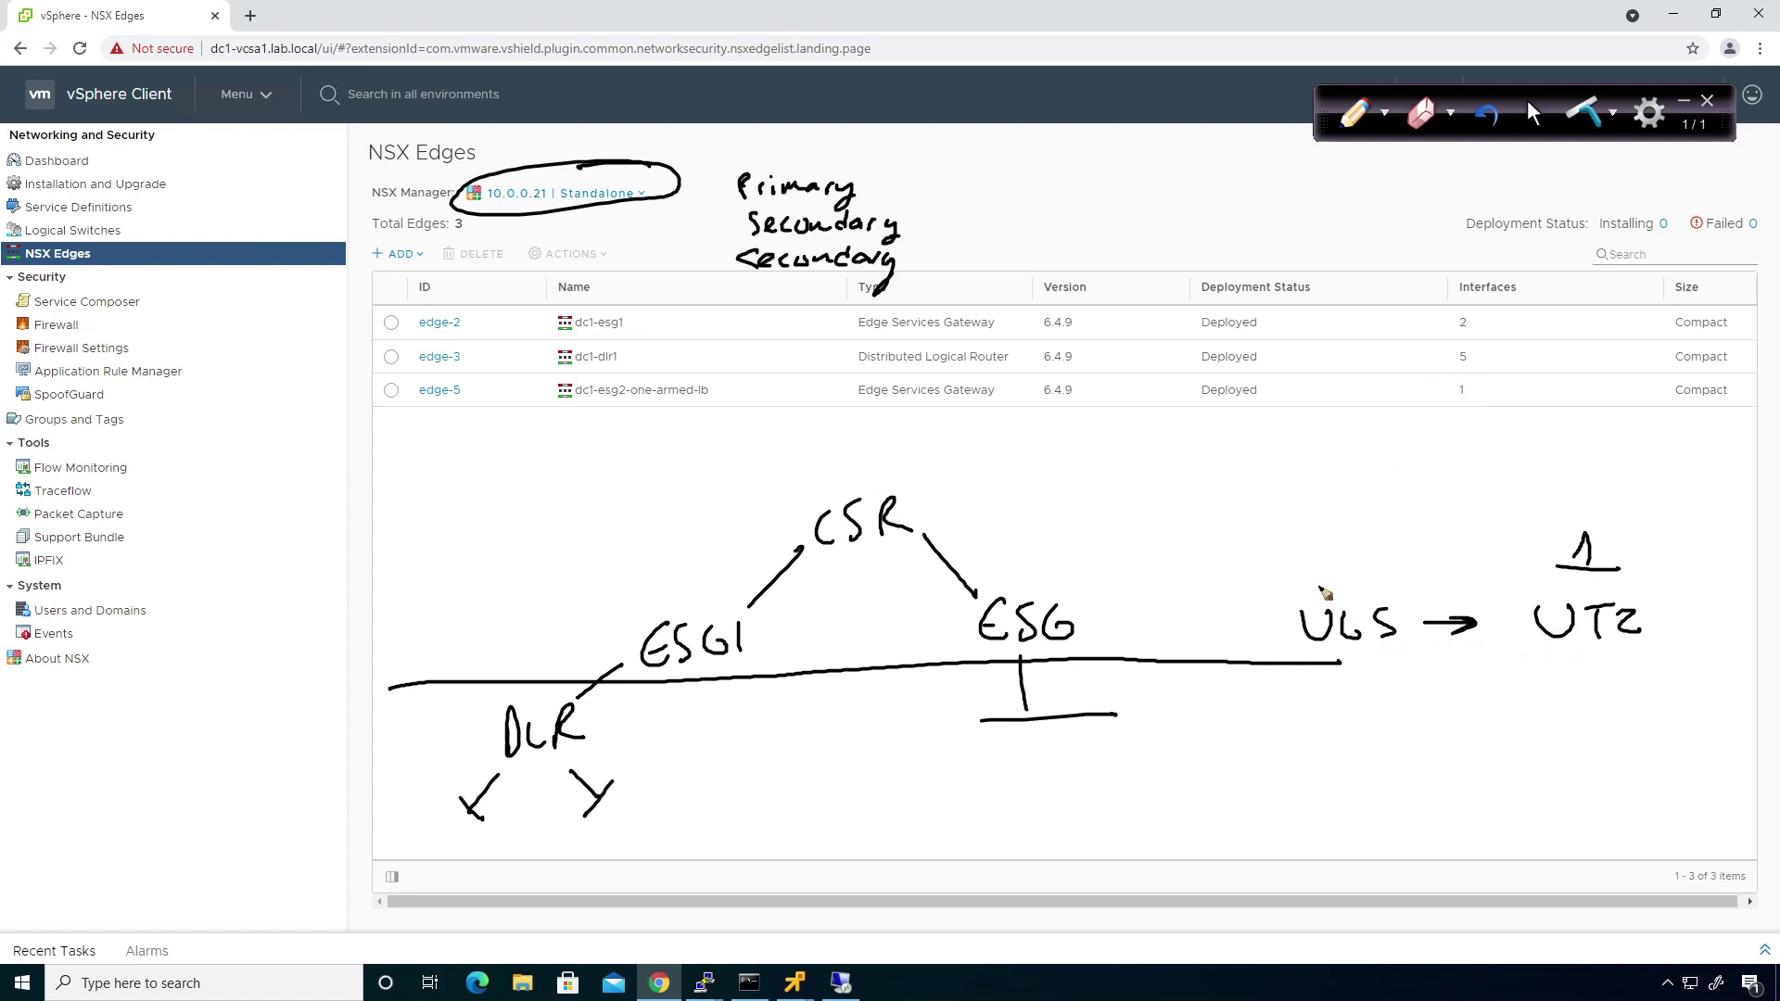
# Write '1 or more' above ULS and GTZ, add GTZ and vCenter, and arrow the manager to Primary.
pyautogui.moveTo(1287, 568)
pyautogui.mouseDown()
pyautogui.moveTo(1306, 549)
pyautogui.moveTo(1303, 575)
pyautogui.mouseUp()
pyautogui.moveTo(1290, 583); pyautogui.dragTo(1319, 577)
pyautogui.moveTo(1313, 563); pyautogui.dragTo(1431, 563)
pyautogui.moveTo(1576, 731)
pyautogui.mouseDown()
pyautogui.moveTo(1581, 753)
pyautogui.moveTo(1630, 732)
pyautogui.moveTo(1624, 768)
pyautogui.moveTo(1641, 765)
pyautogui.mouseUp()
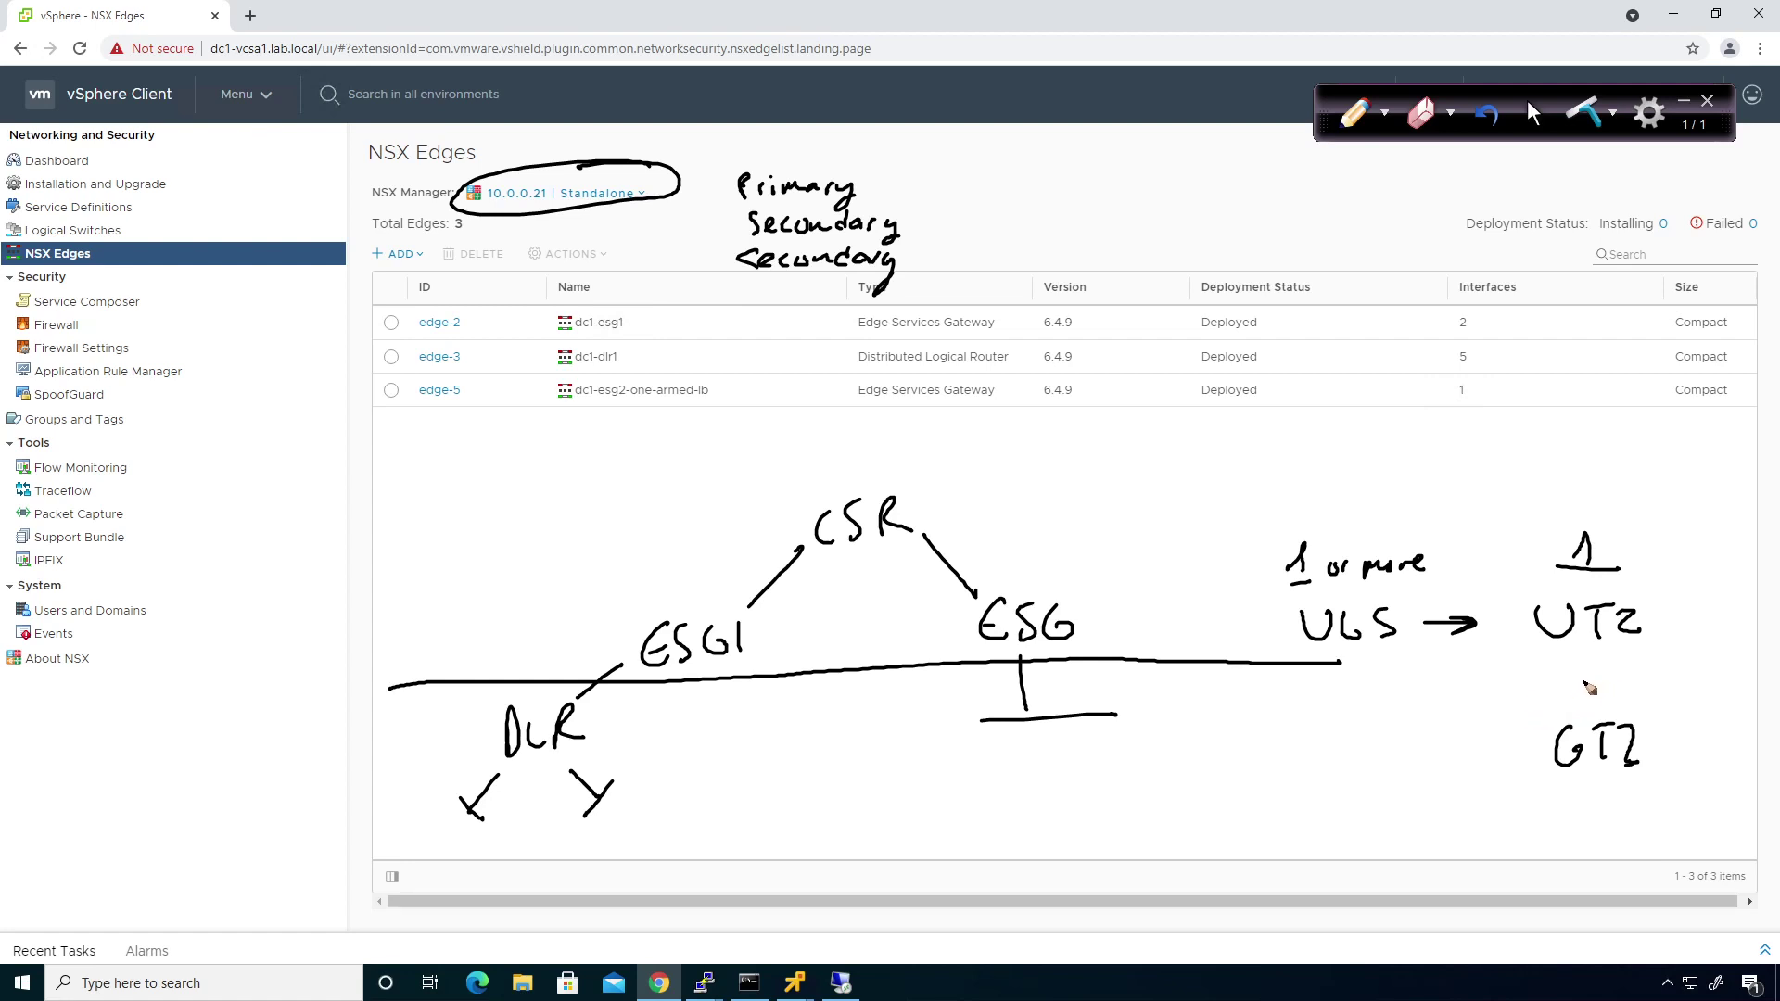
pyautogui.moveTo(1537, 681)
pyautogui.mouseDown()
pyautogui.moveTo(1548, 706)
pyautogui.moveTo(1708, 690)
pyautogui.mouseUp()
pyautogui.moveTo(1558, 804)
pyautogui.mouseDown()
pyautogui.moveTo(1651, 818)
pyautogui.moveTo(1683, 796)
pyautogui.mouseUp()
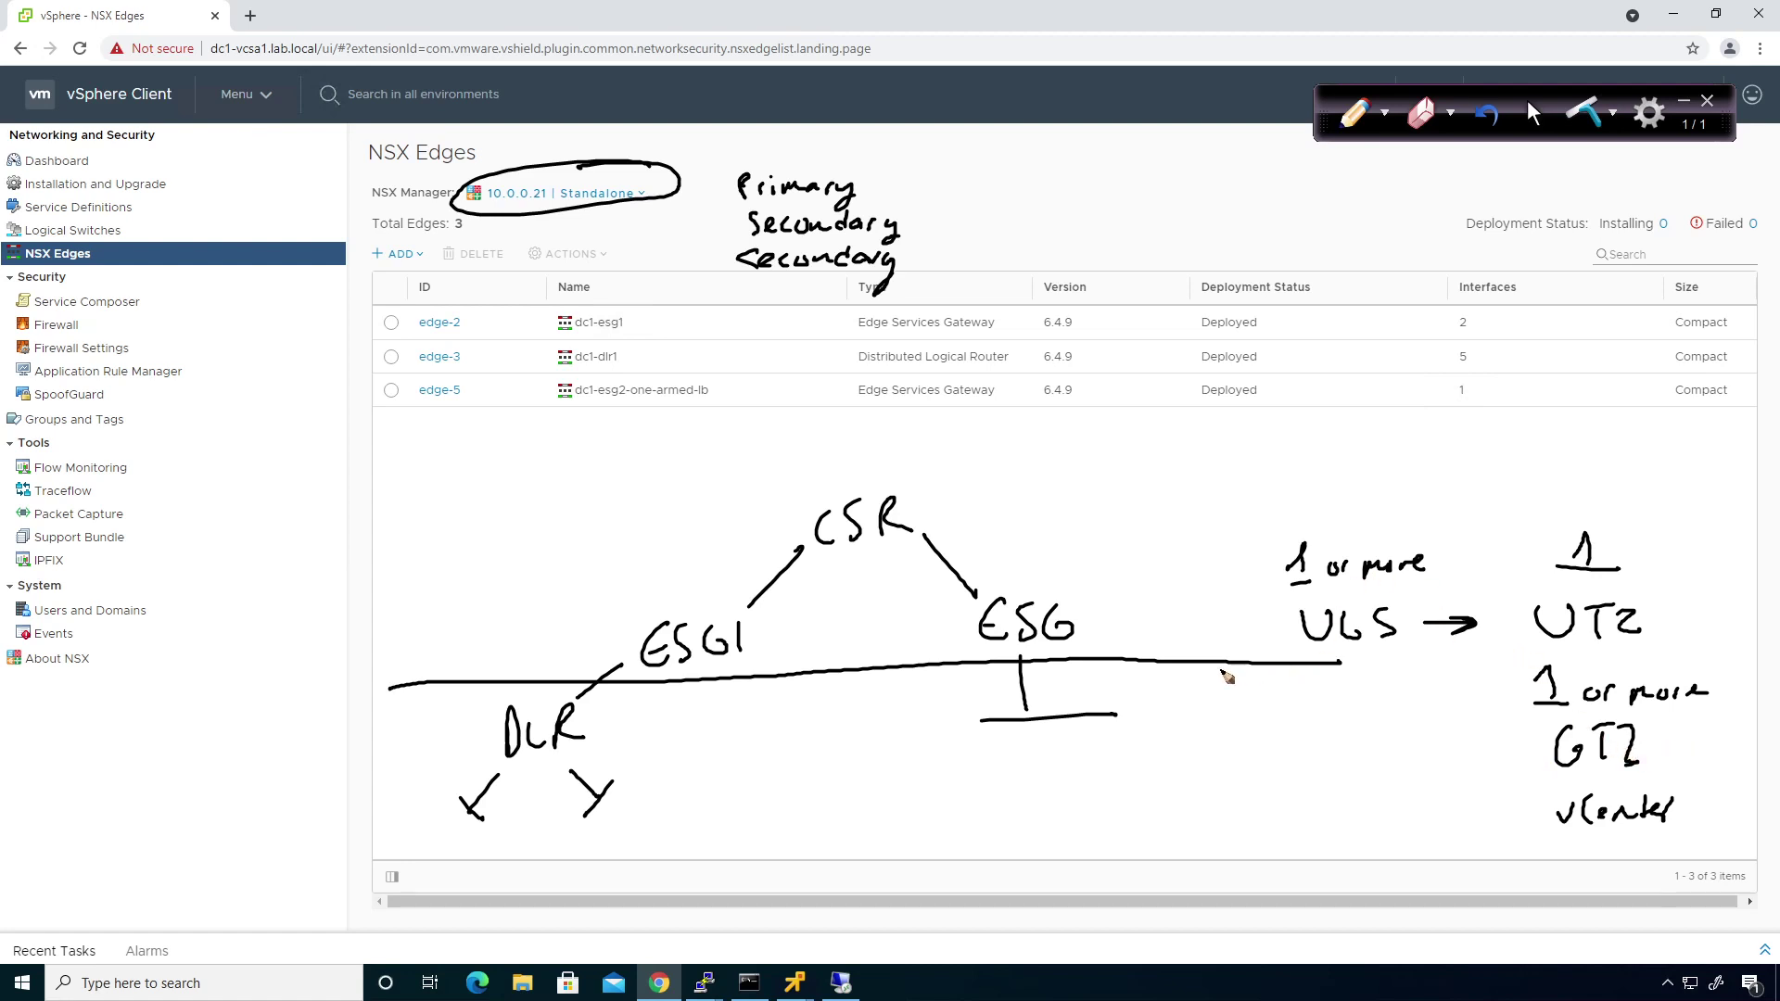
pyautogui.moveTo(469, 145)
pyautogui.mouseDown()
pyautogui.moveTo(565, 191)
pyautogui.moveTo(725, 190)
pyautogui.moveTo(710, 197)
pyautogui.mouseUp()
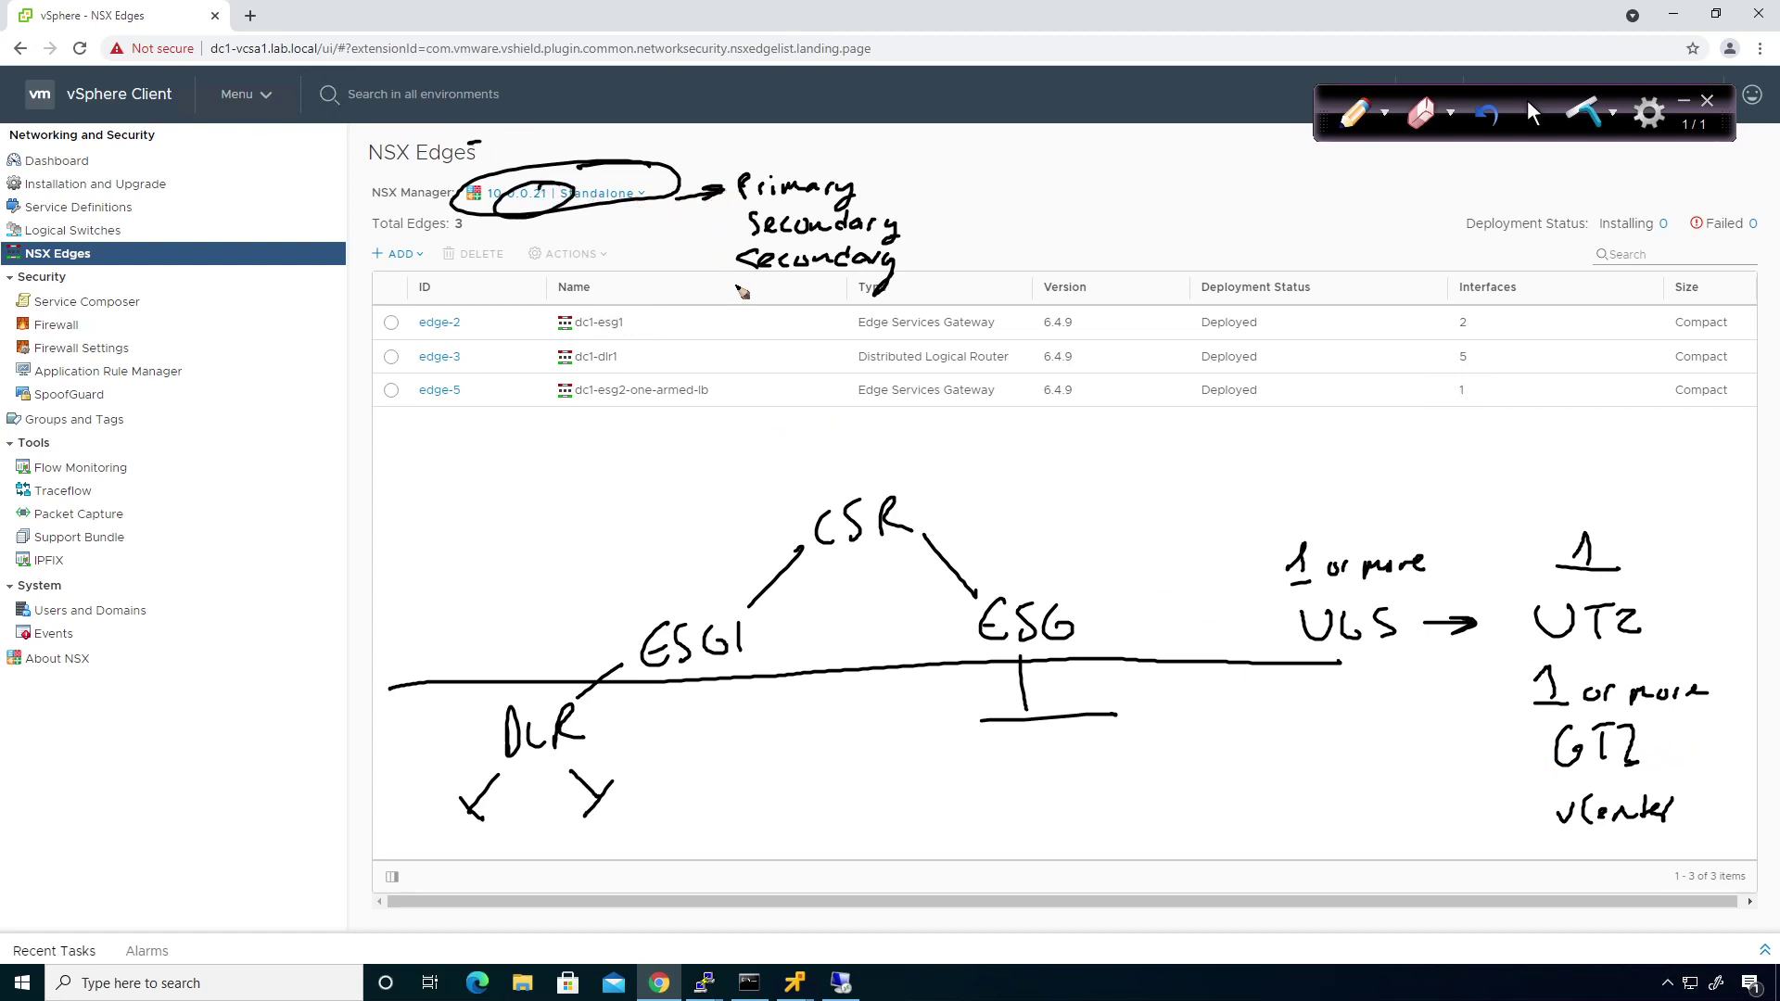
# Write .31 pointing to Secondary, add UTZ vxLAN, strike out DLR, and arrow the line to ESG1 and ESG.
pyautogui.click(535, 236)
pyautogui.moveTo(545, 226)
pyautogui.mouseDown()
pyautogui.moveTo(737, 224)
pyautogui.moveTo(717, 235)
pyautogui.mouseUp()
pyautogui.moveTo(602, 451)
pyautogui.mouseDown()
pyautogui.moveTo(609, 467)
pyautogui.moveTo(656, 447)
pyautogui.mouseUp()
pyautogui.moveTo(642, 448)
pyautogui.mouseDown()
pyautogui.moveTo(642, 477)
pyautogui.moveTo(685, 473)
pyautogui.mouseUp()
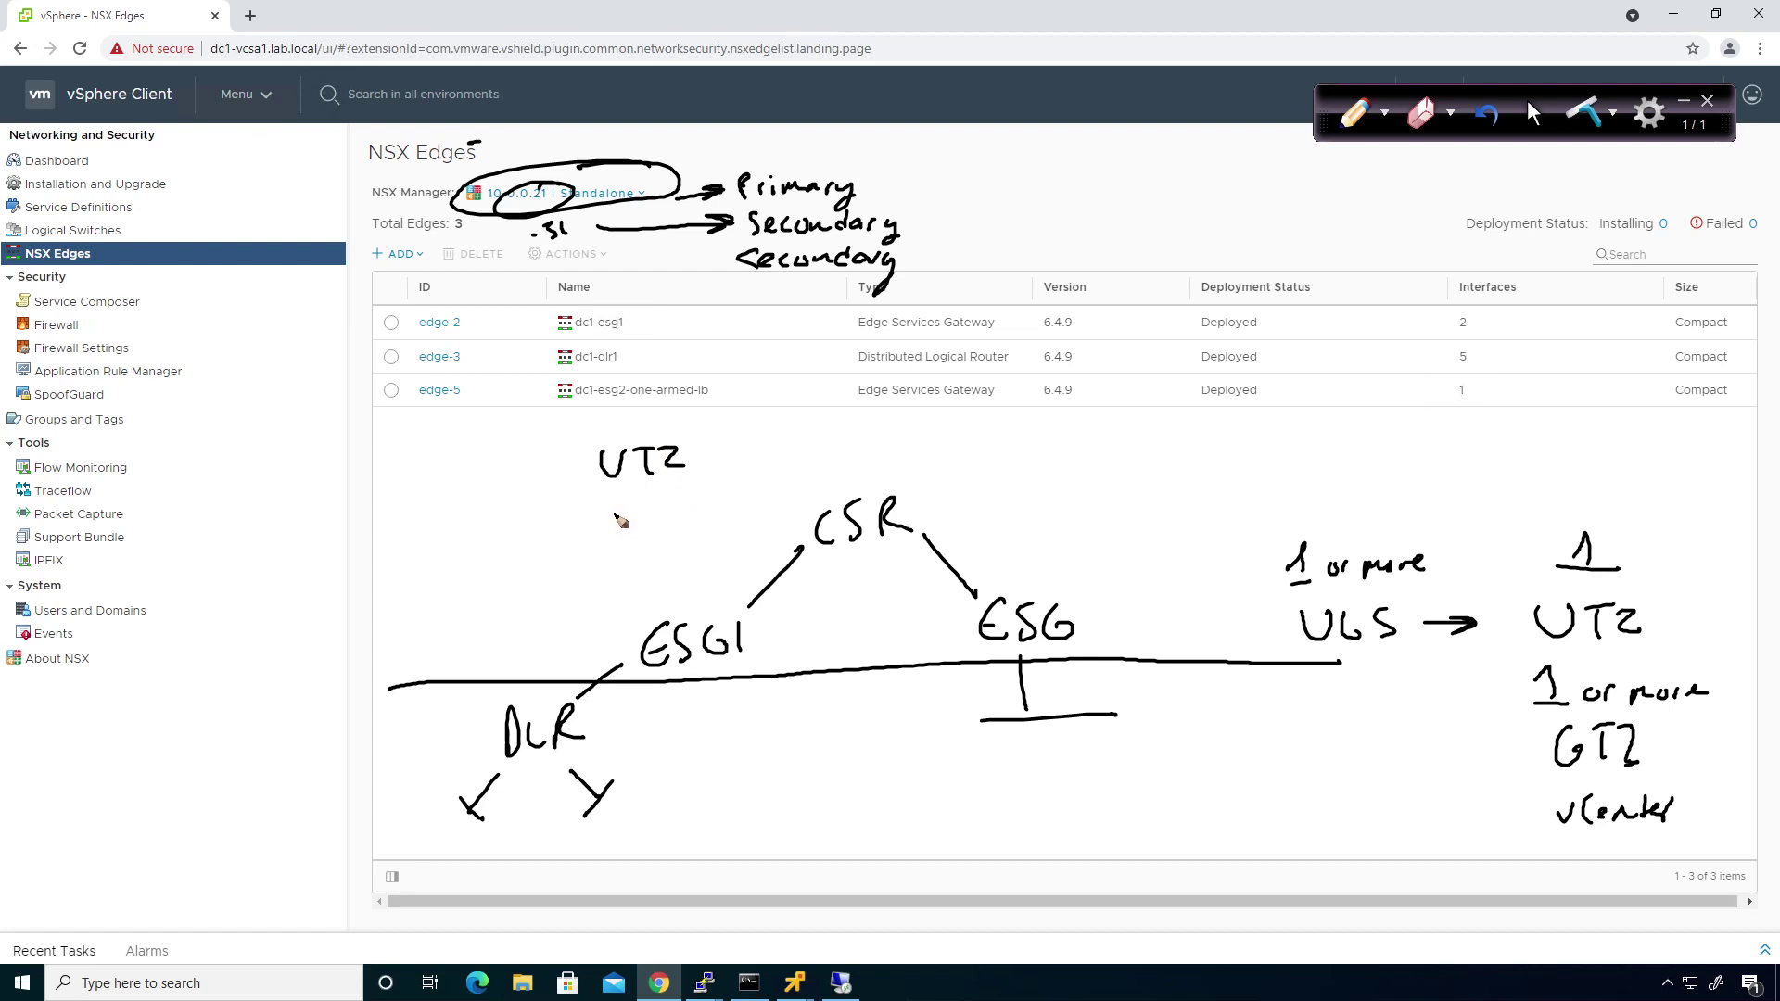
pyautogui.moveTo(615, 516)
pyautogui.mouseDown()
pyautogui.moveTo(724, 518)
pyautogui.moveTo(727, 491)
pyautogui.moveTo(714, 513)
pyautogui.mouseUp()
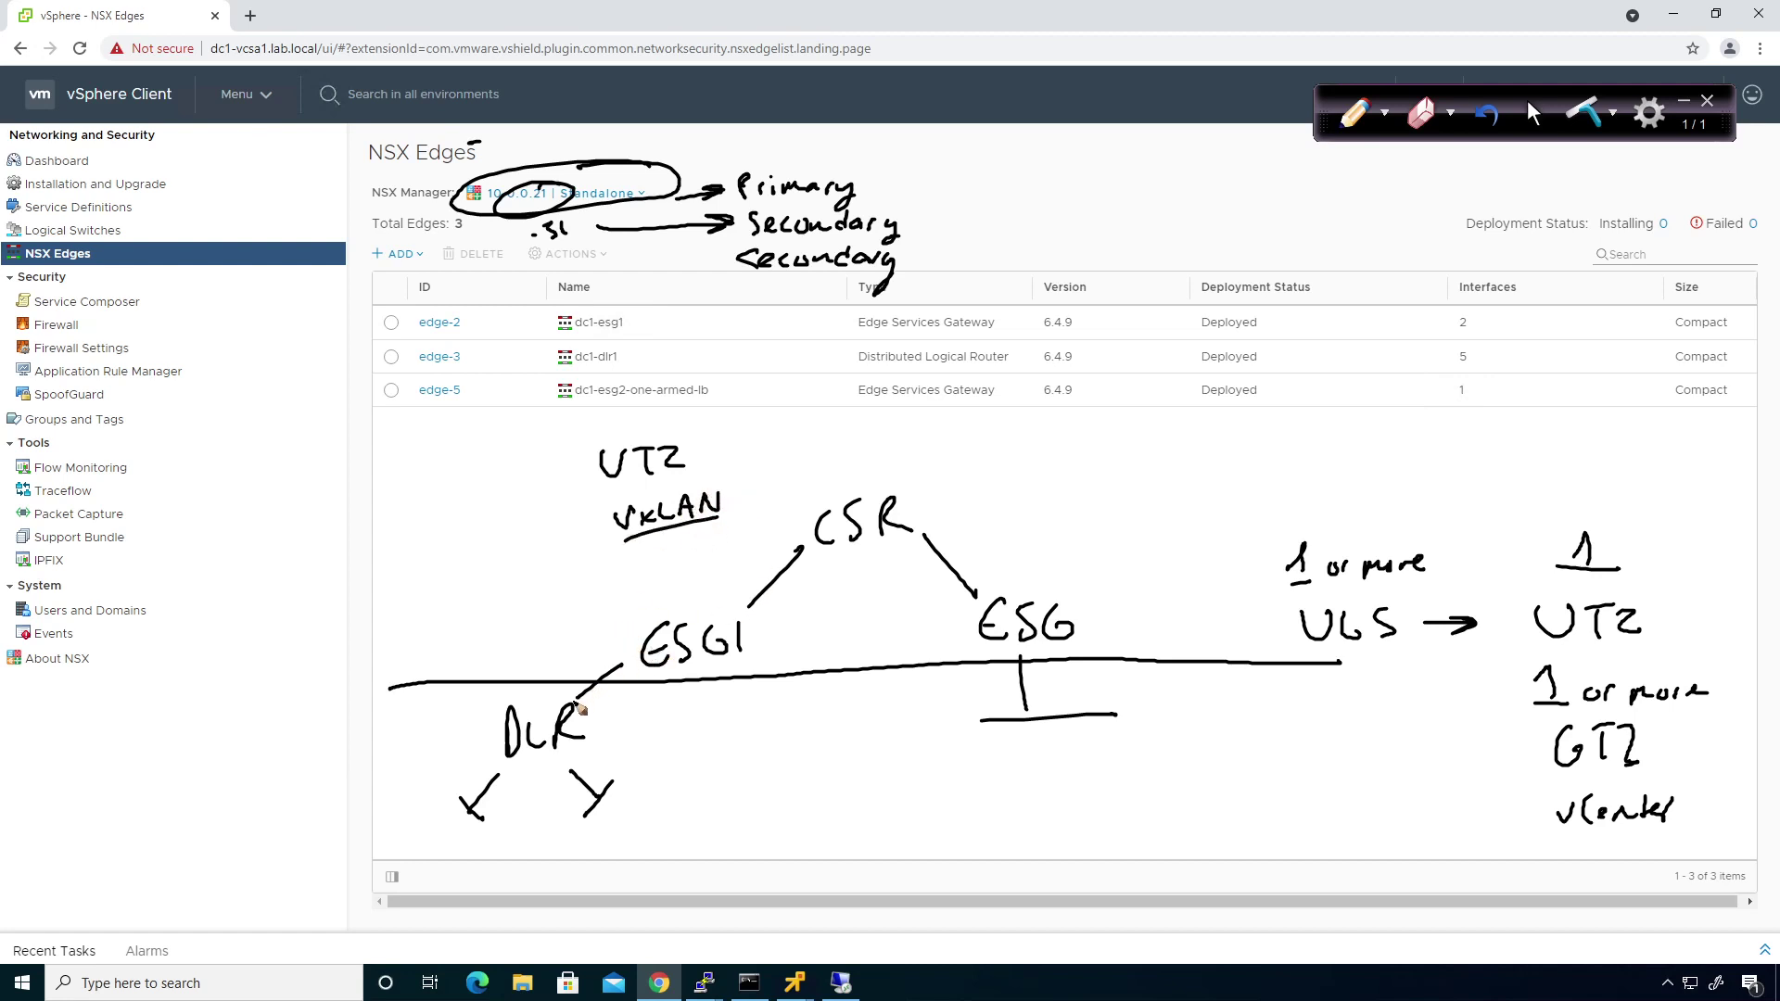
pyautogui.moveTo(556, 728)
pyautogui.mouseDown()
pyautogui.moveTo(542, 731)
pyautogui.moveTo(599, 717)
pyautogui.mouseUp()
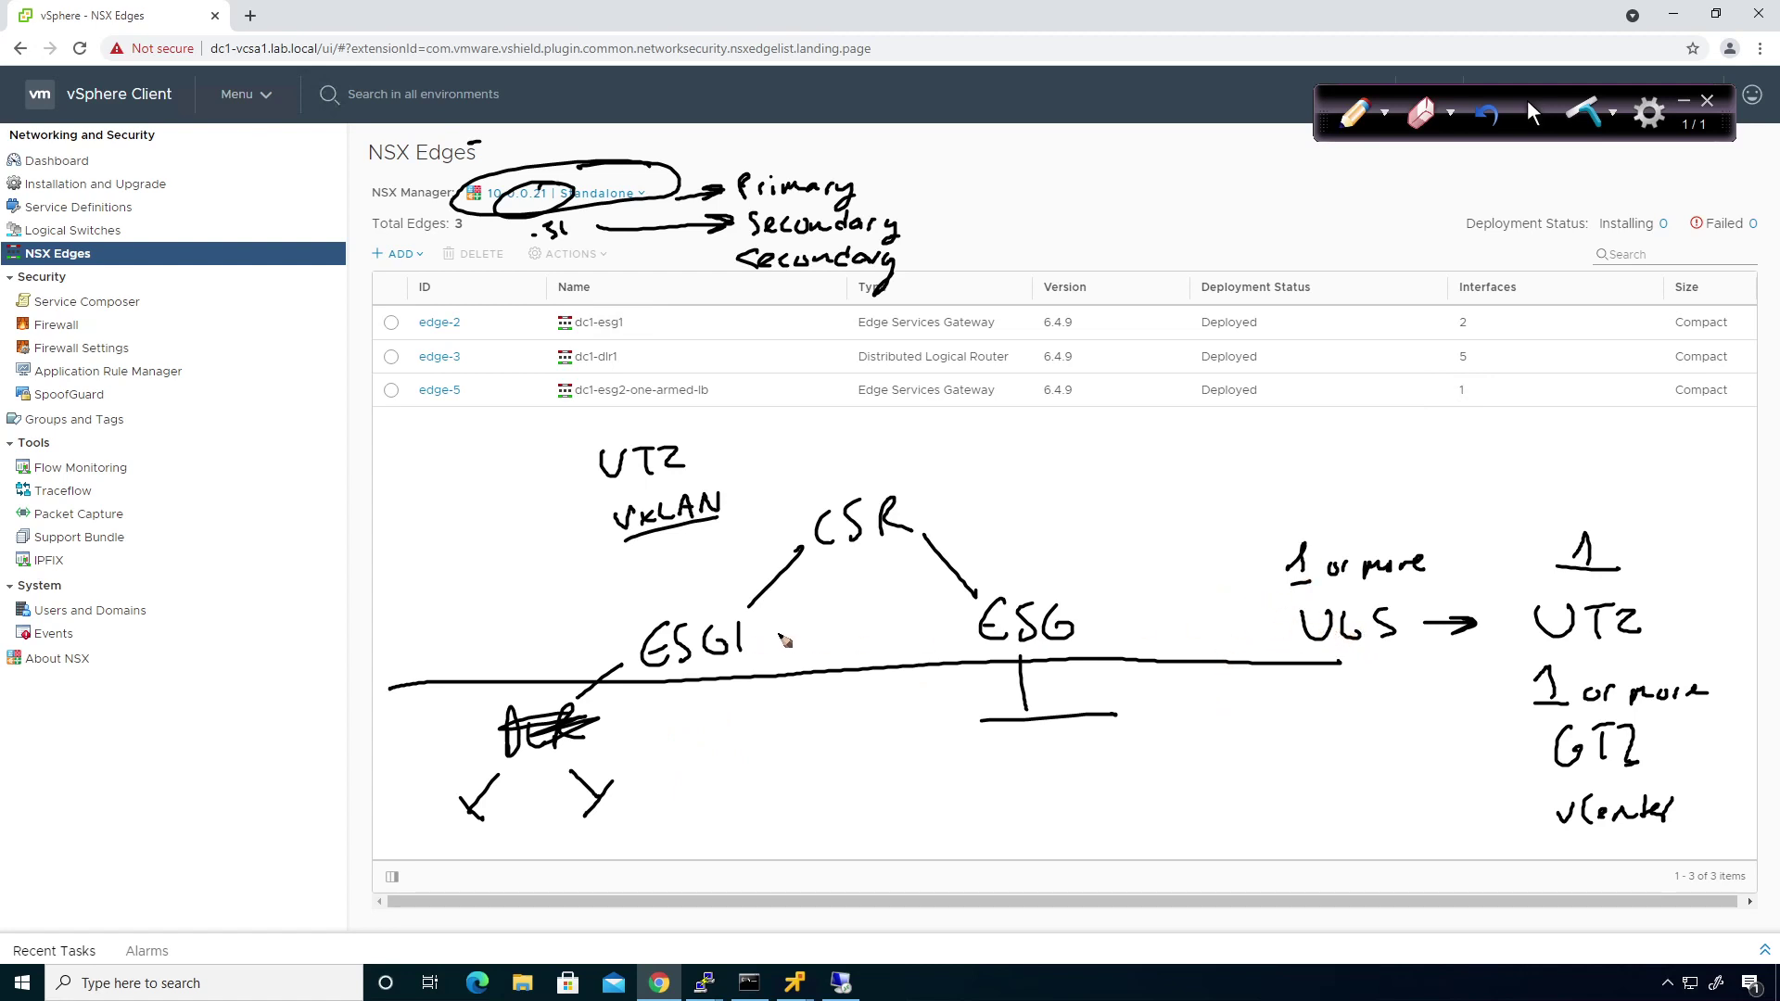
pyautogui.moveTo(766, 643)
pyautogui.mouseDown()
pyautogui.moveTo(832, 658)
pyautogui.moveTo(780, 664)
pyautogui.mouseUp()
pyautogui.moveTo(908, 649)
pyautogui.mouseDown()
pyautogui.moveTo(971, 628)
pyautogui.moveTo(944, 644)
pyautogui.mouseUp()
# Erase the sketch annotations and go to Networking and Security Installation and Upgrade.
pyautogui.click(1534, 113)
pyautogui.click(1585, 111)
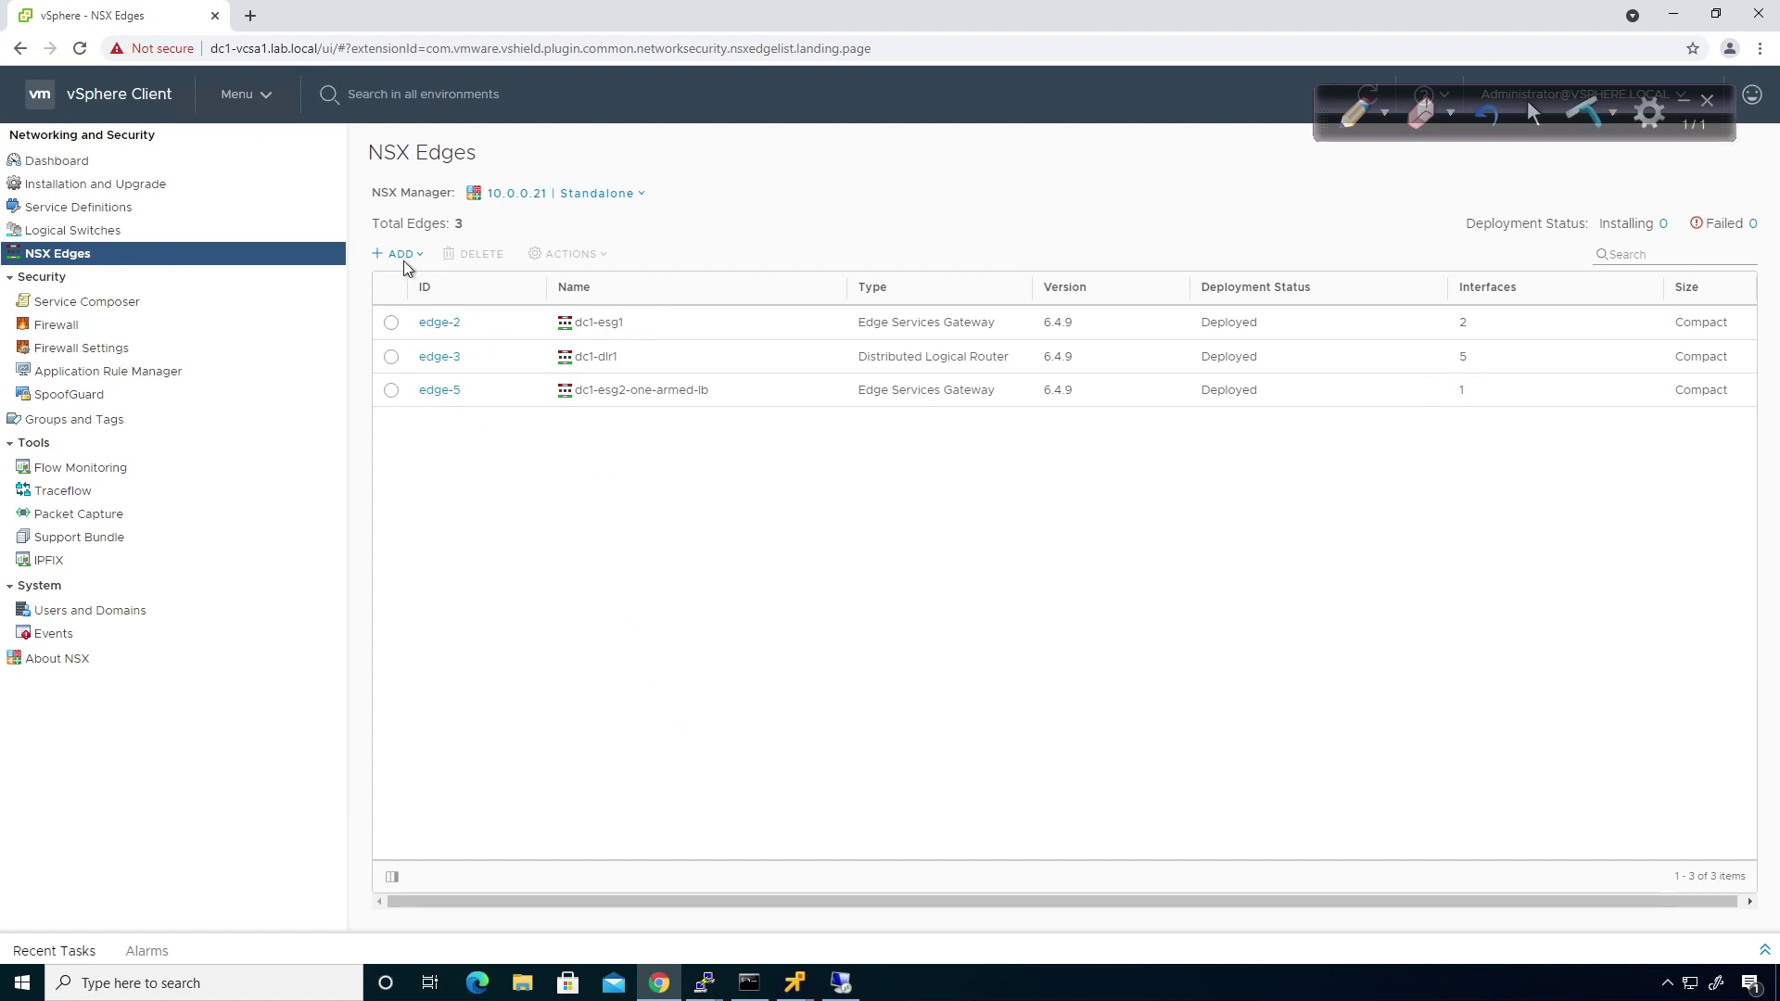
pyautogui.click(74, 163)
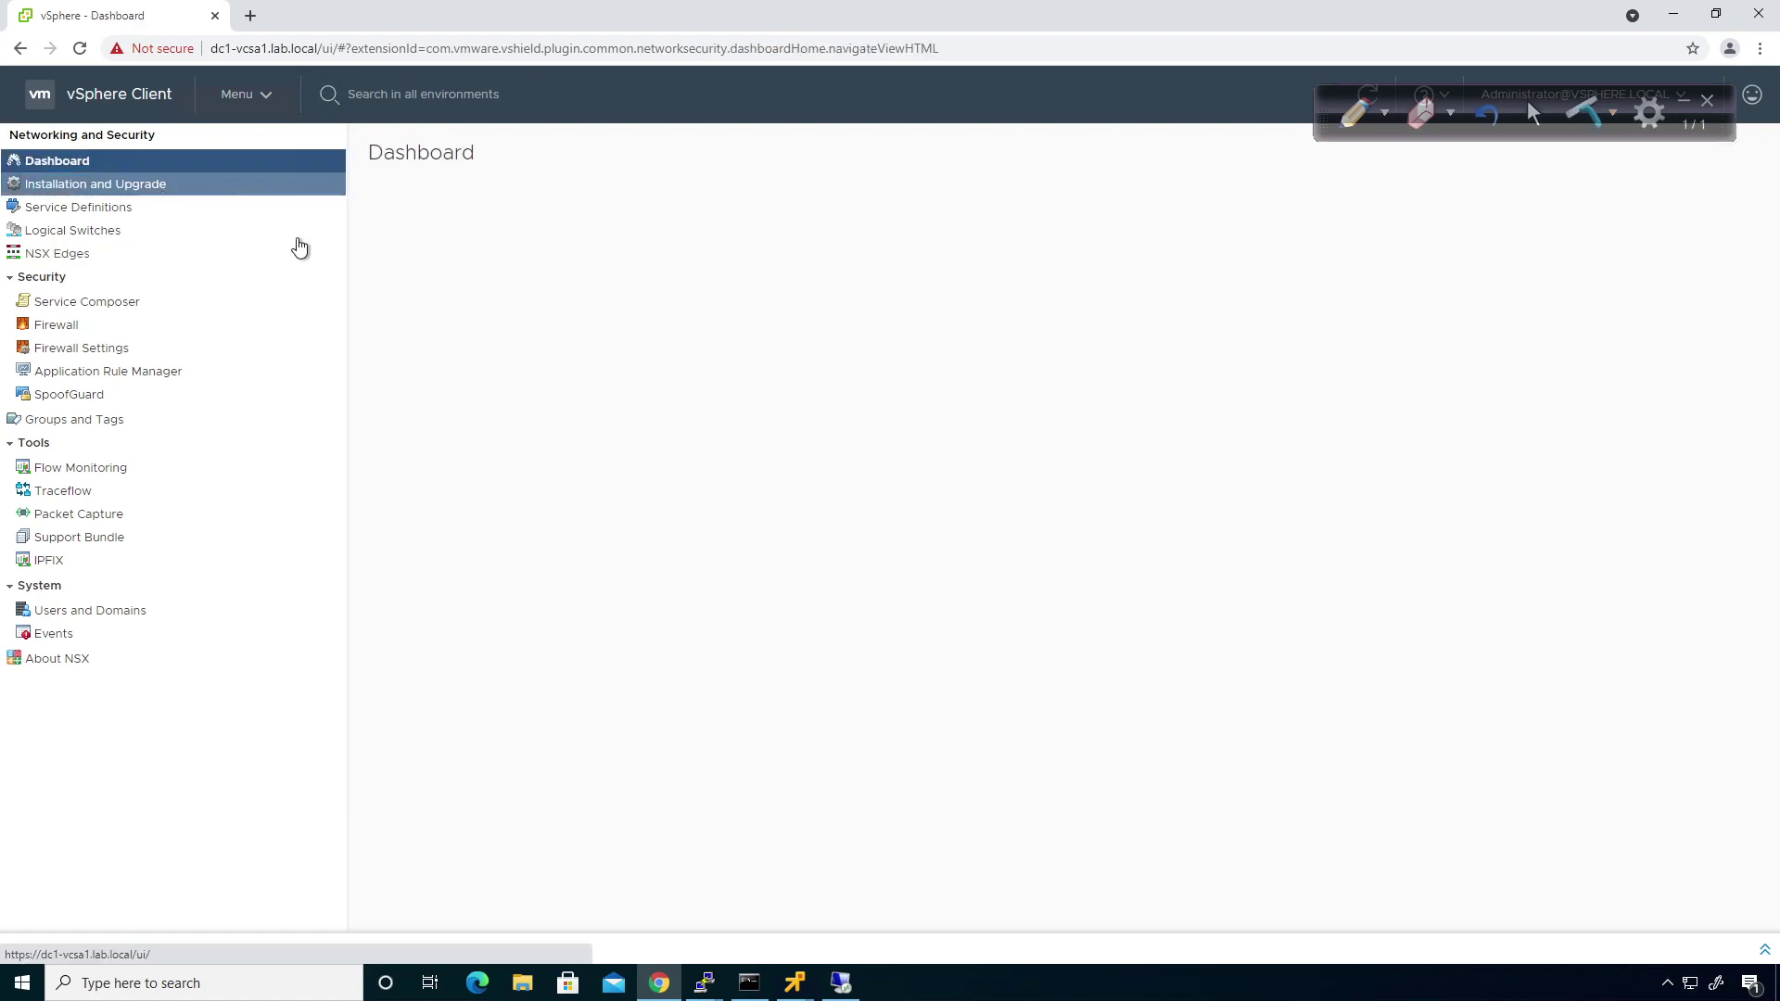
pyautogui.click(139, 190)
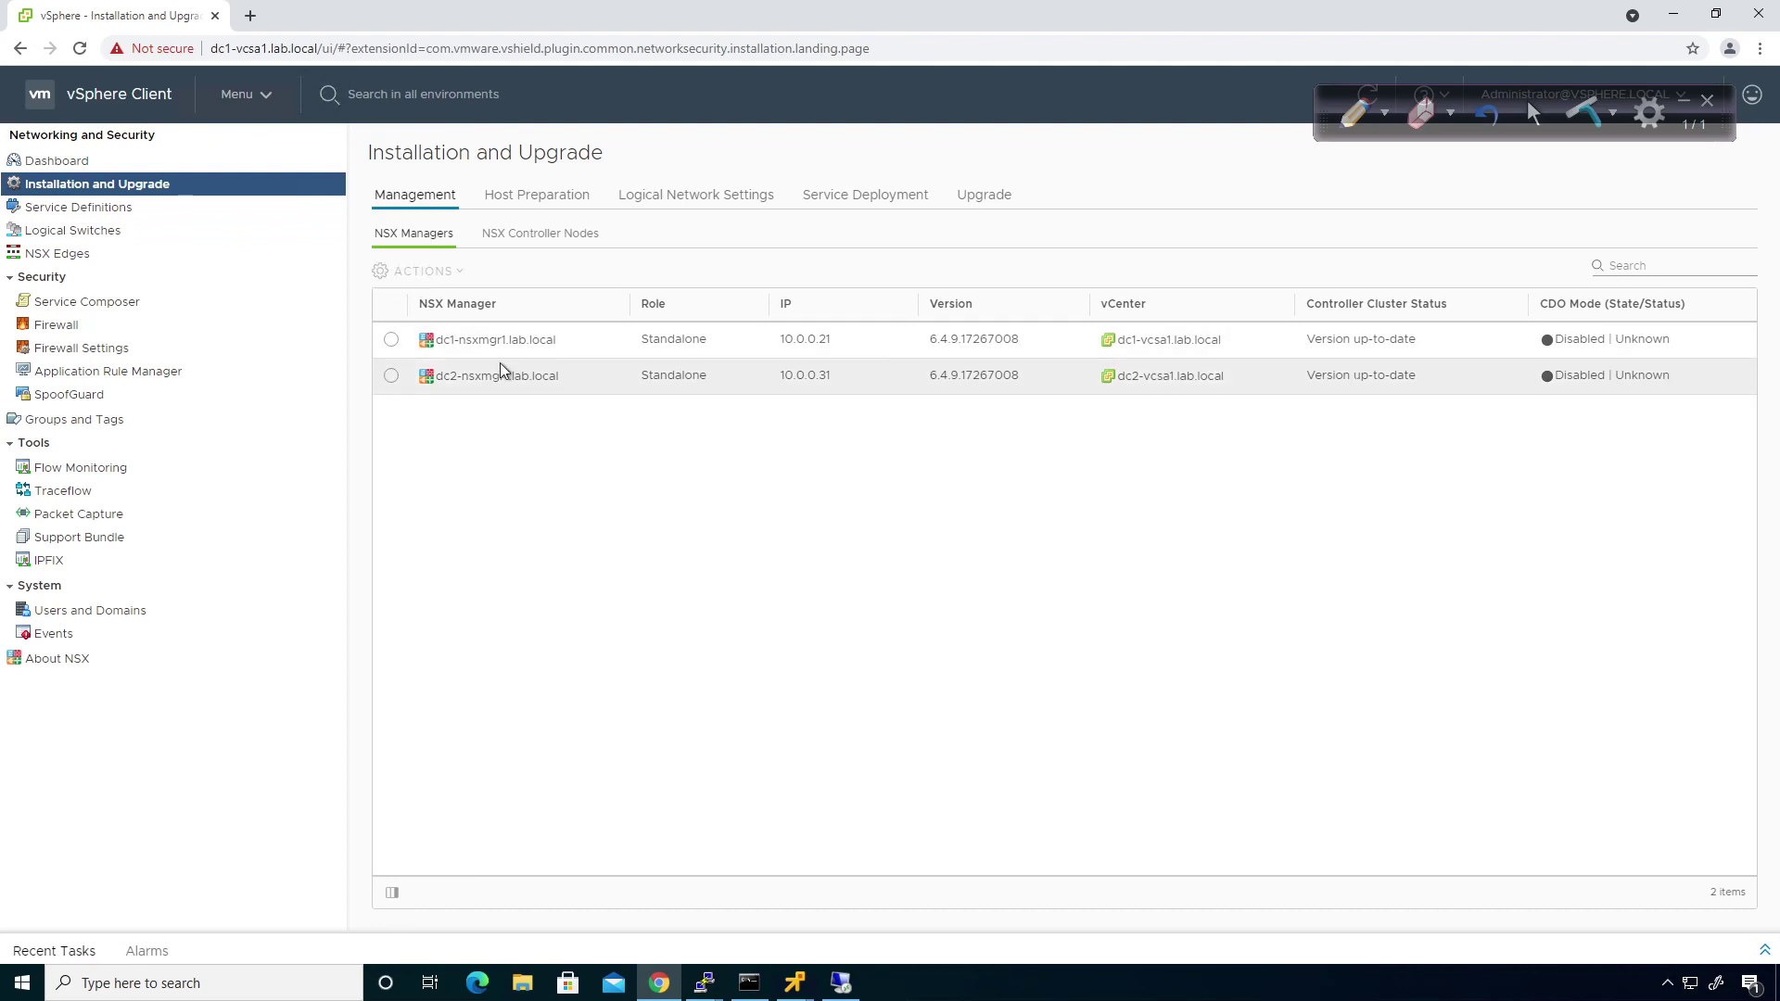
# Assign the Primary role to dc1-nsxmgr1 and confirm with Yes.
pyautogui.click(390, 340)
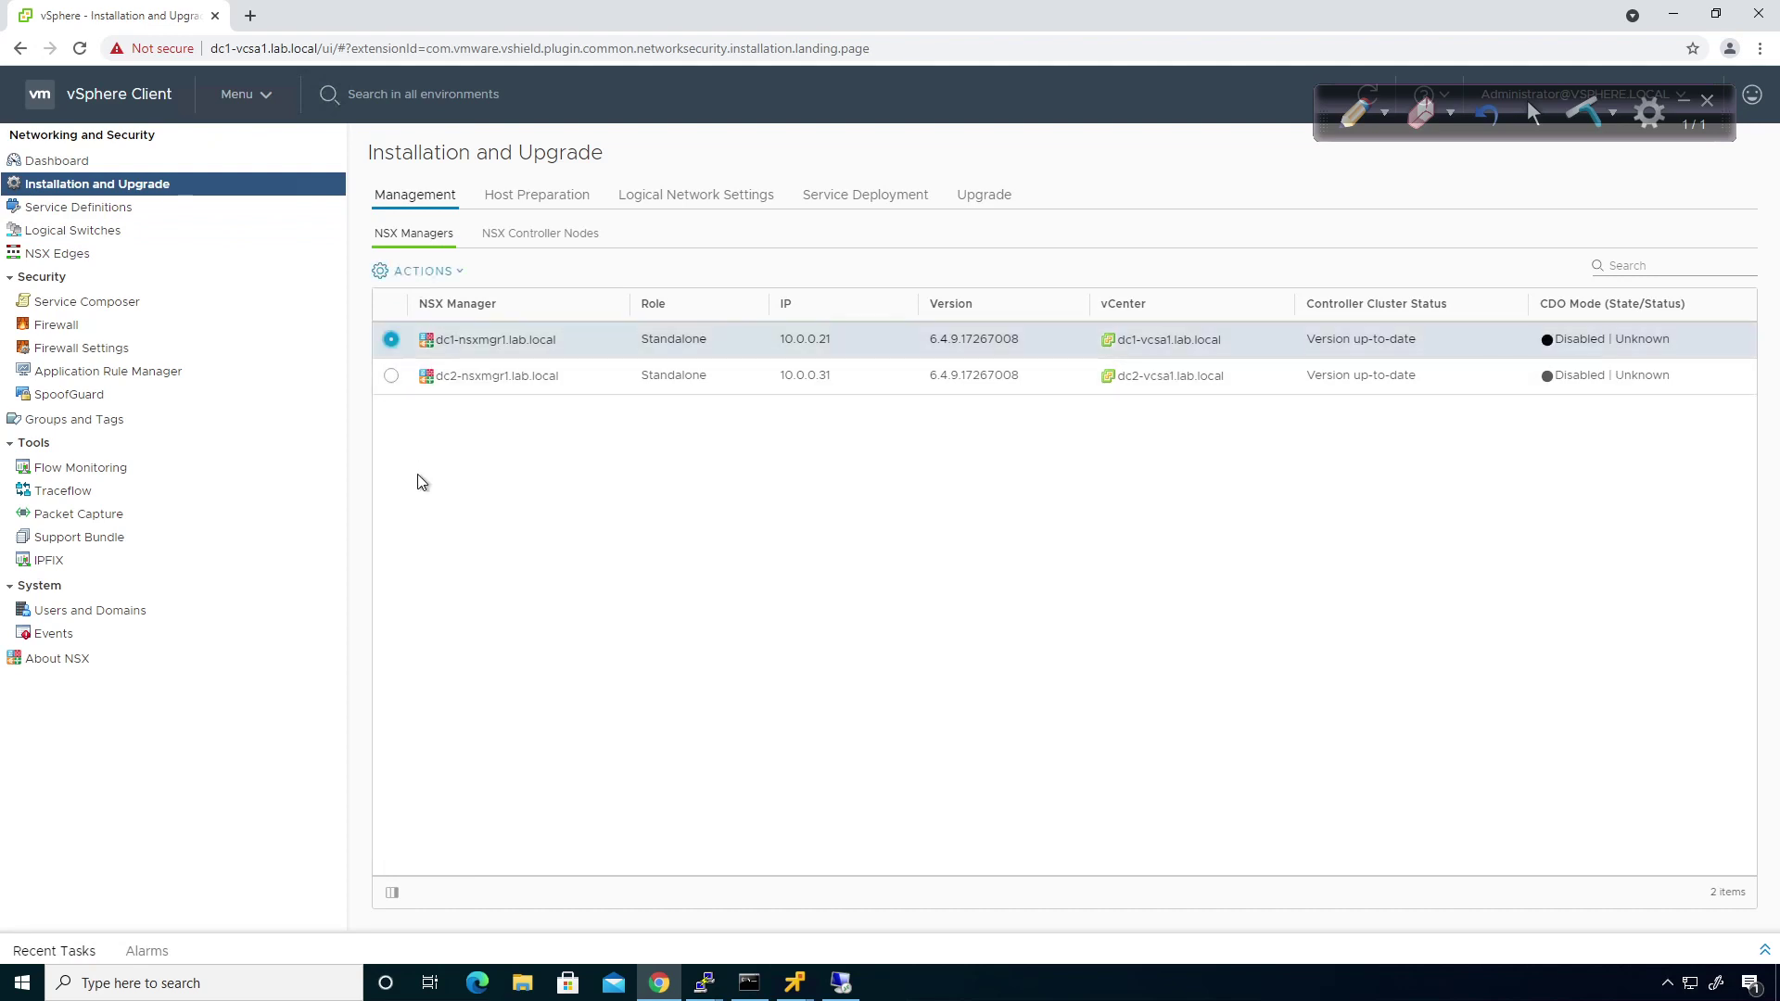
pyautogui.click(460, 278)
pyautogui.click(482, 443)
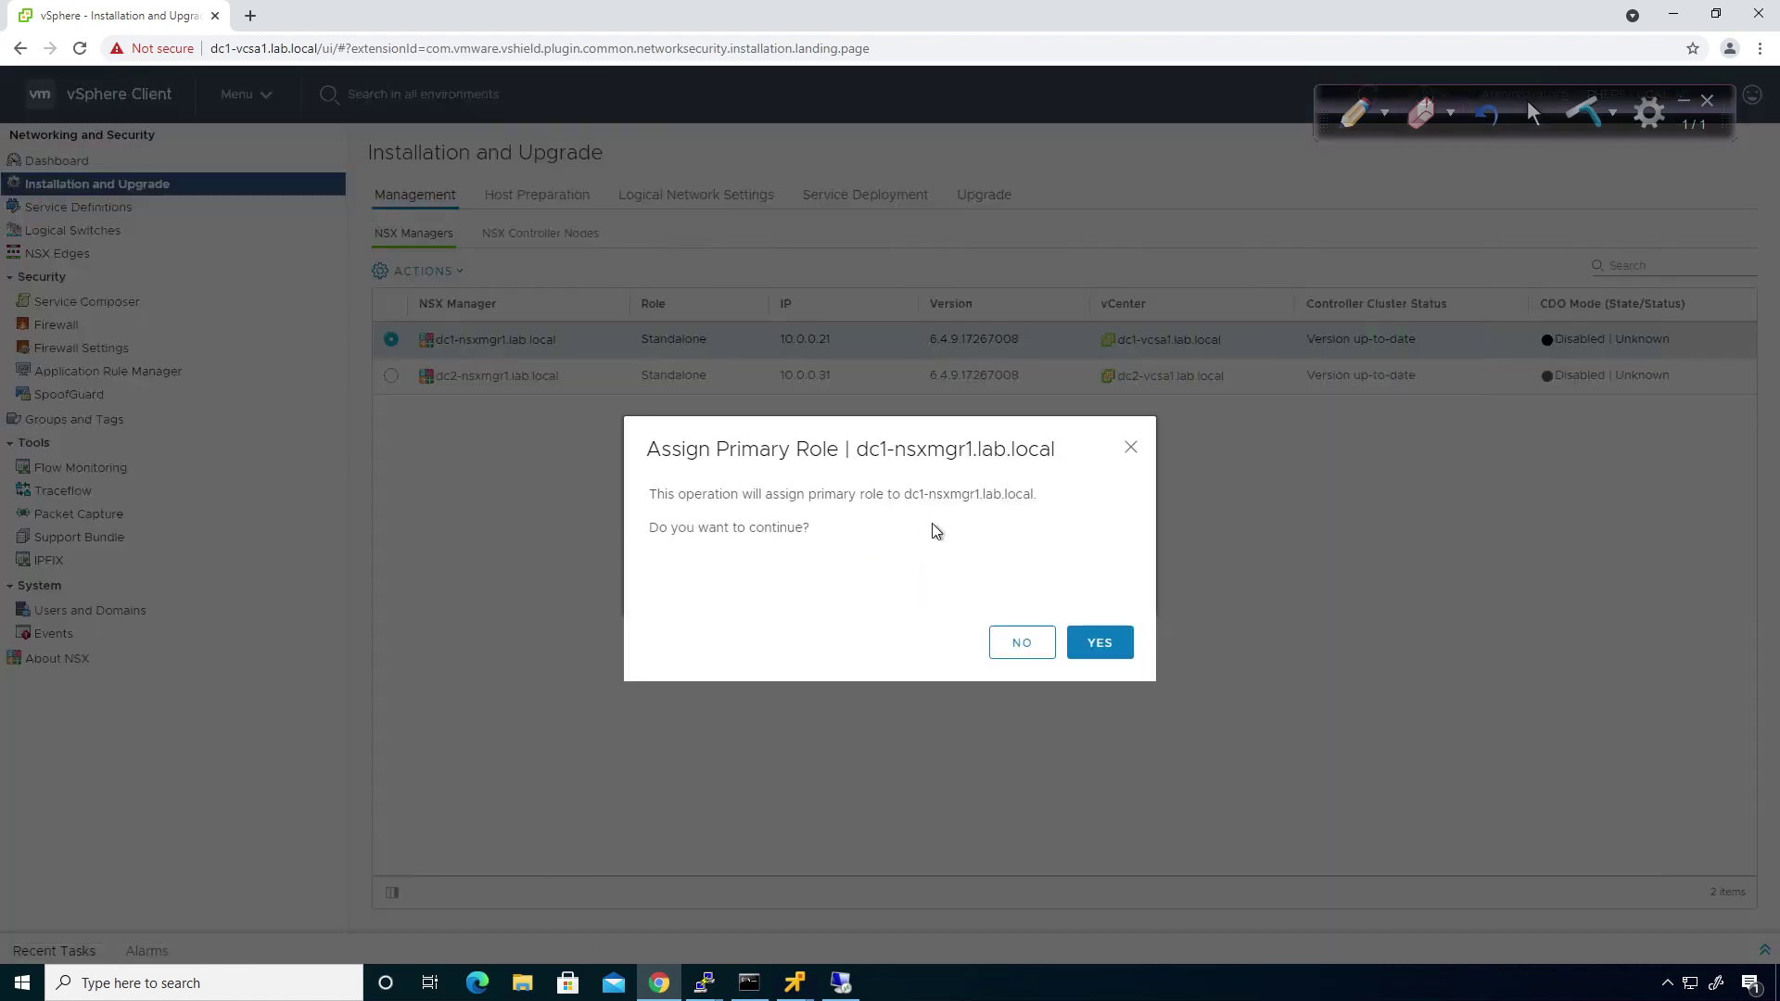
pyautogui.click(1087, 653)
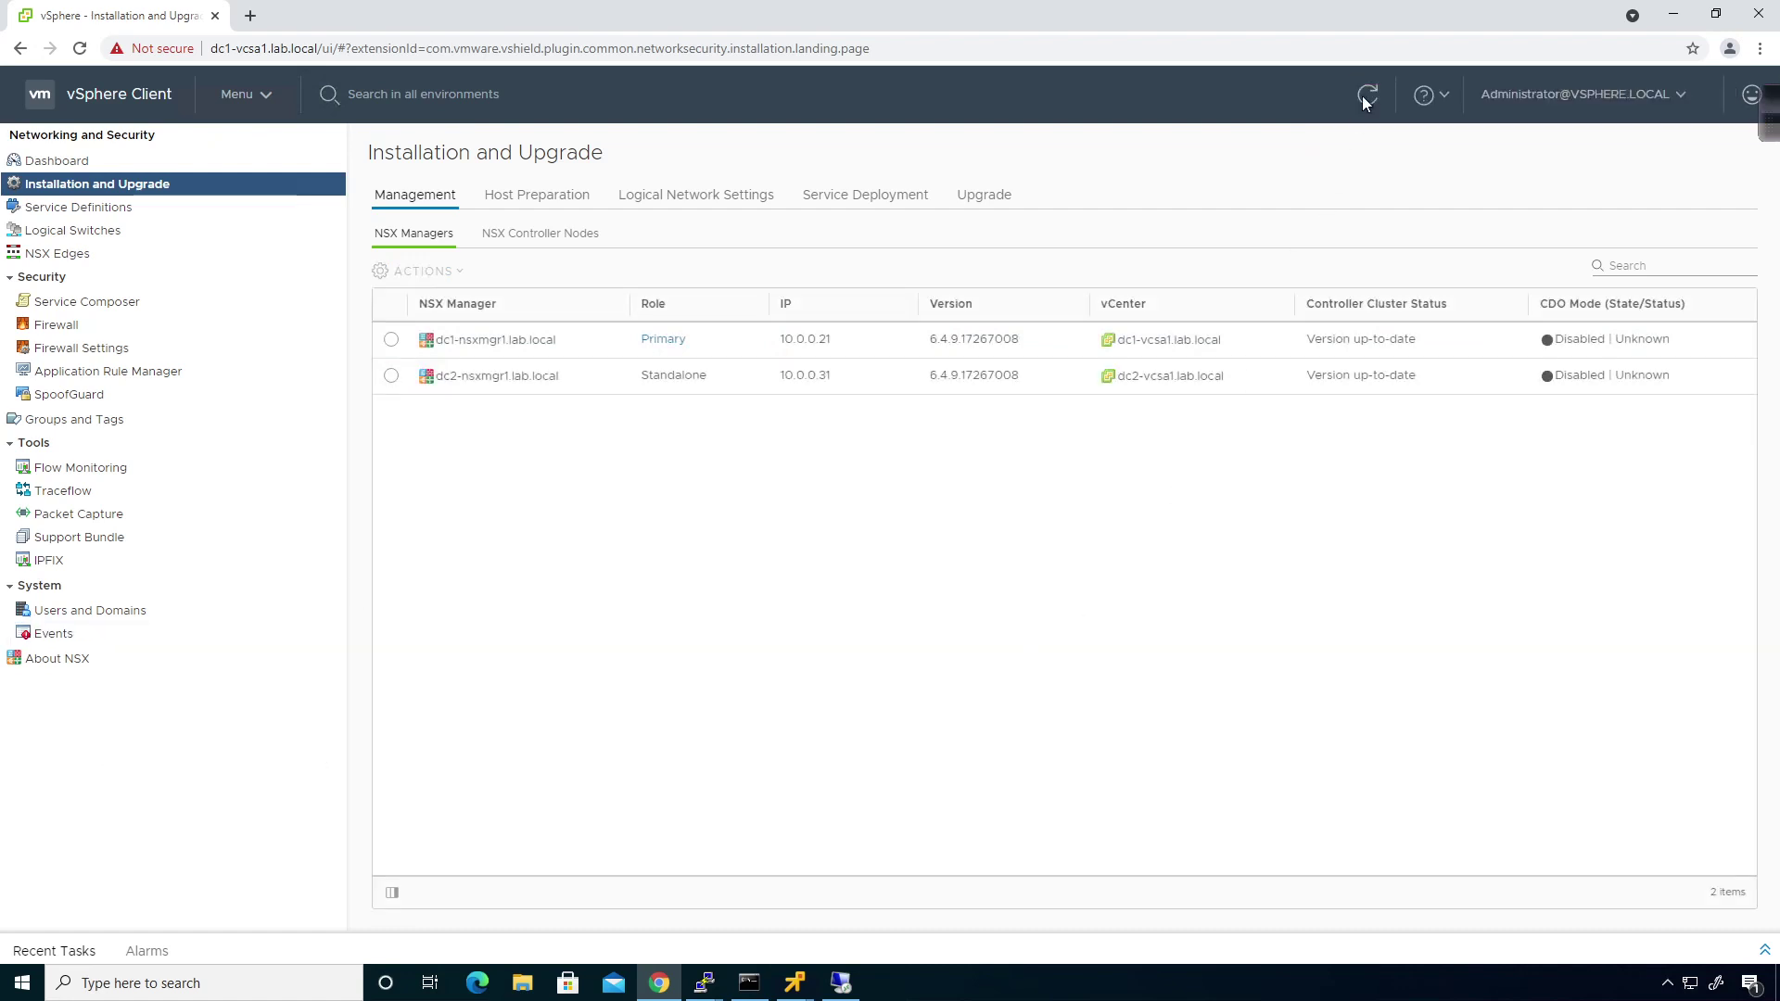
pyautogui.click(390, 377)
pyautogui.click(451, 274)
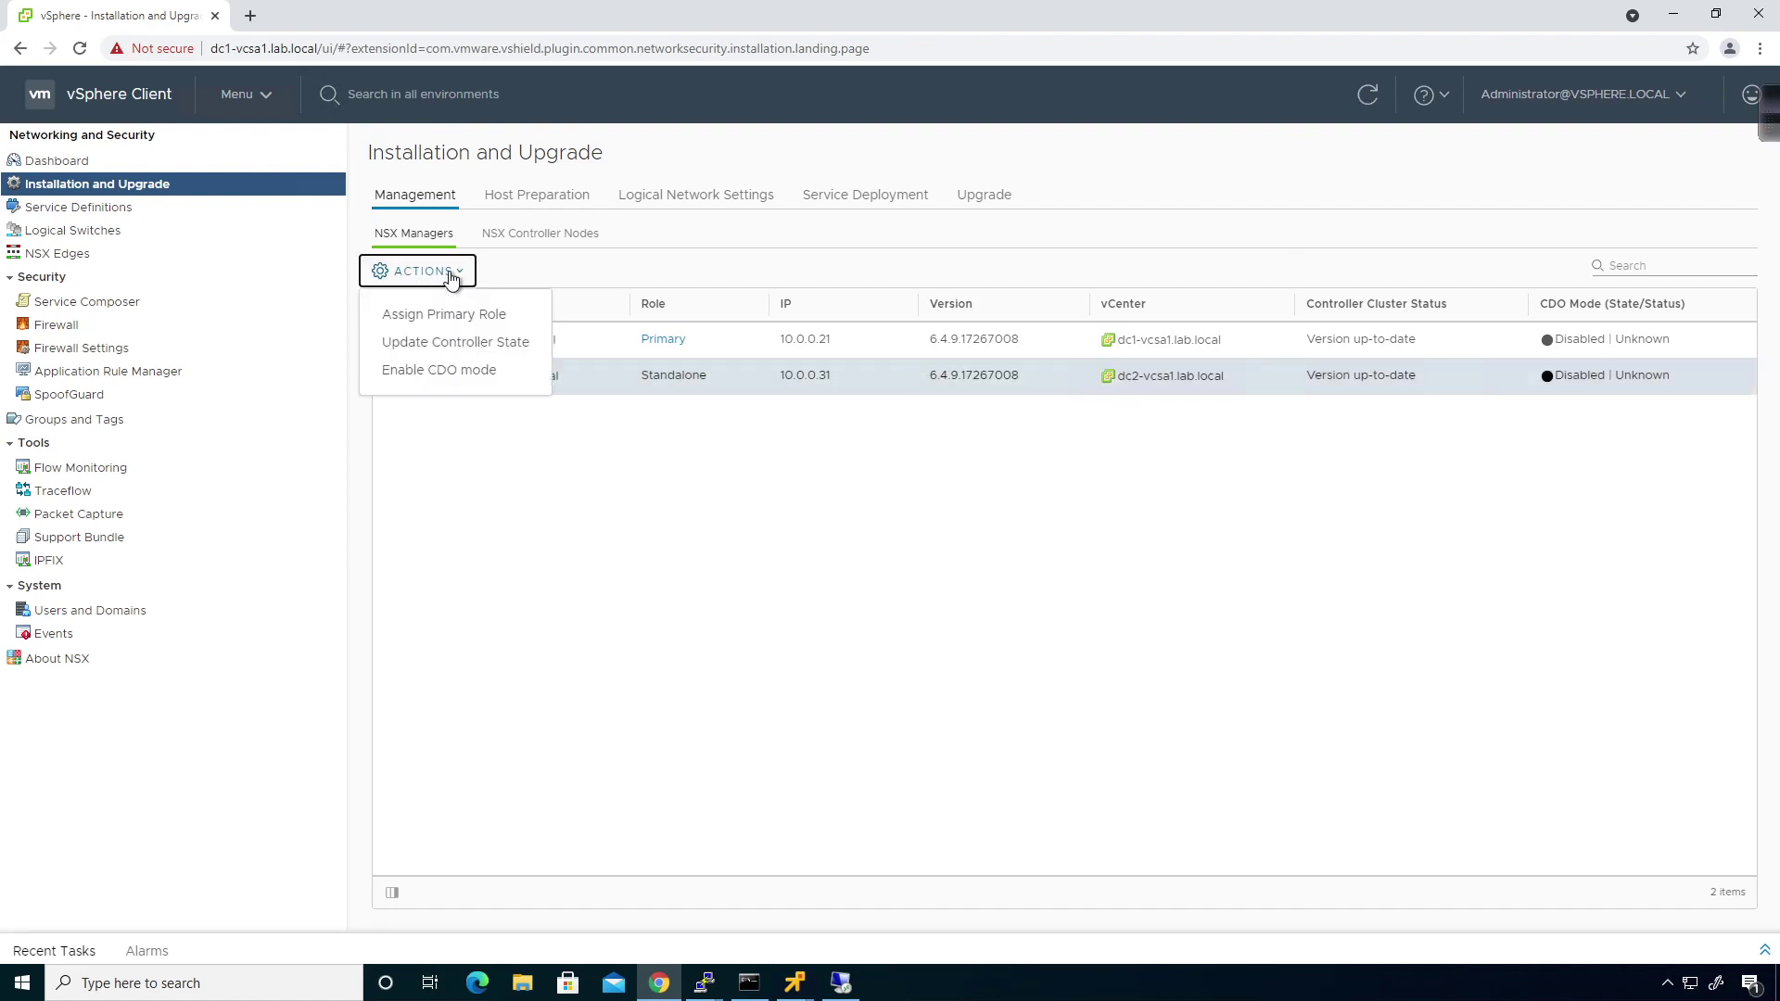
pyautogui.click(461, 604)
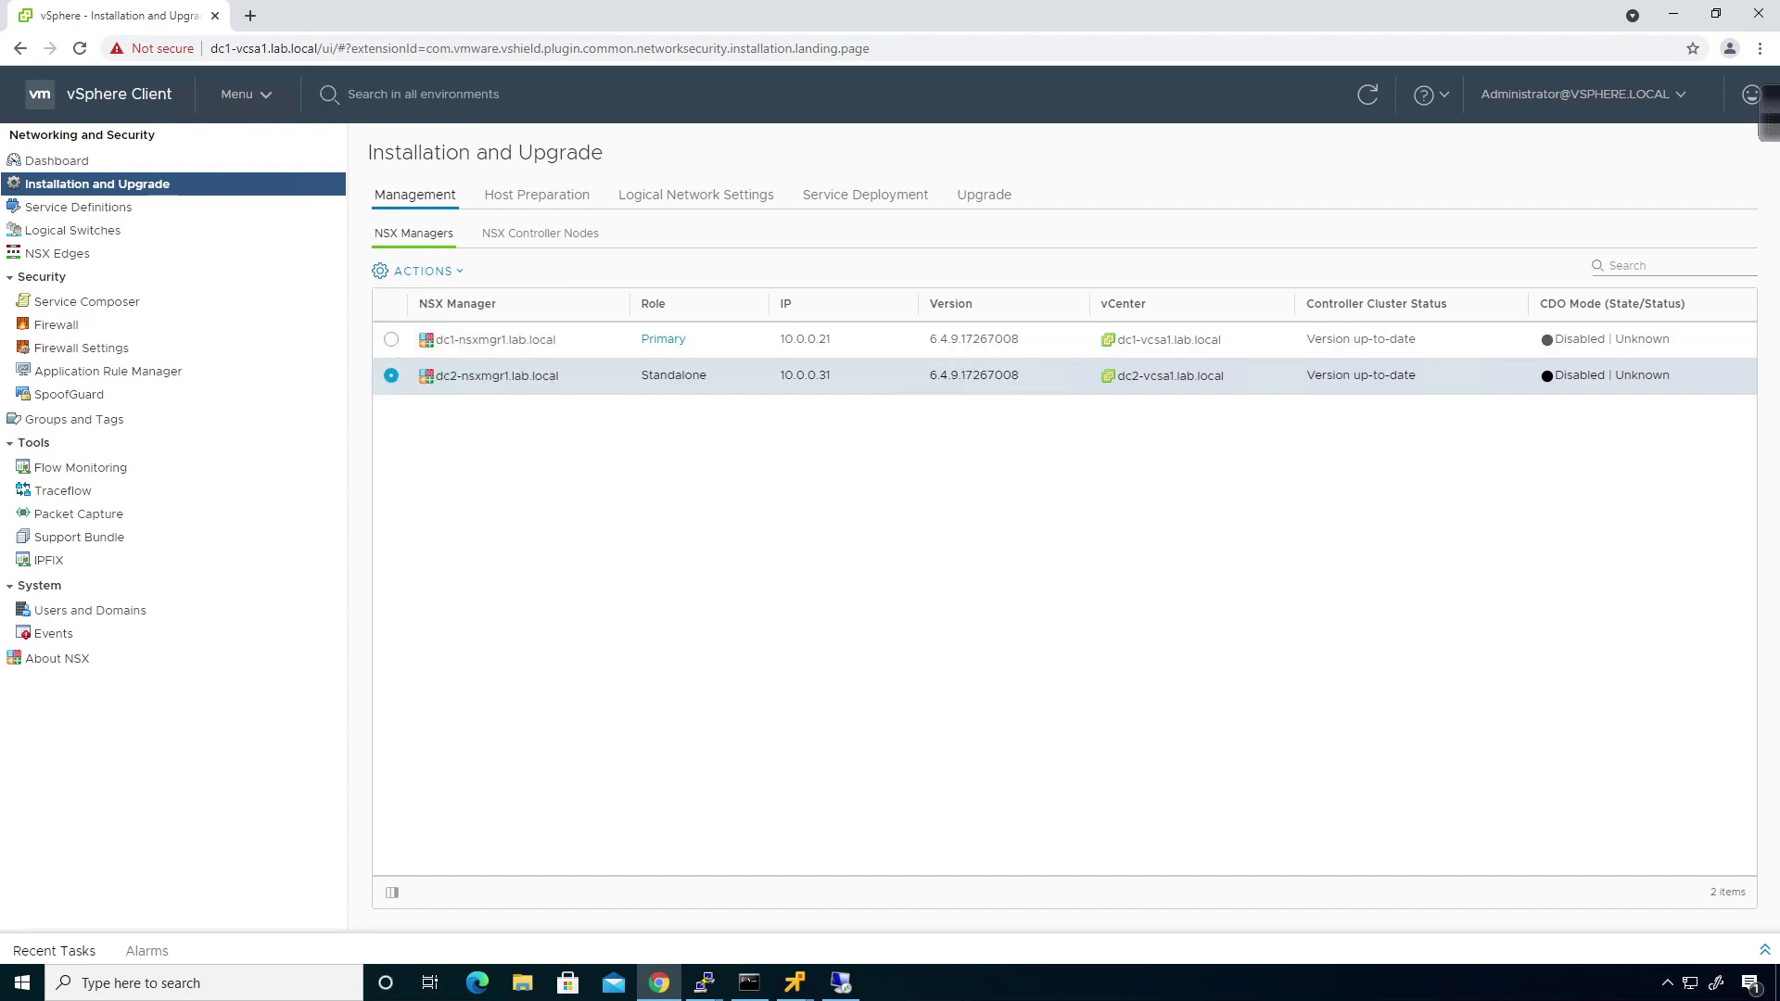
pyautogui.click(392, 340)
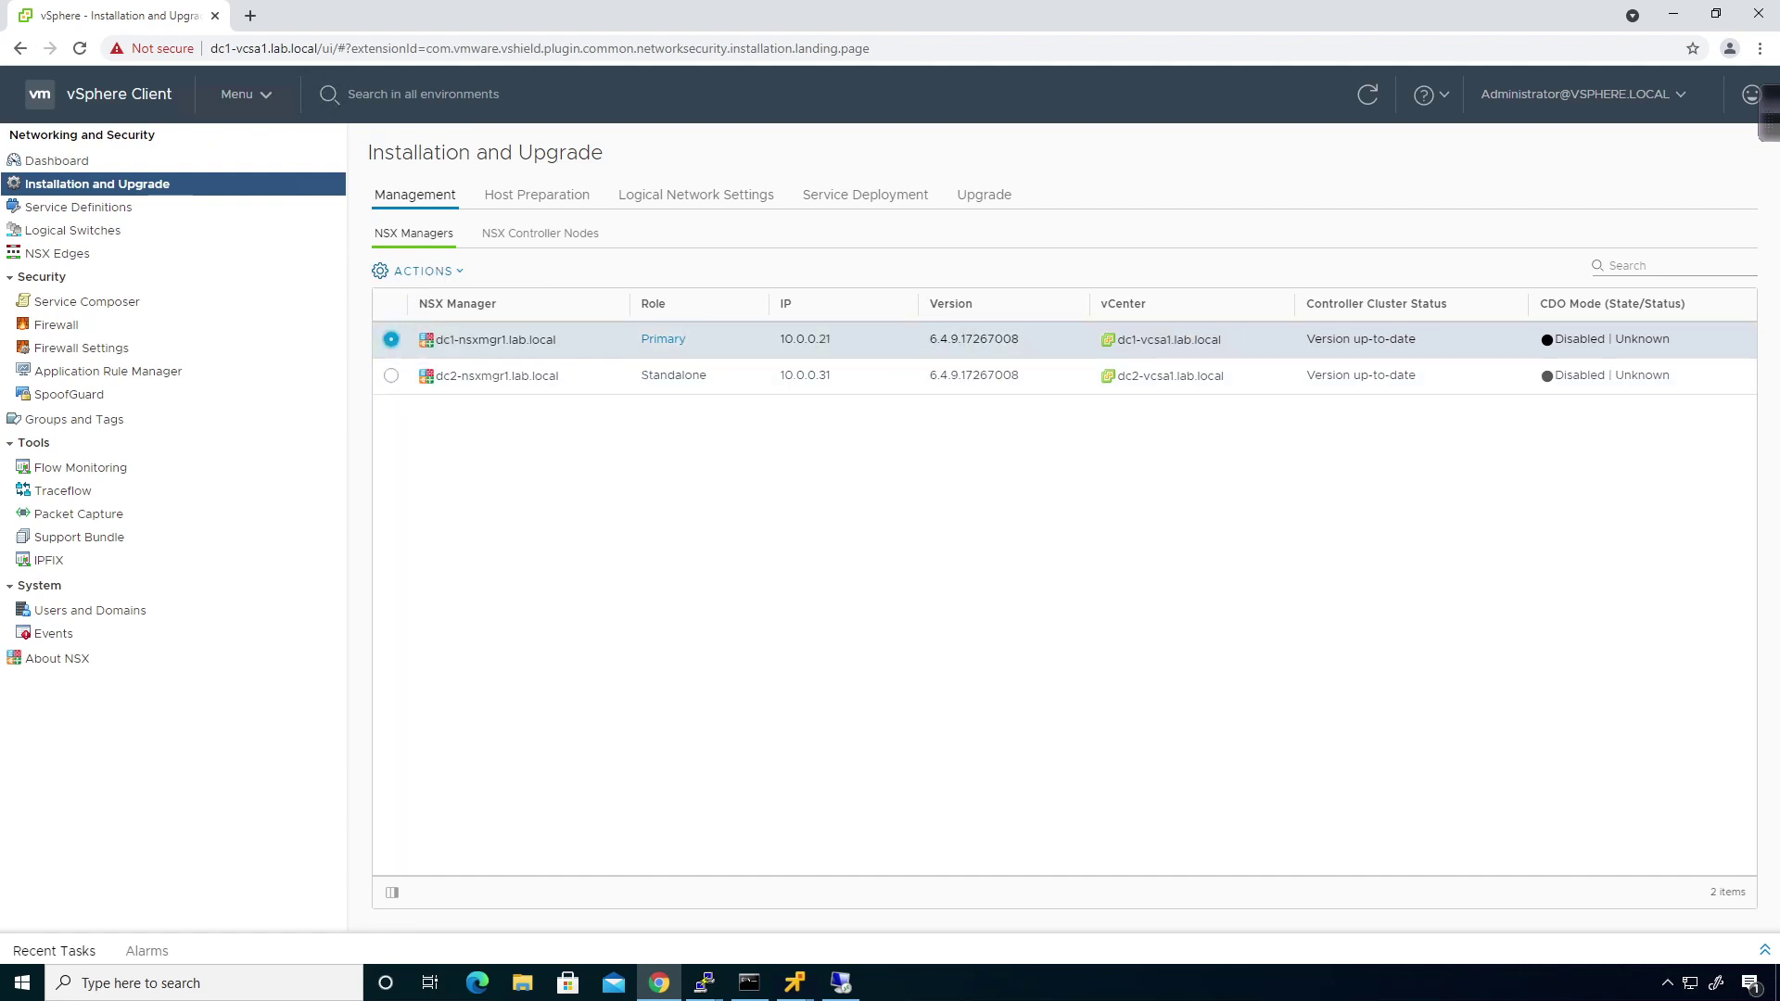
# Start adding 10.0.0.31 as secondary manager of dc1, entering the administrator username and password twice.
pyautogui.click(441, 273)
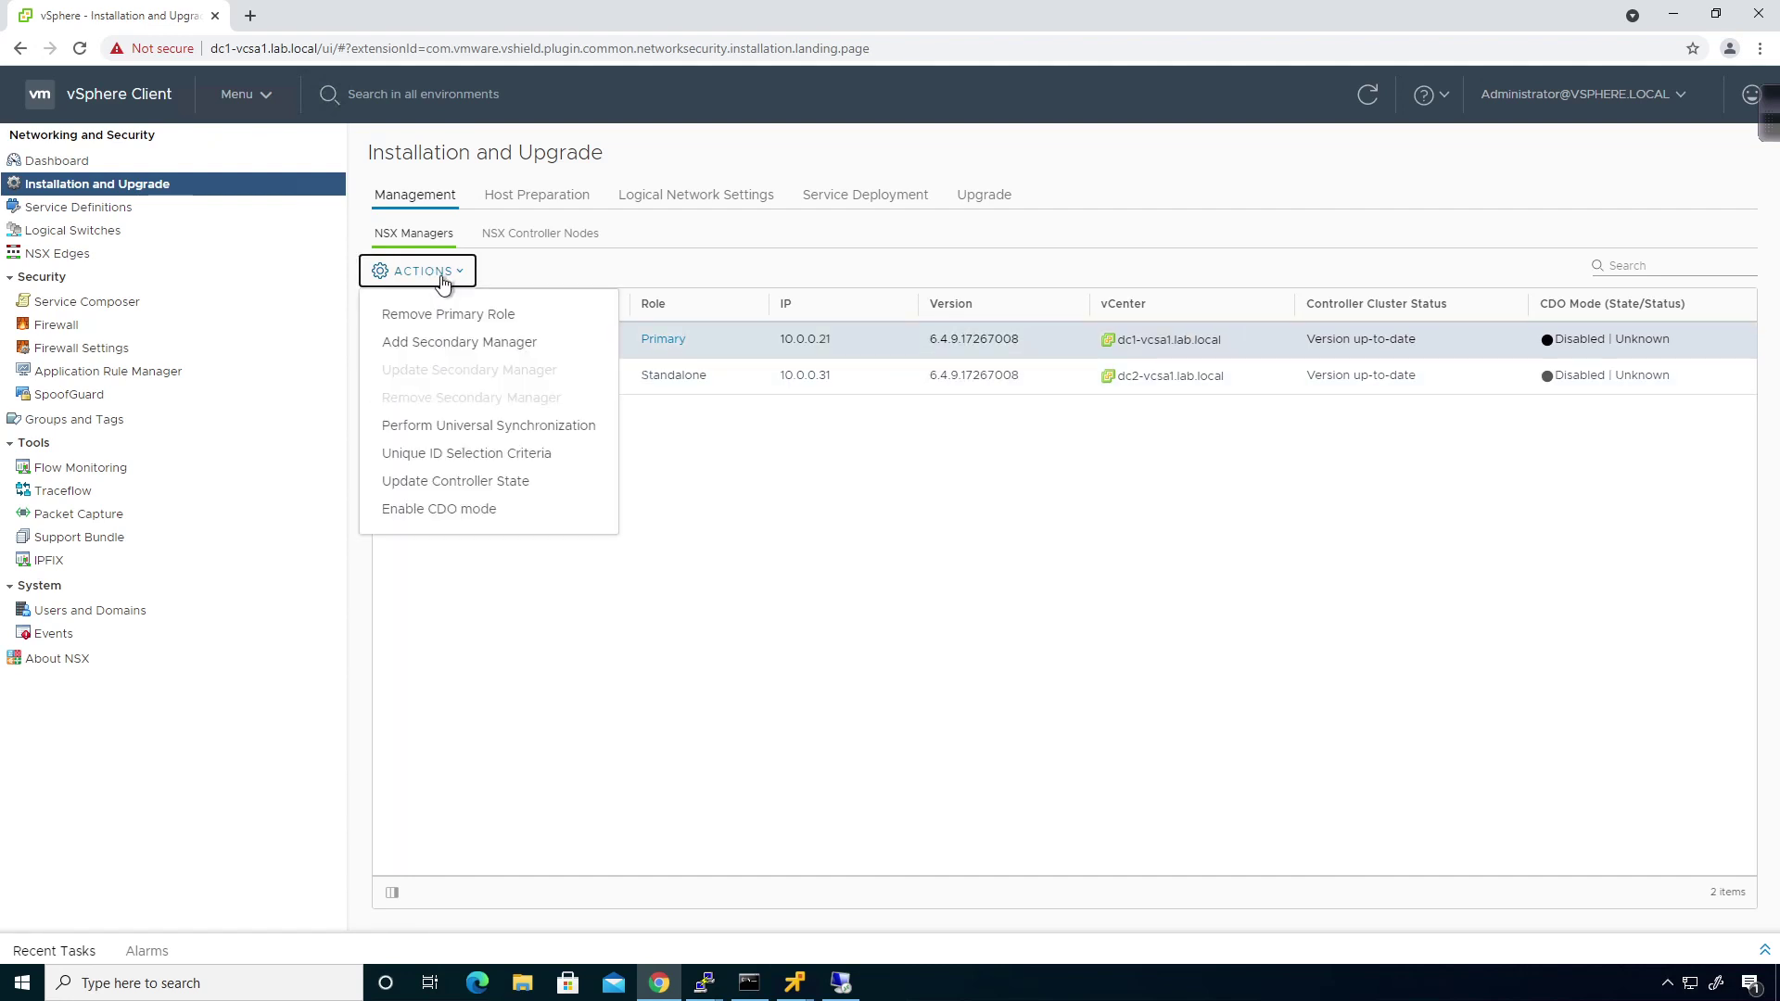
pyautogui.click(440, 344)
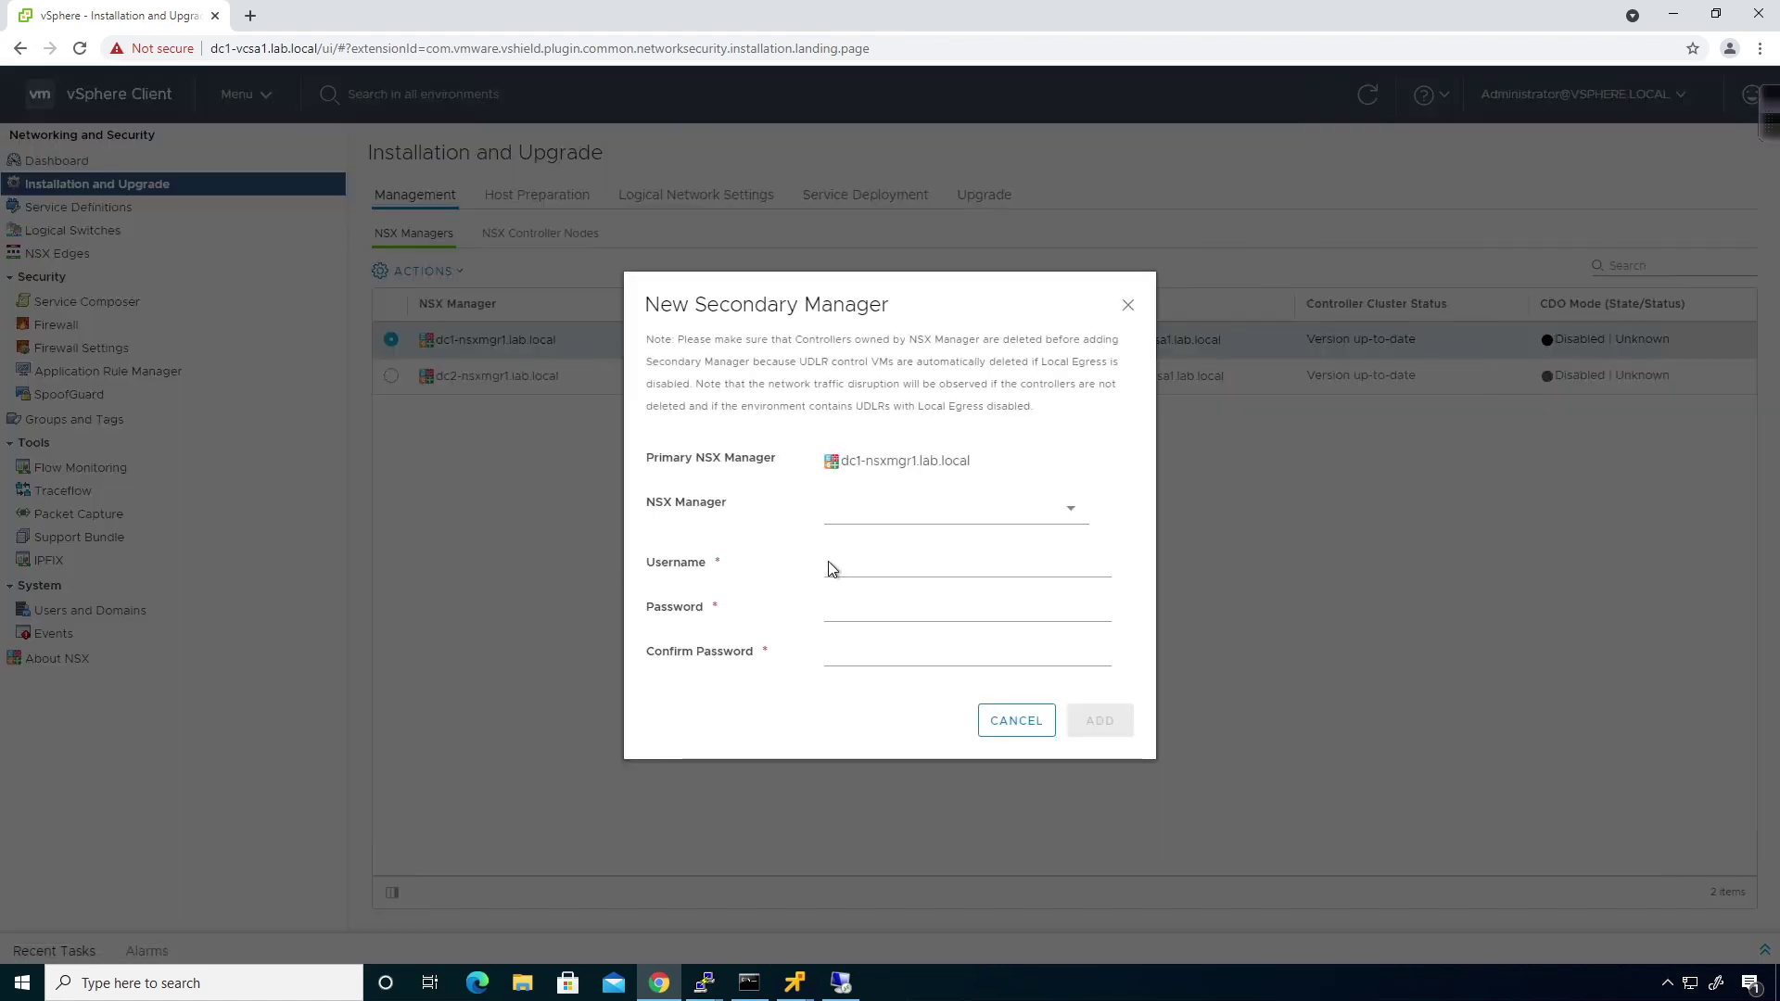
pyautogui.click(889, 525)
pyautogui.click(878, 547)
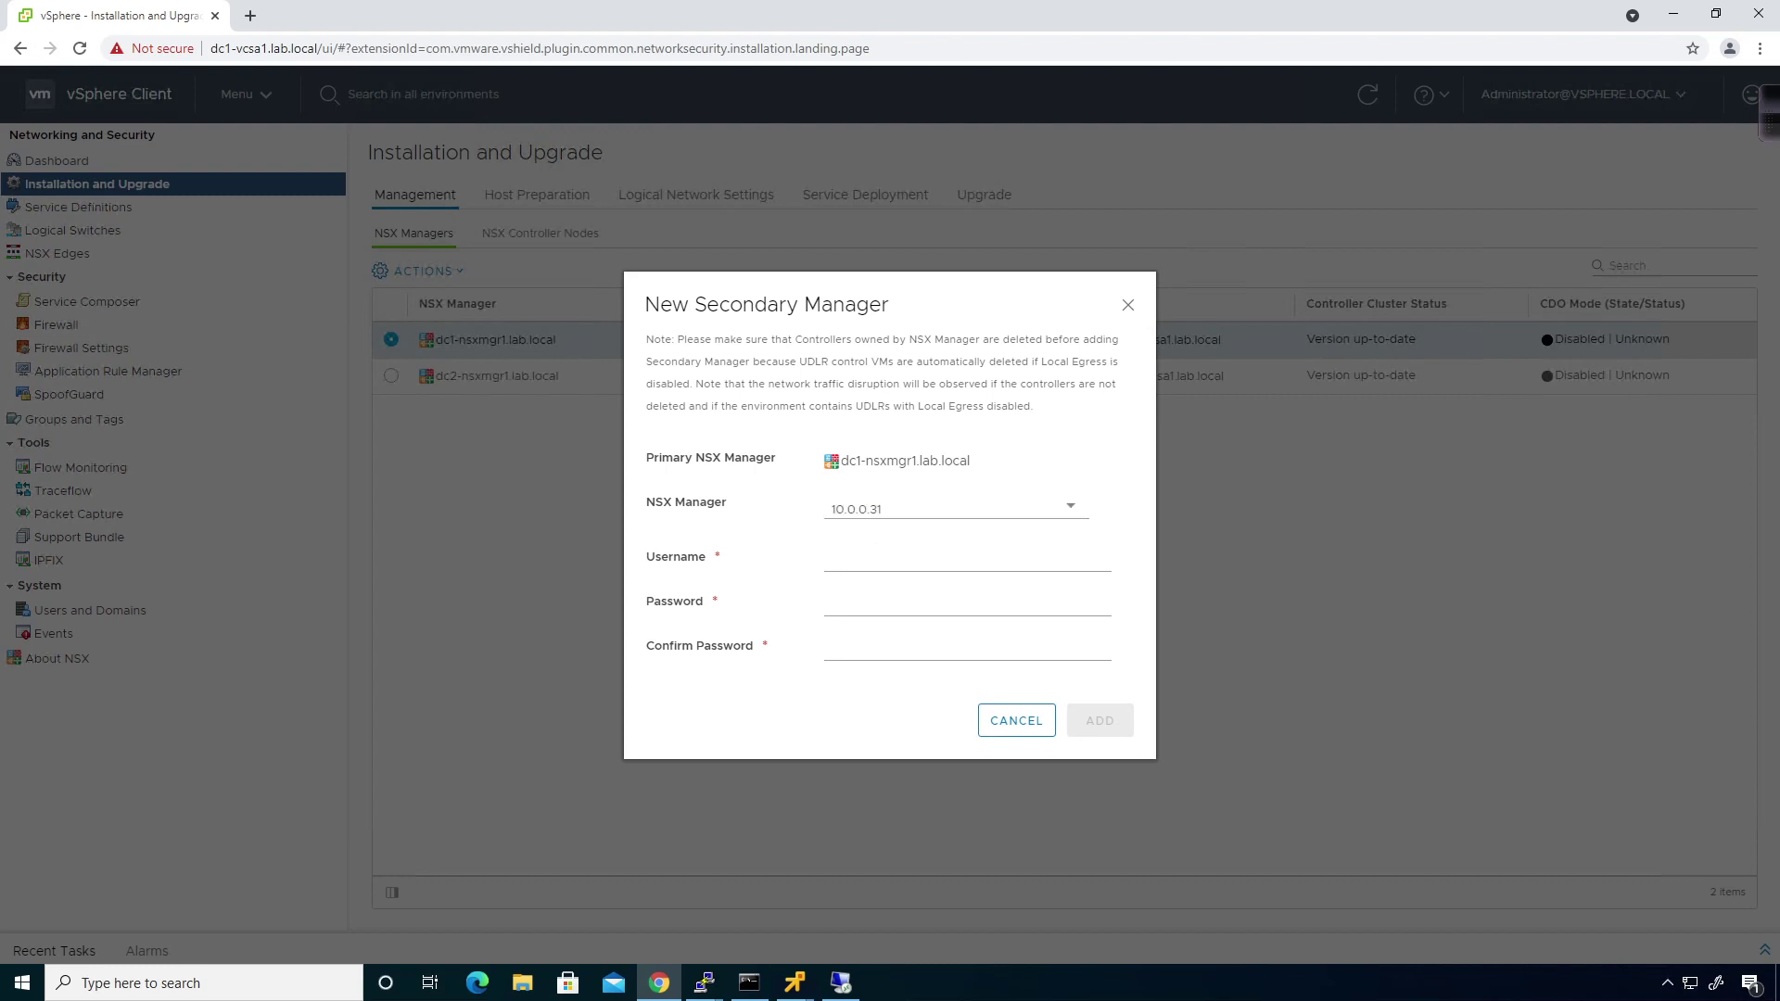
pyautogui.click(877, 559)
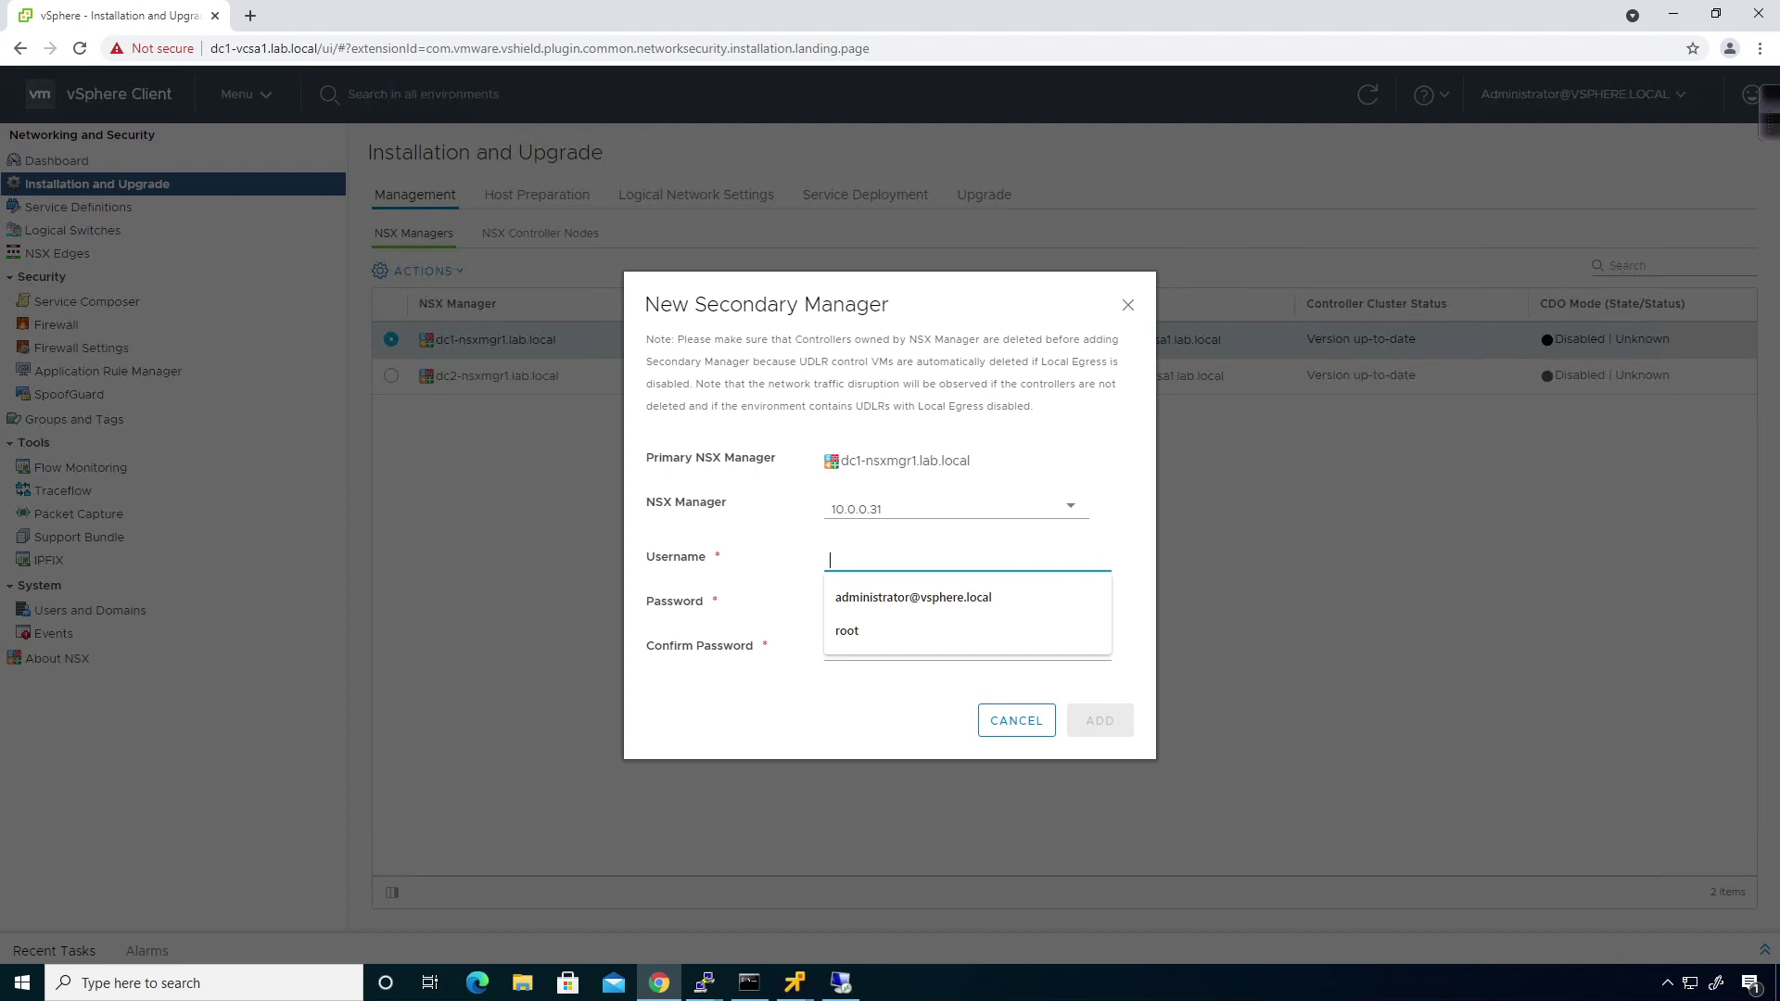
pyautogui.click(862, 596)
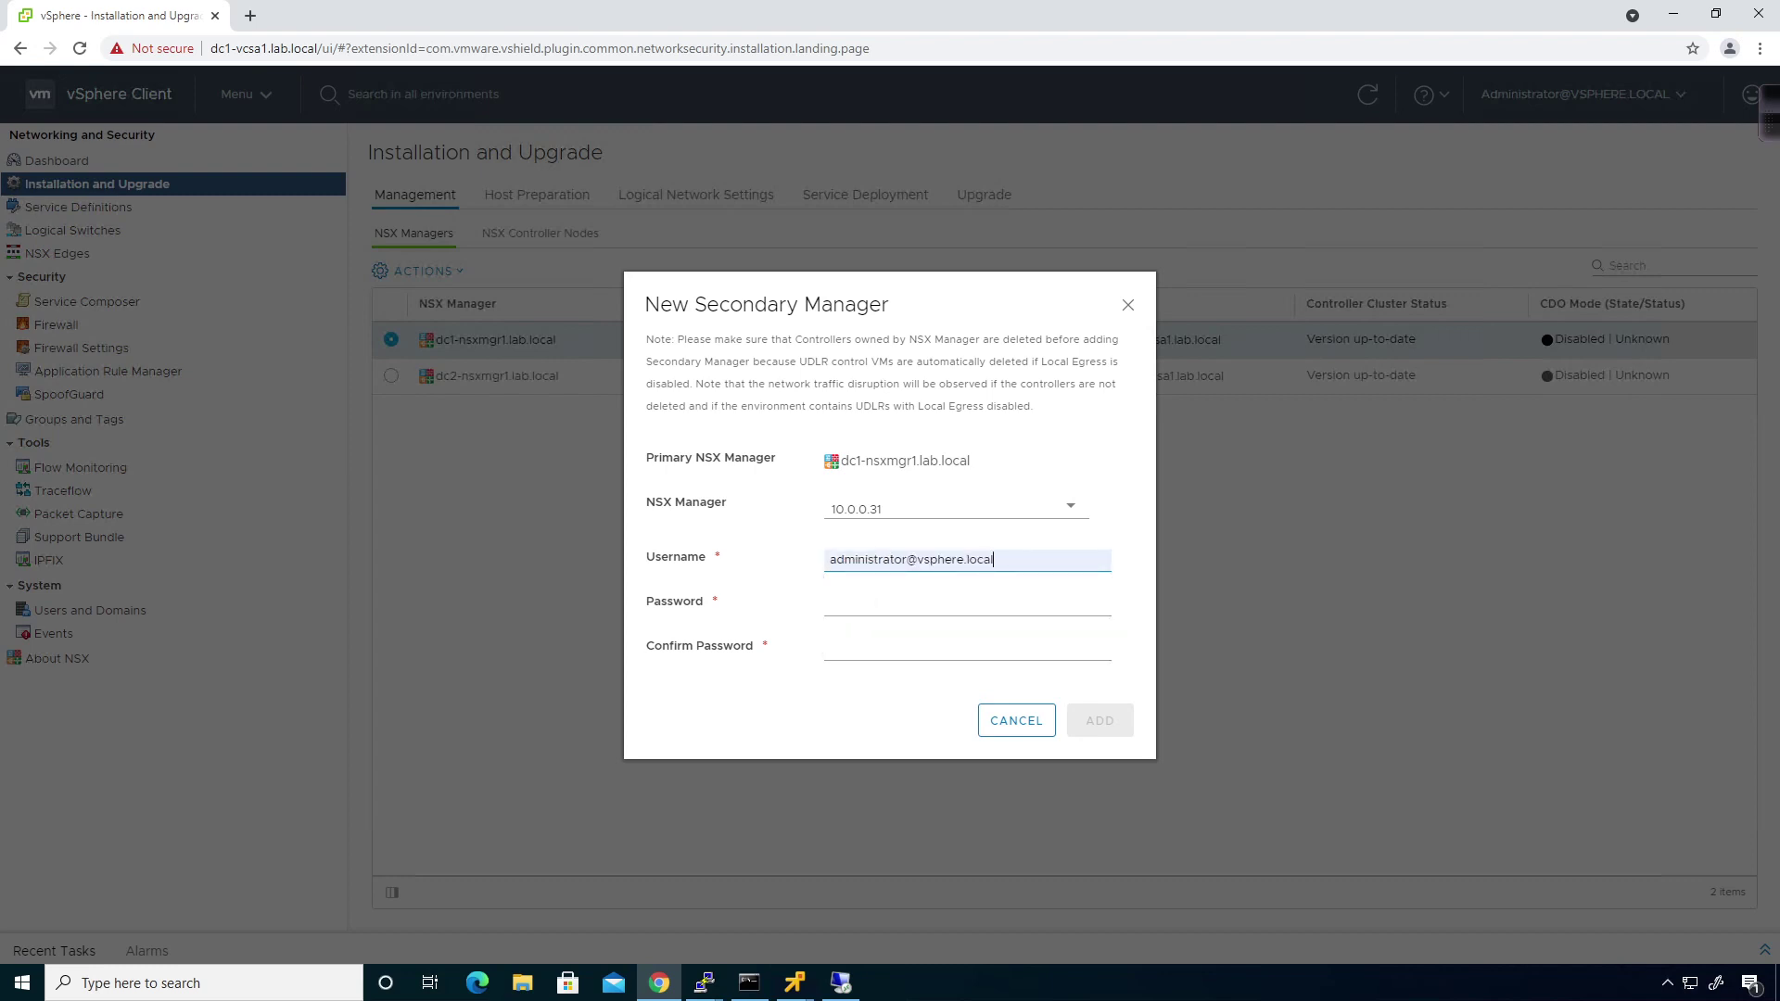
pyautogui.click(957, 598)
pyautogui.write('VMware1!')
pyautogui.press('Tab')
pyautogui.write('VMware1!')
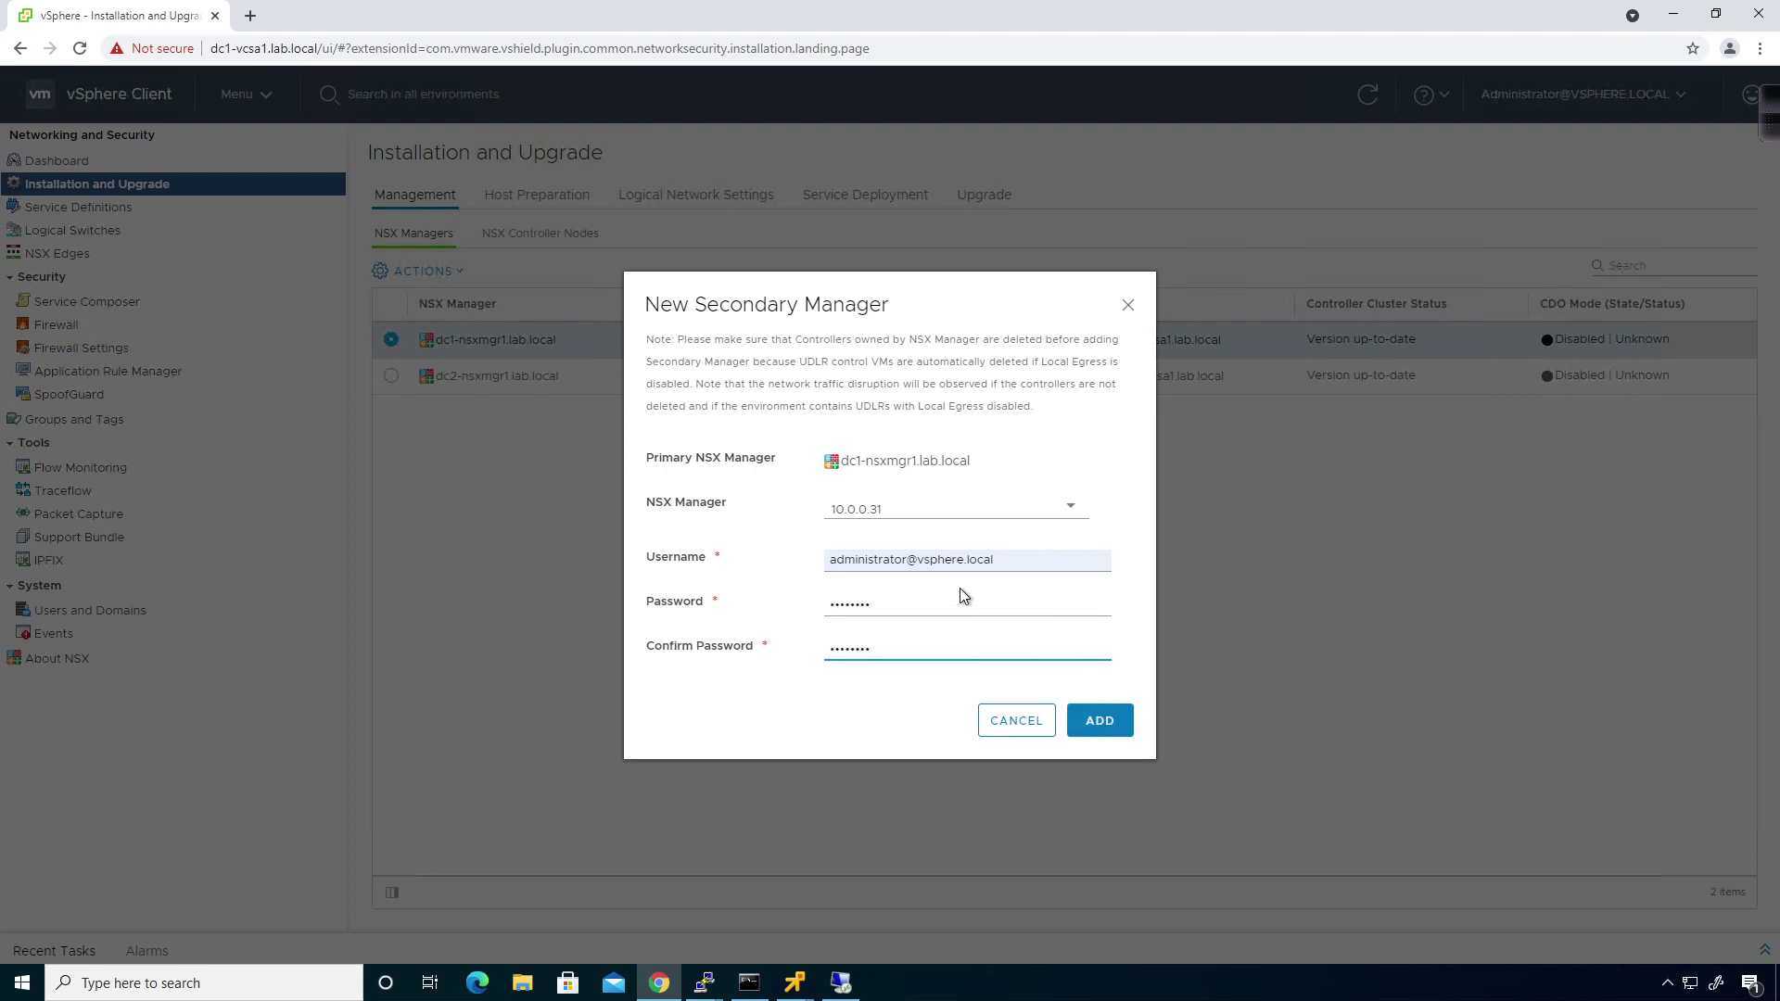
# Submit the registration, accept the 10.0.0.31 thumbprint, and cancel the controllers-exist error.
pyautogui.click(1086, 721)
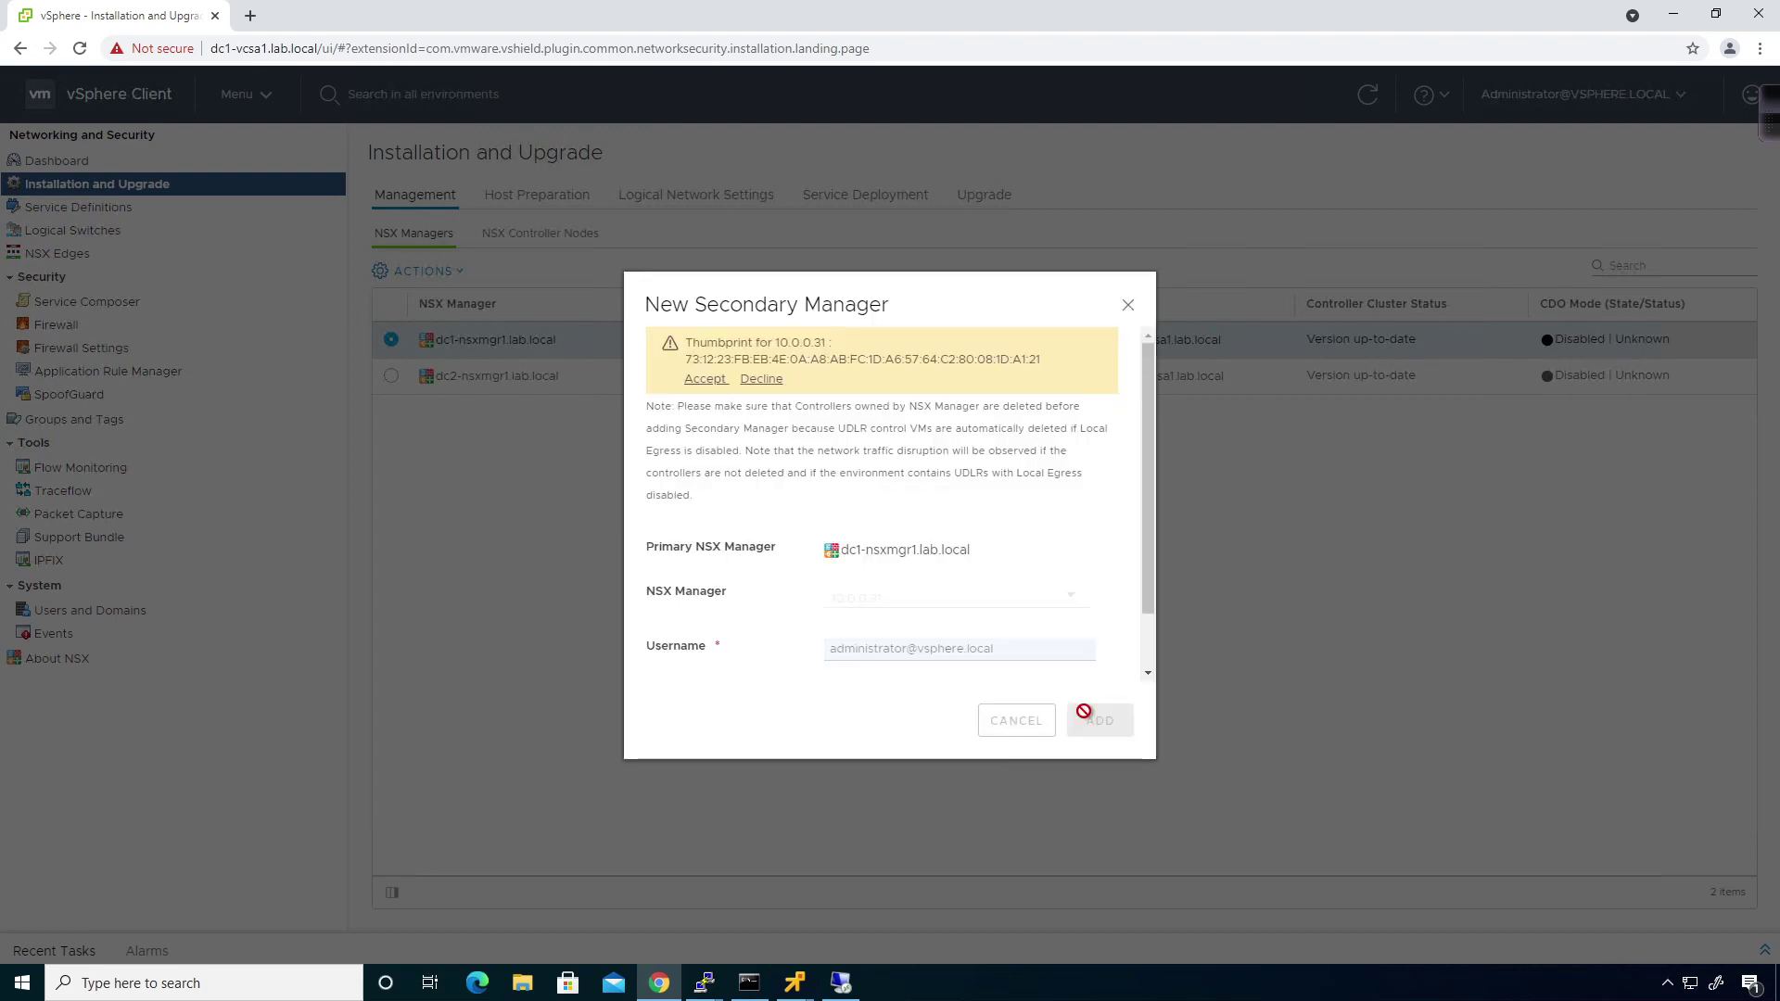
pyautogui.click(692, 381)
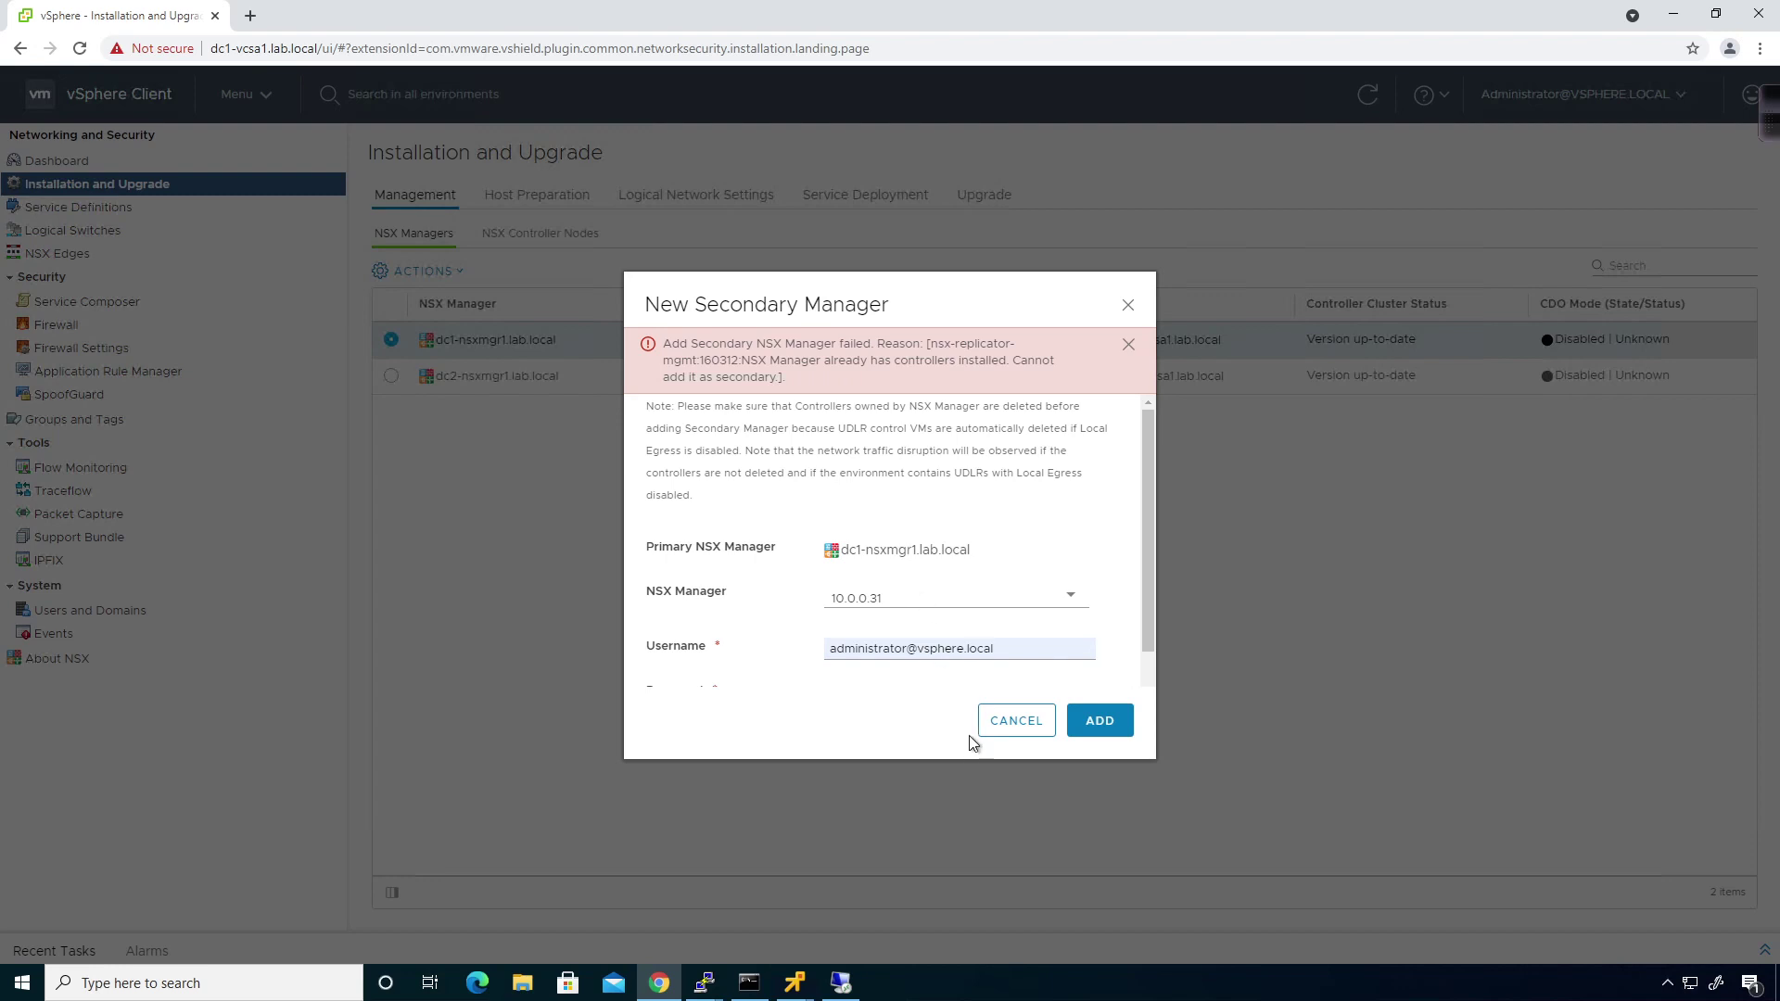
pyautogui.click(1012, 725)
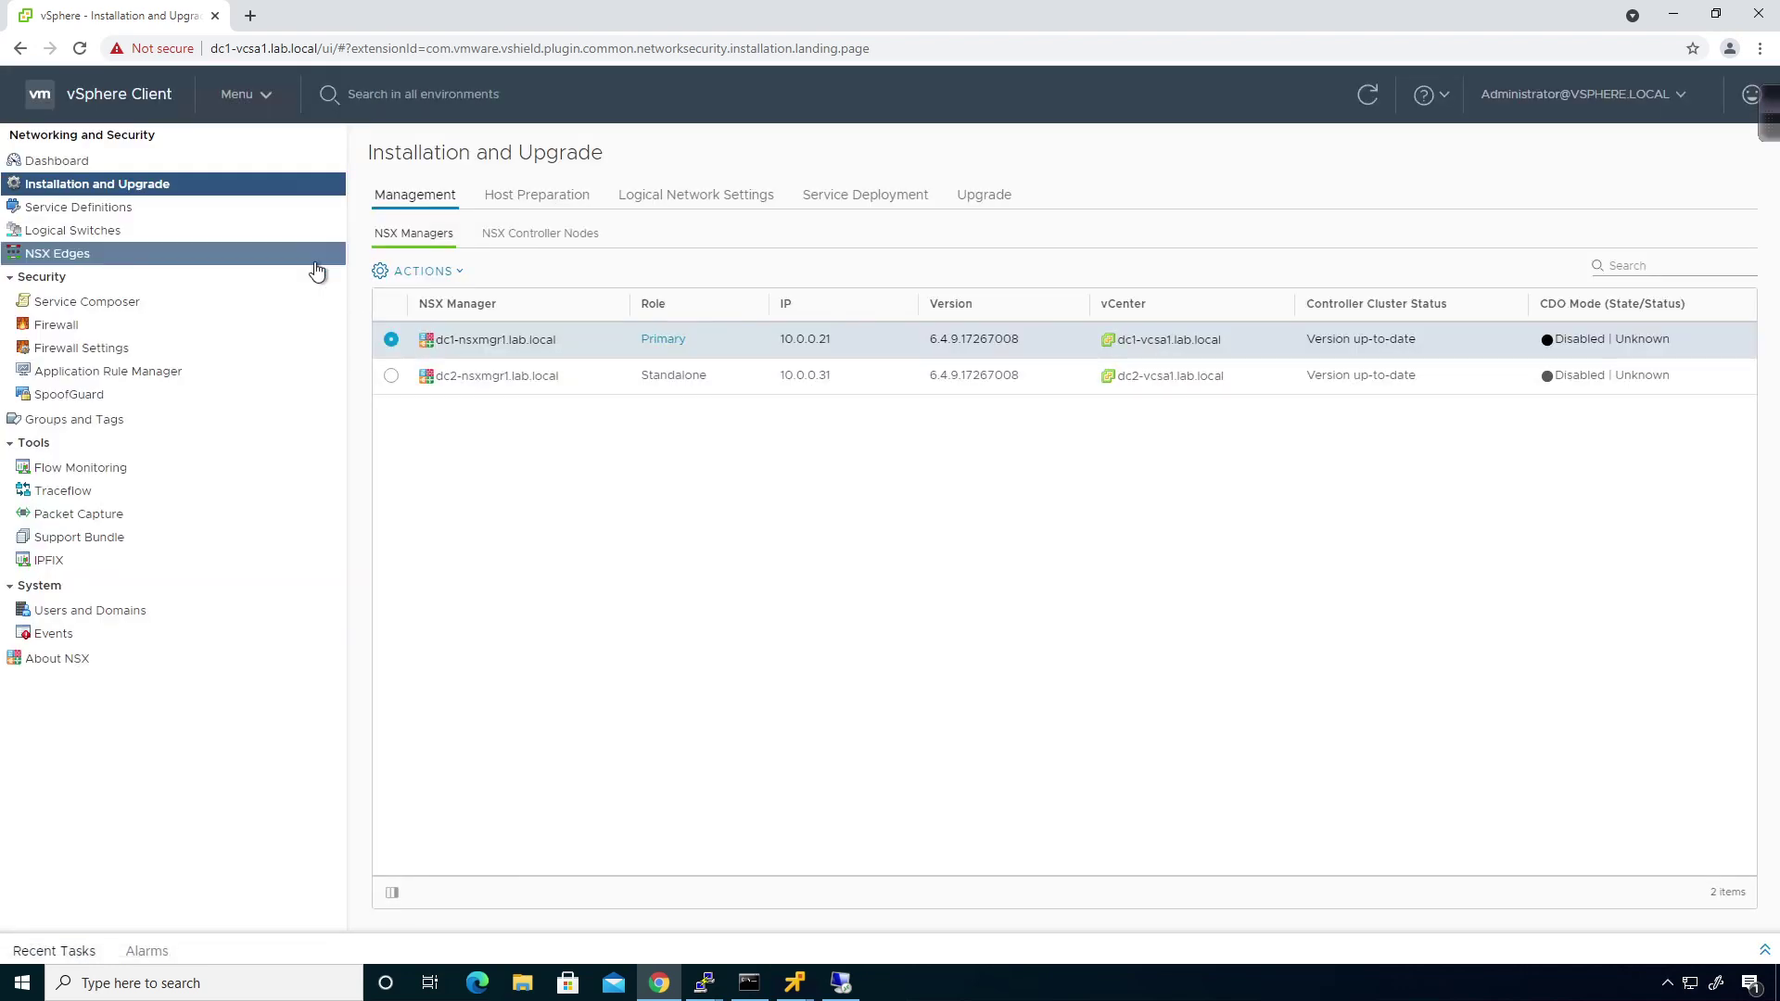
# Force-delete controller nsx-controller-node2 (10.0.0.32) under manager 10.0.0.31 and refresh the list.
pyautogui.click(519, 232)
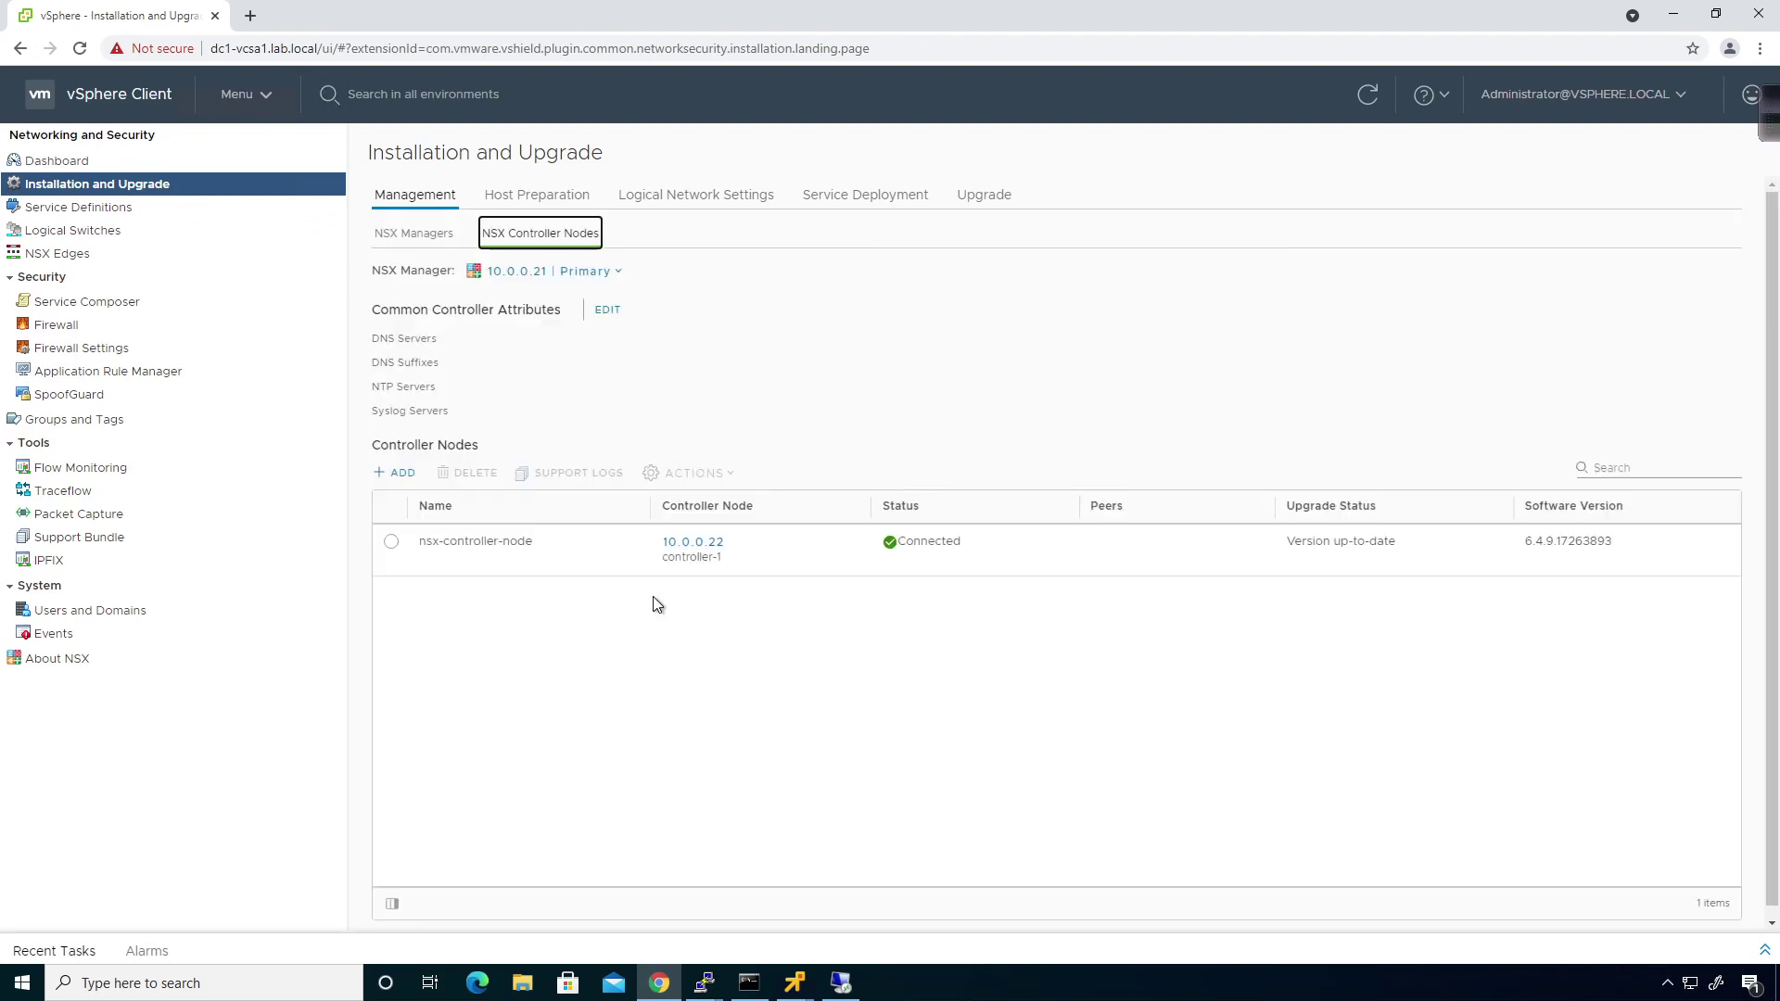
pyautogui.click(591, 271)
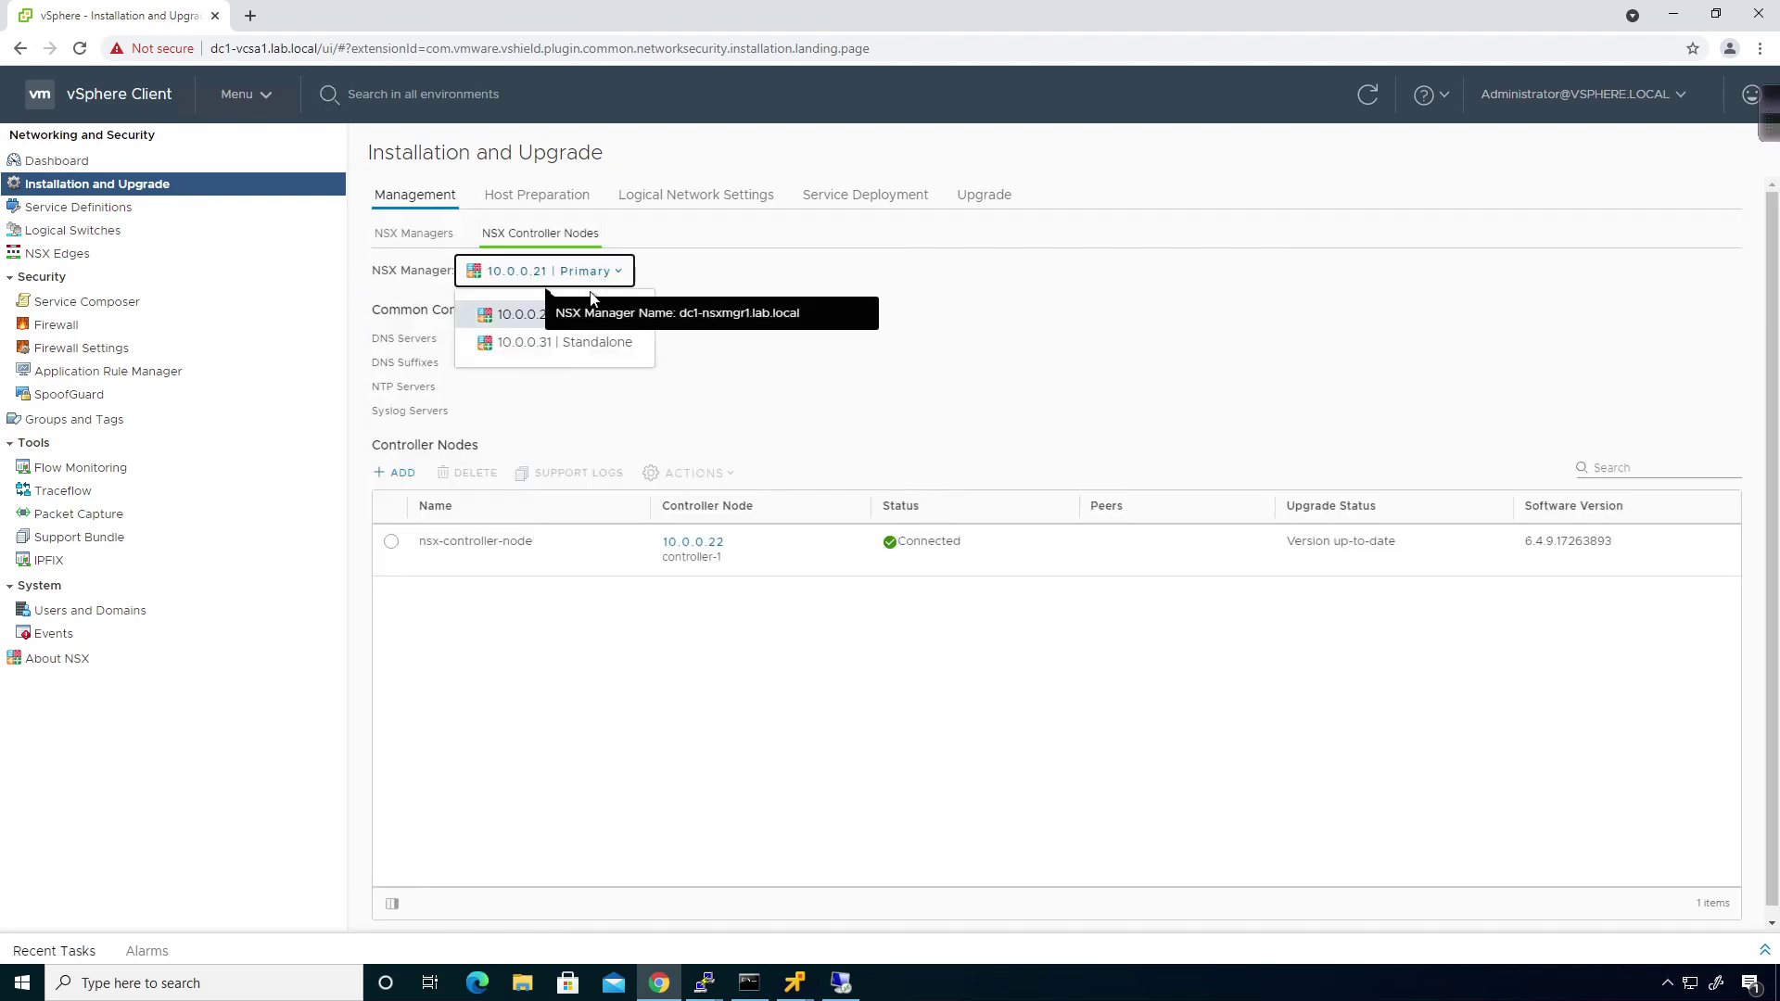
pyautogui.click(586, 343)
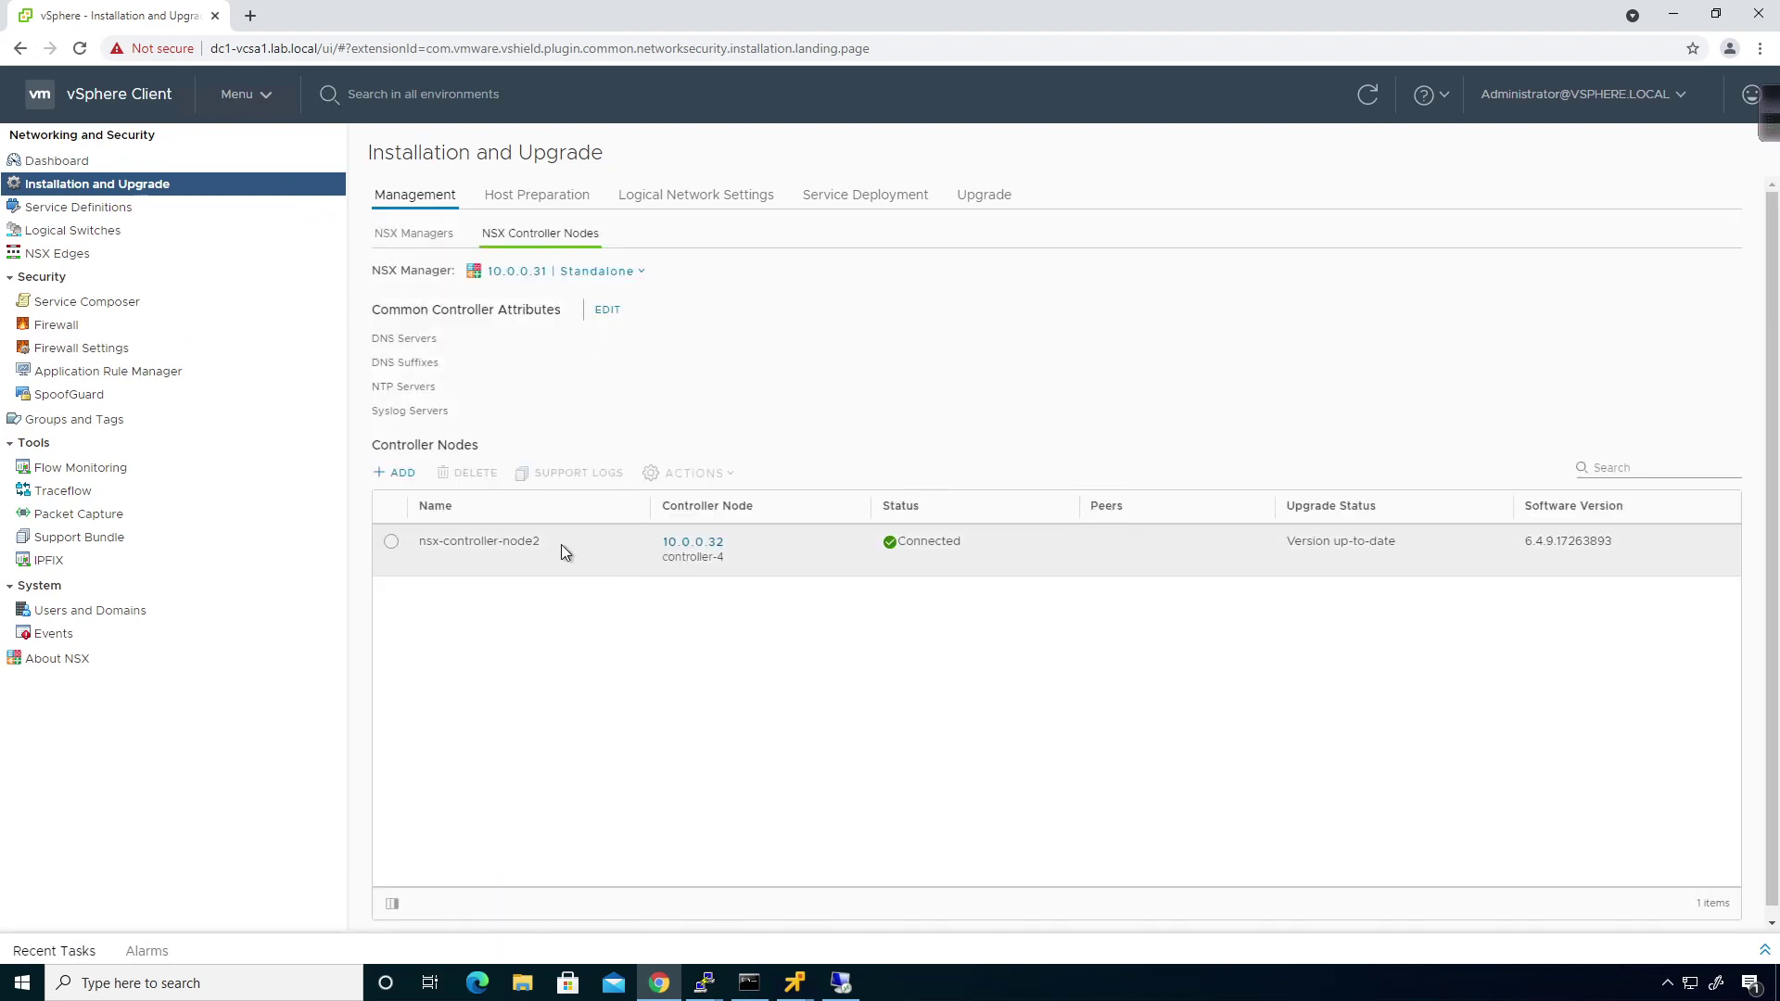
pyautogui.click(392, 544)
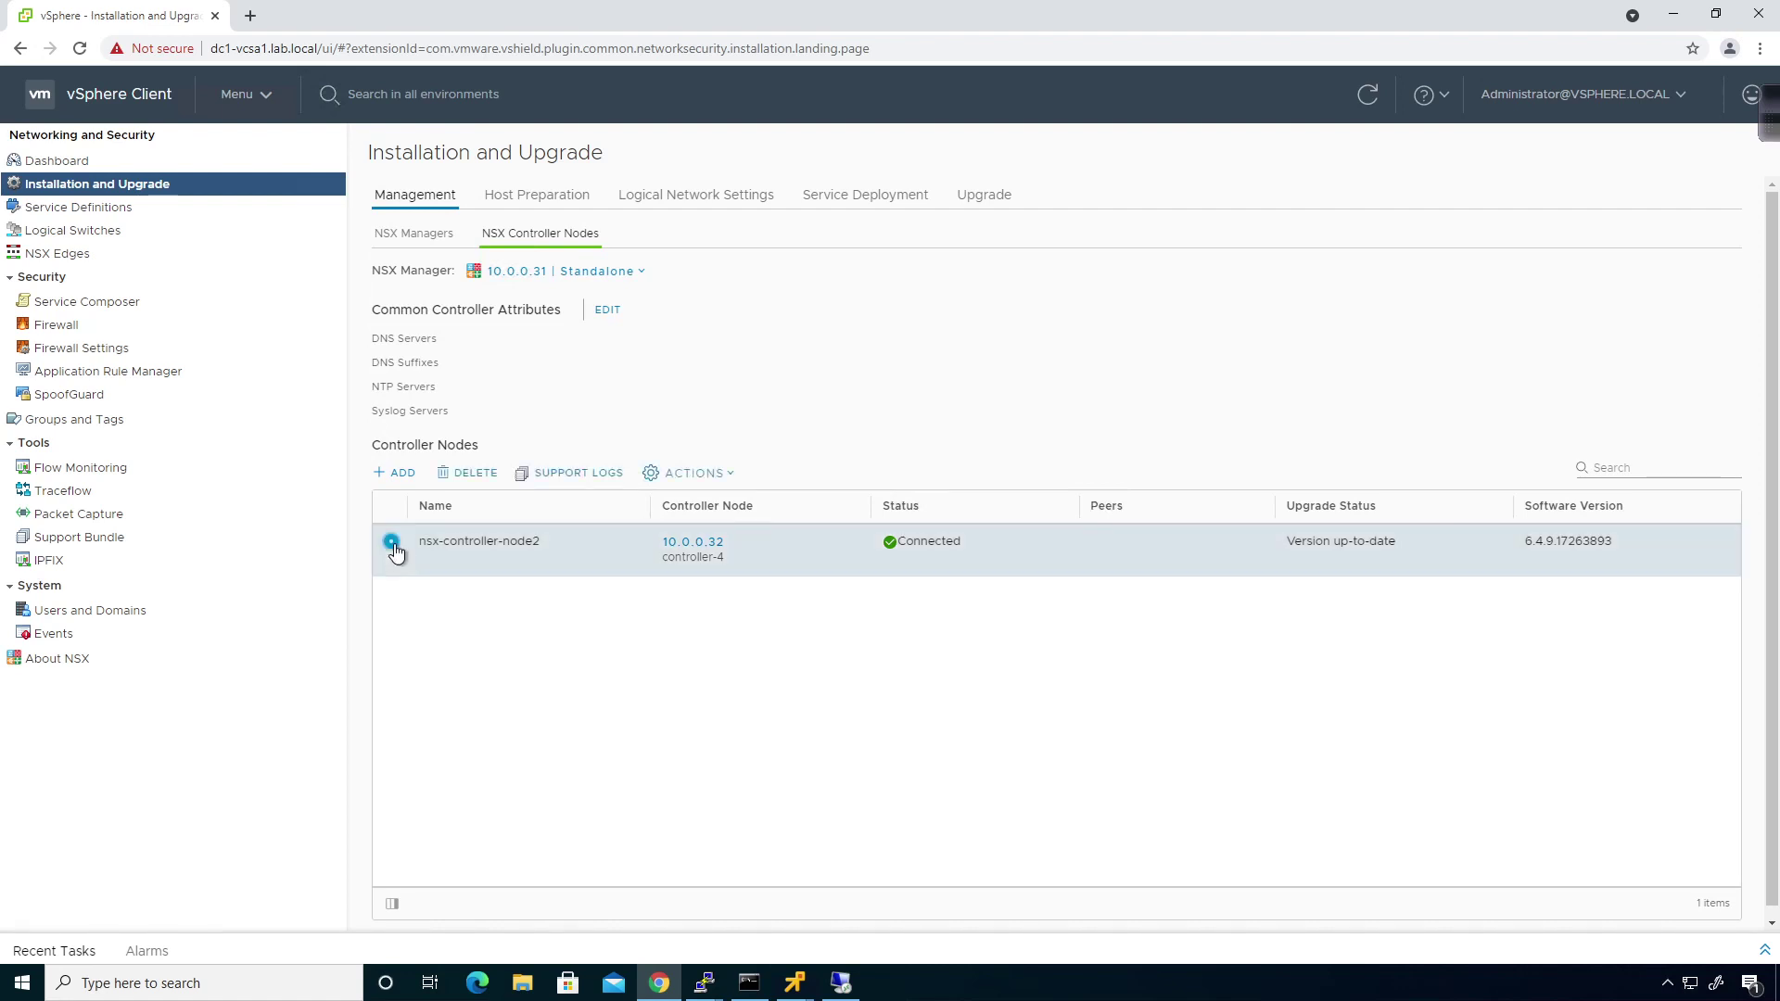
pyautogui.click(494, 480)
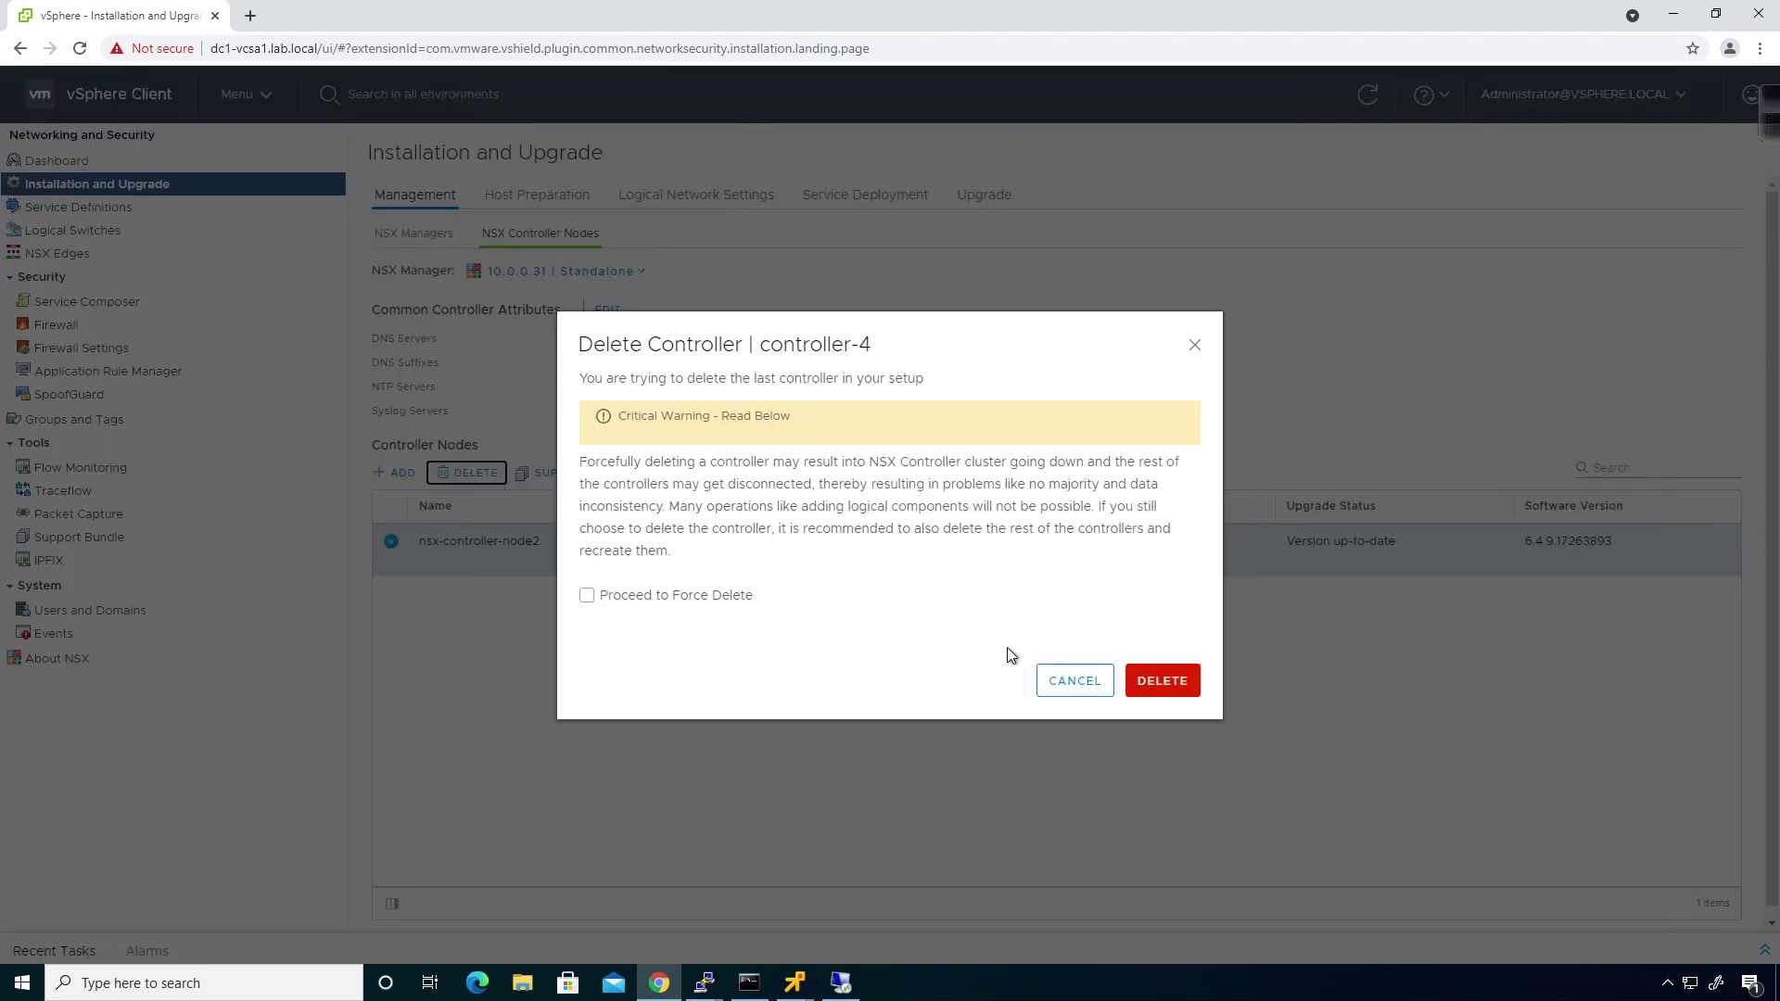
pyautogui.click(695, 596)
pyautogui.click(1161, 680)
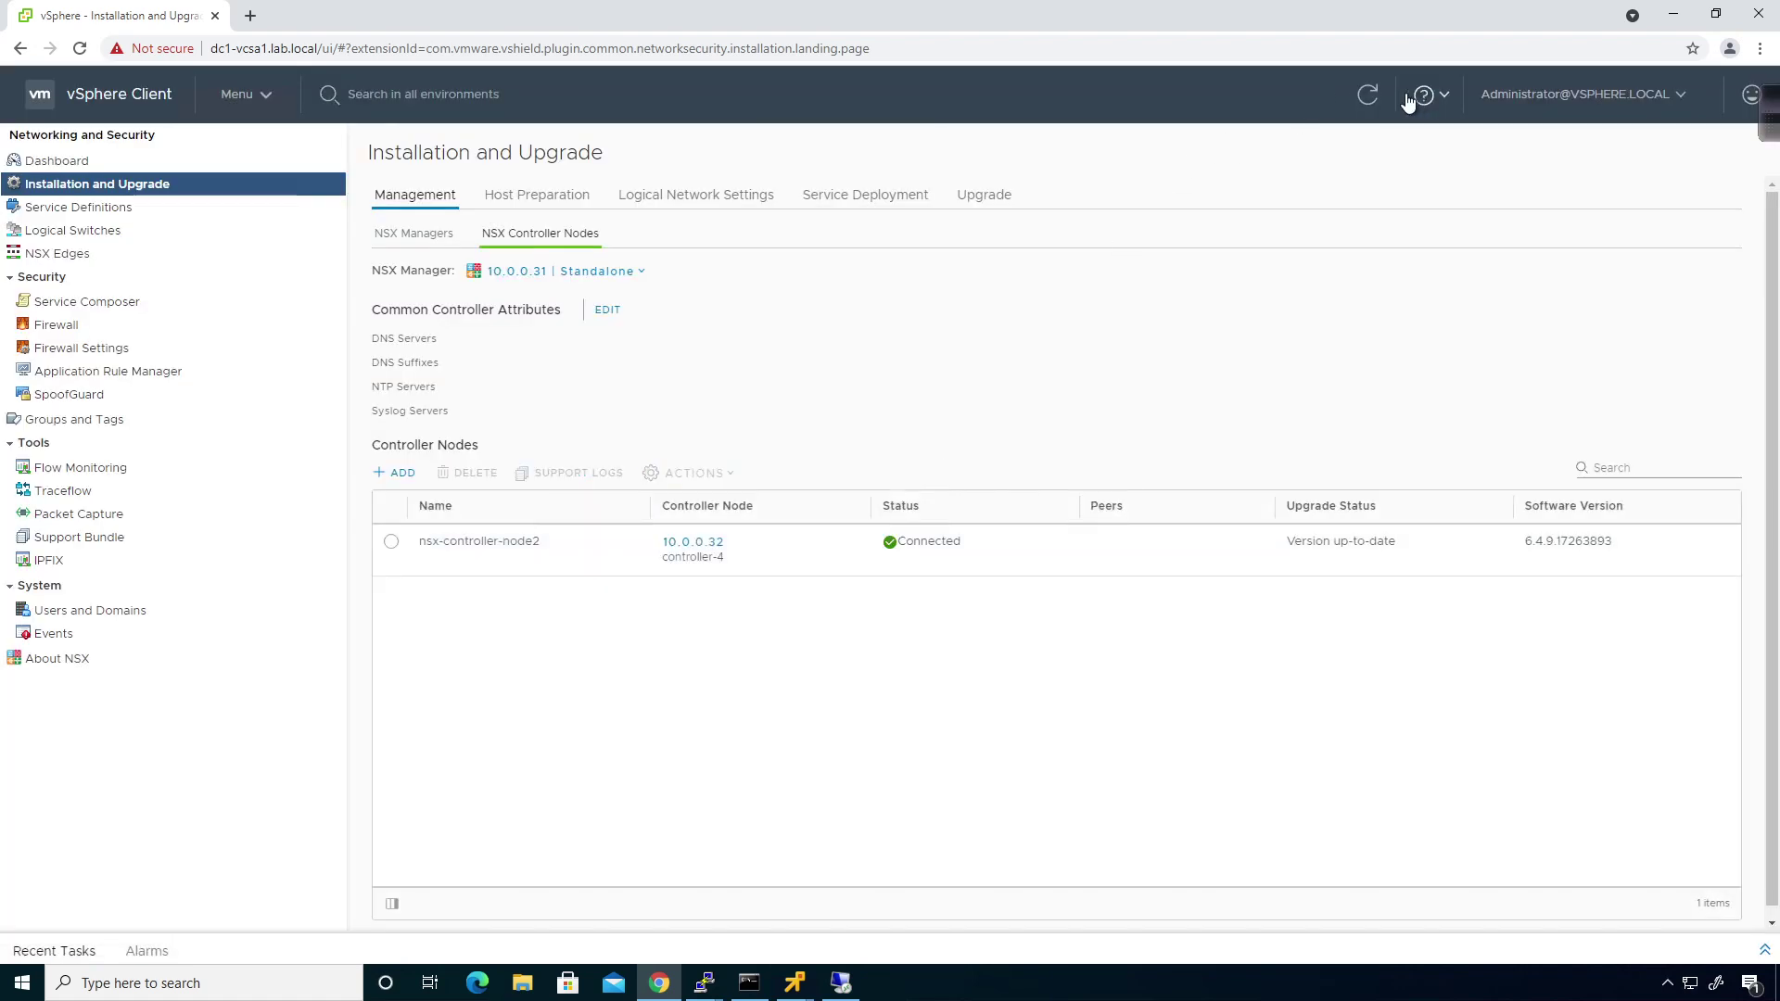
pyautogui.click(1369, 96)
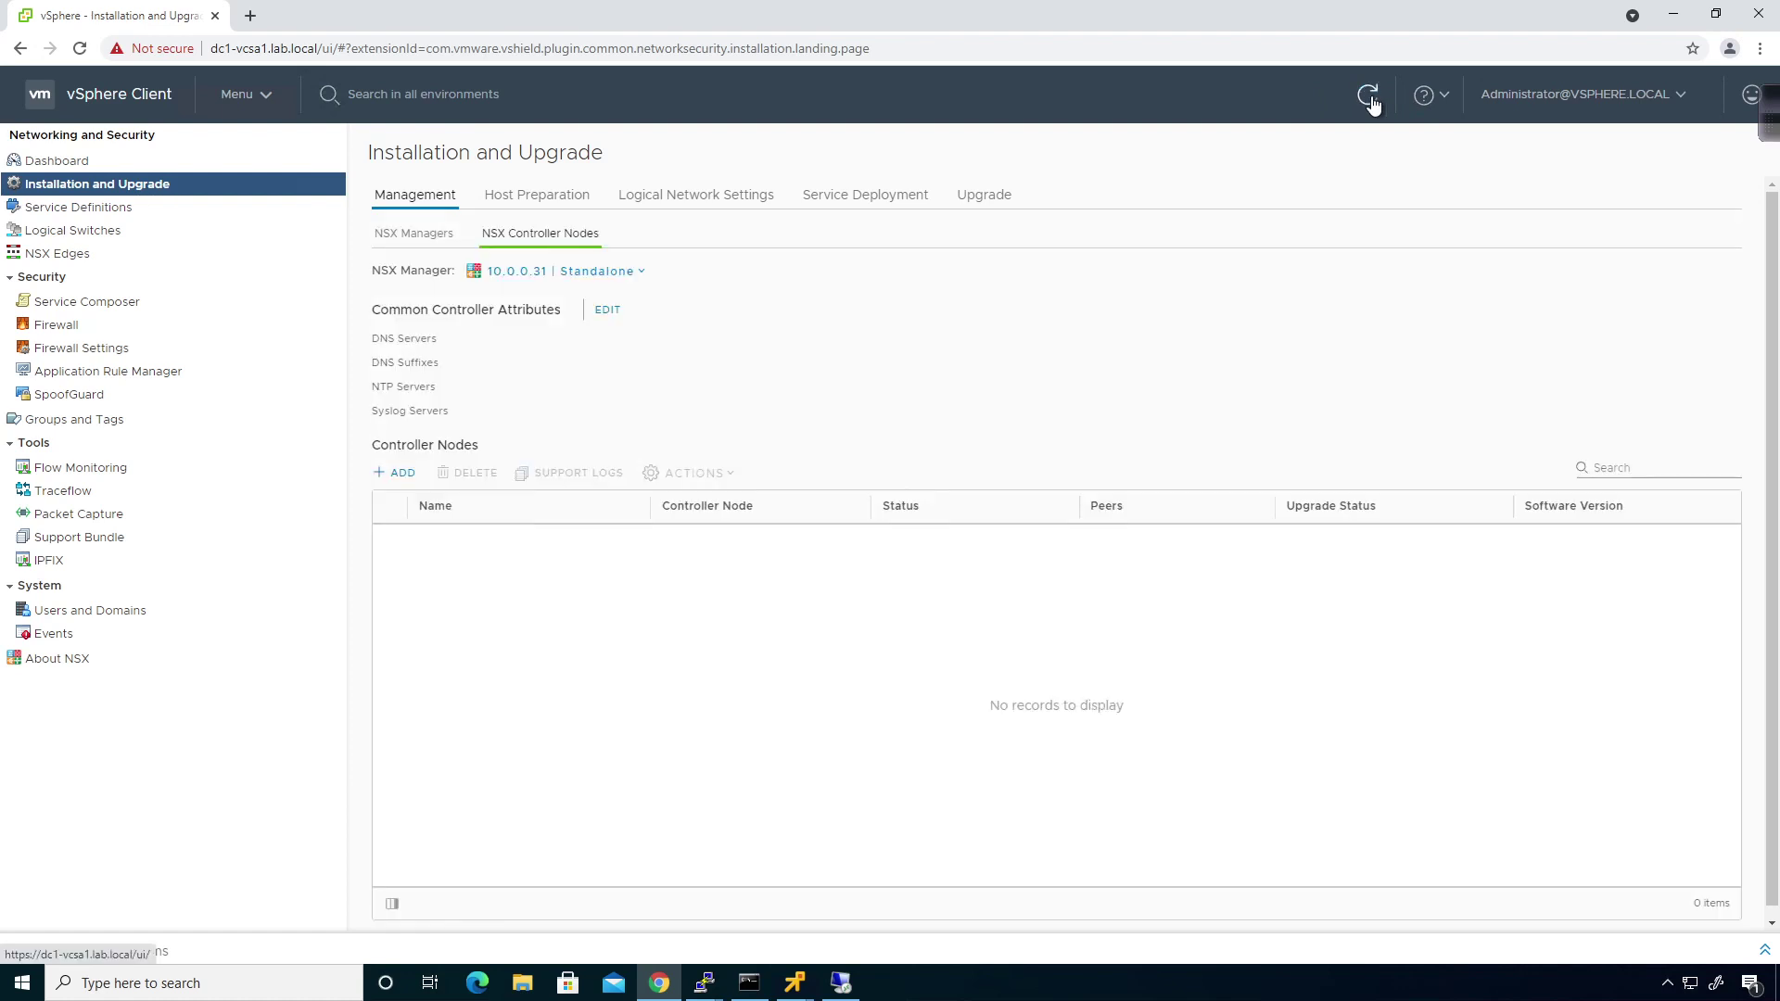
# Select dc1-nsxmgr1 and begin Add Secondary Manager with 10.0.0.31 chosen.
pyautogui.click(407, 239)
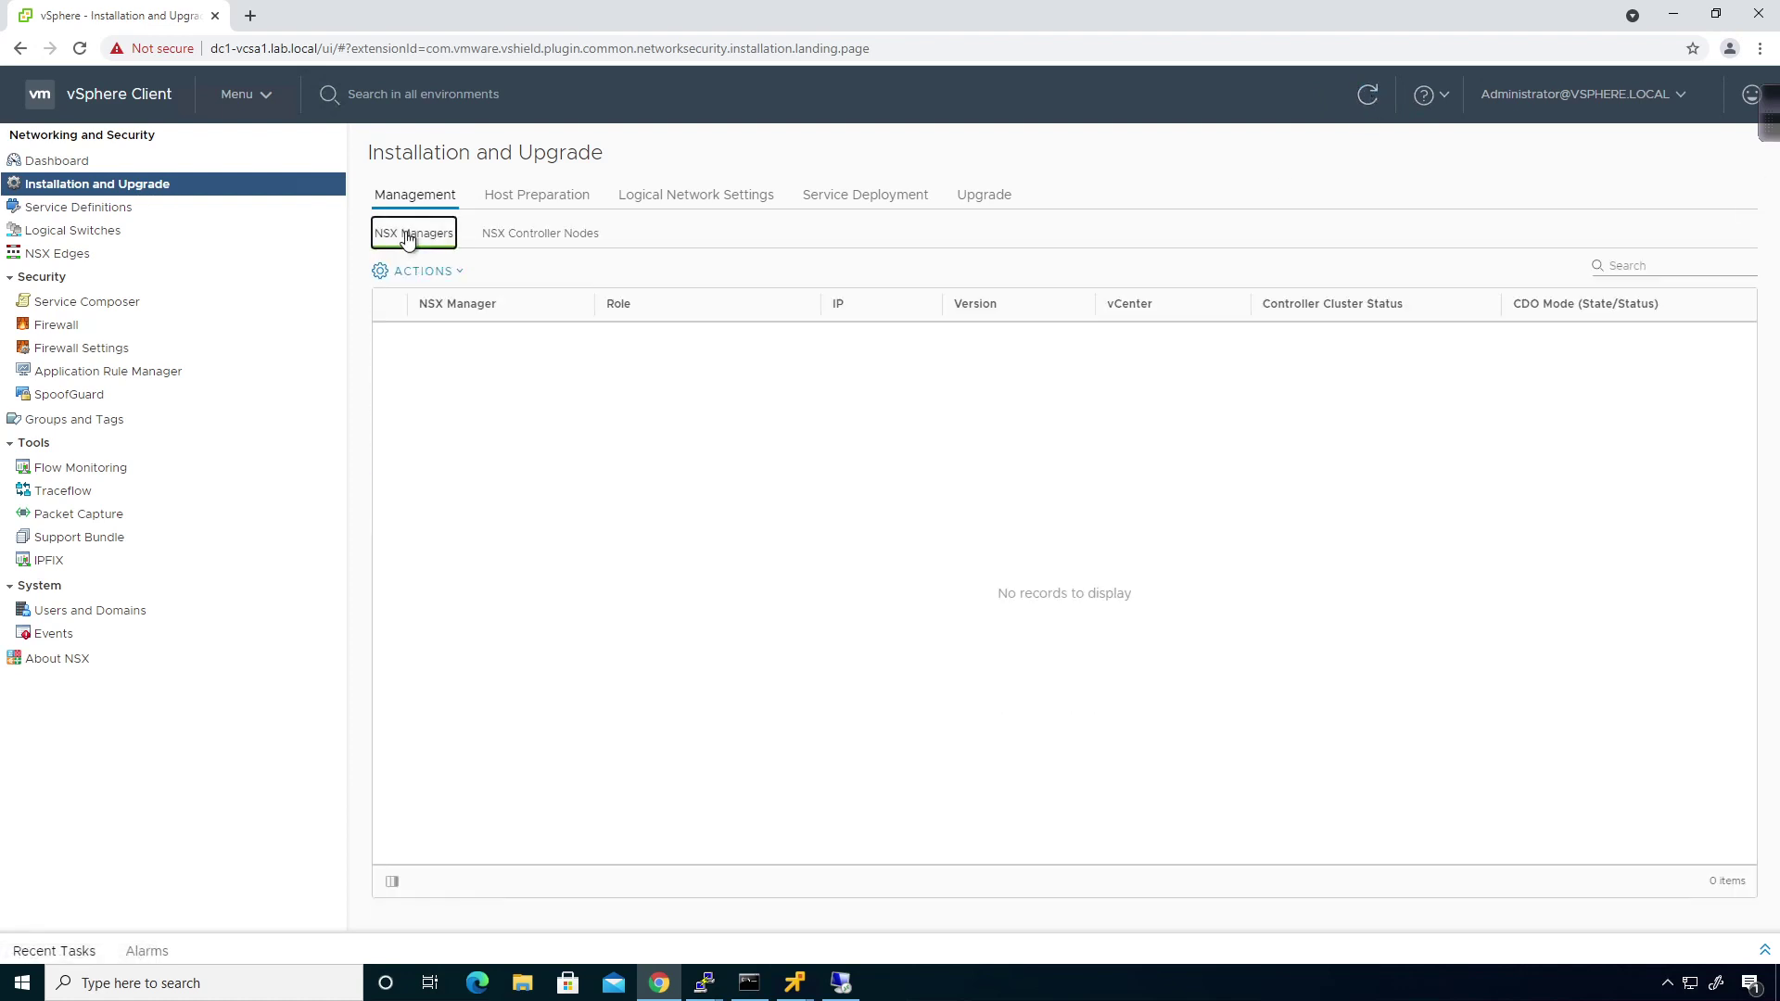
pyautogui.click(391, 341)
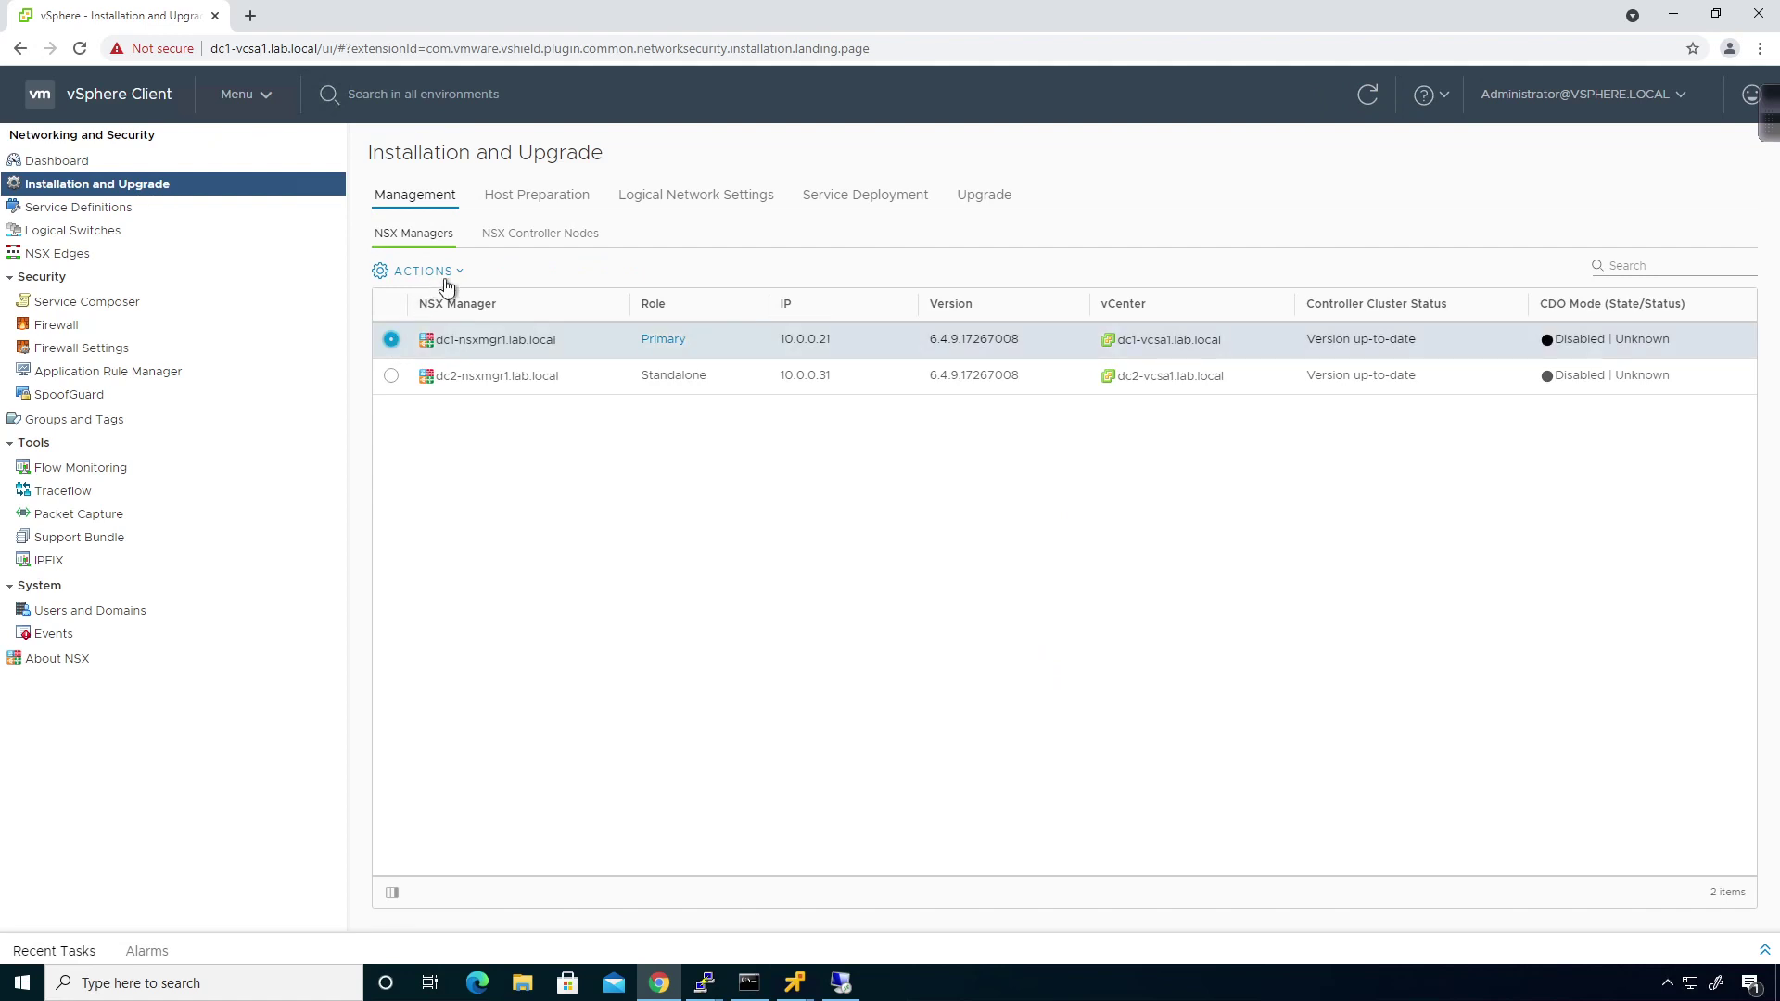
pyautogui.click(443, 271)
pyautogui.click(443, 343)
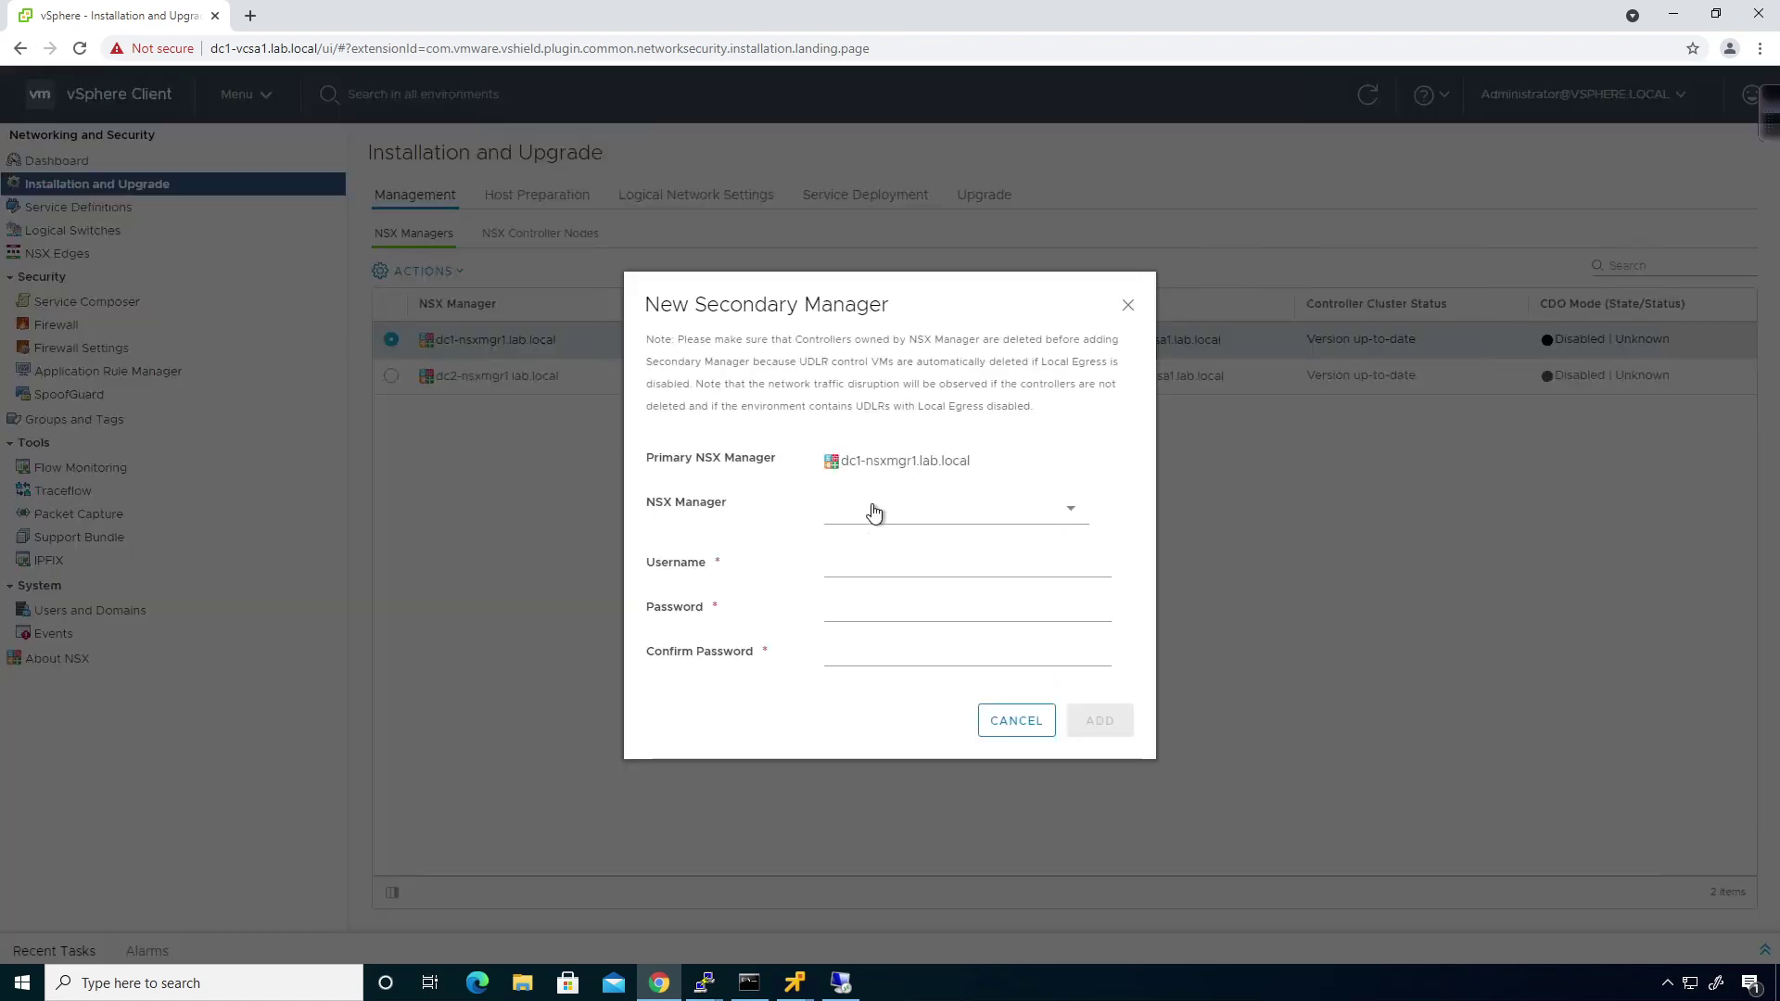
pyautogui.click(871, 510)
pyautogui.click(866, 539)
# Enter the administrator username and password twice, submit, and accept the dc2 manager's thumbprint.
pyautogui.click(862, 562)
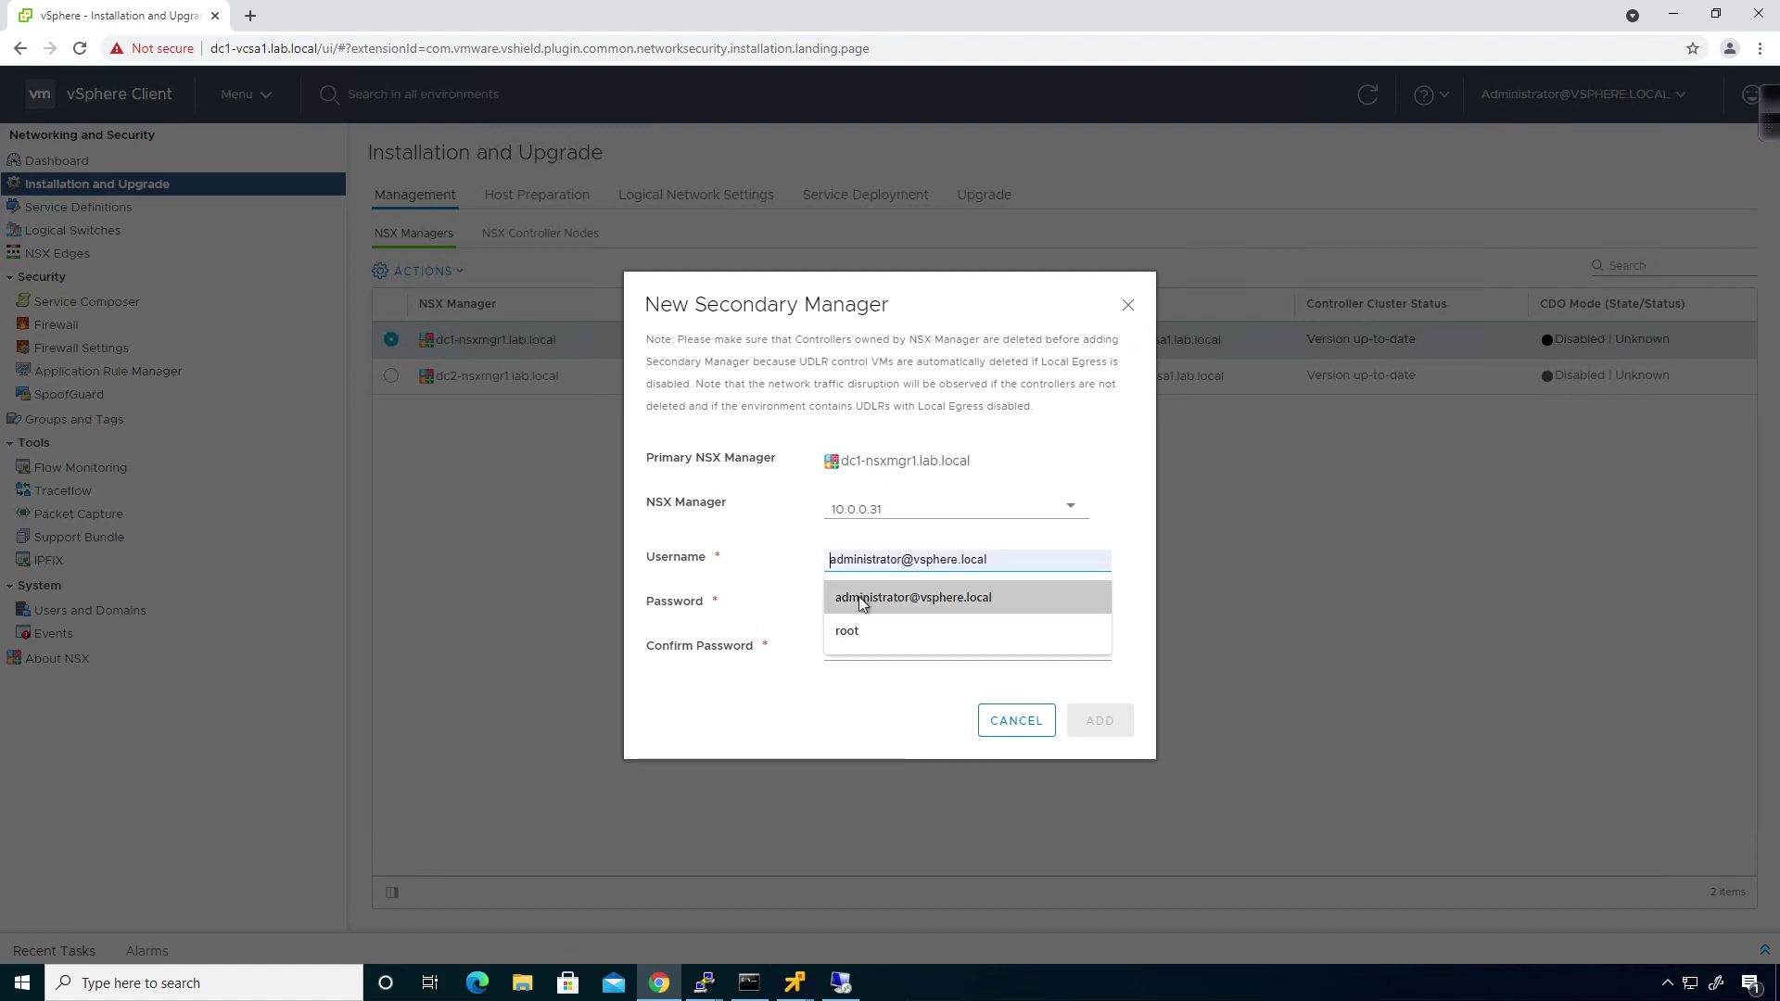
pyautogui.click(862, 603)
pyautogui.click(858, 606)
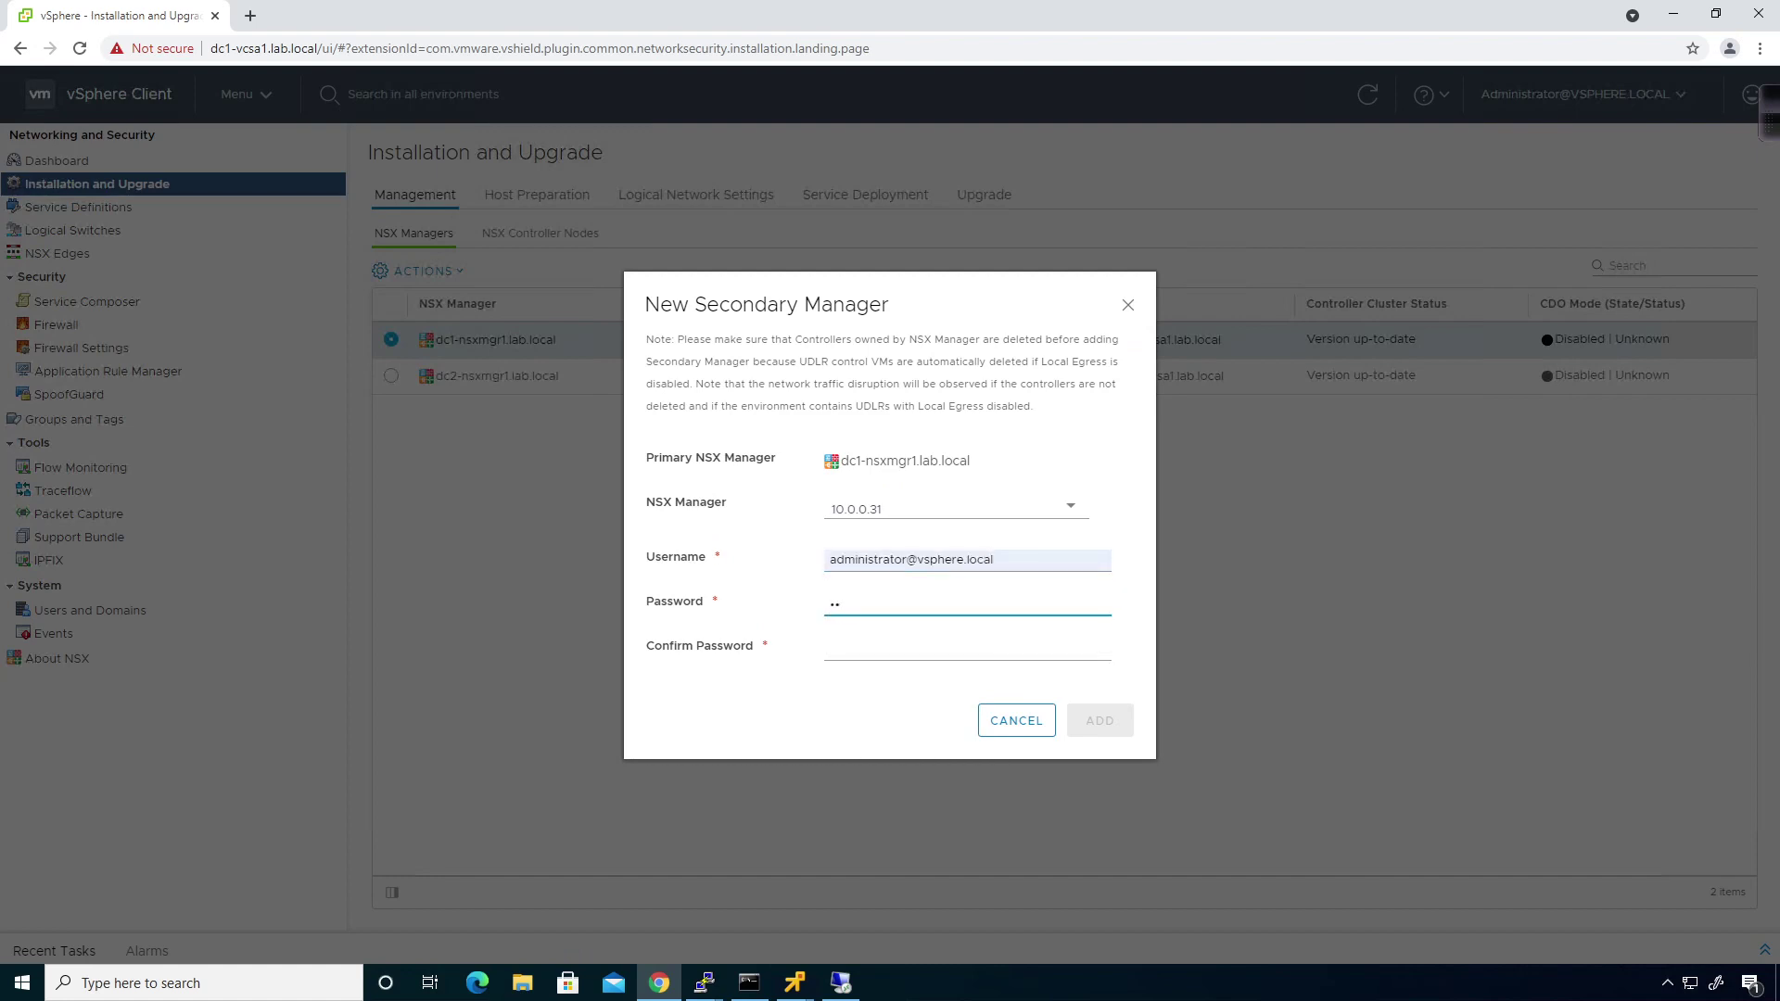
pyautogui.write('••••••••')
pyautogui.press('Tab')
pyautogui.write('•••••')
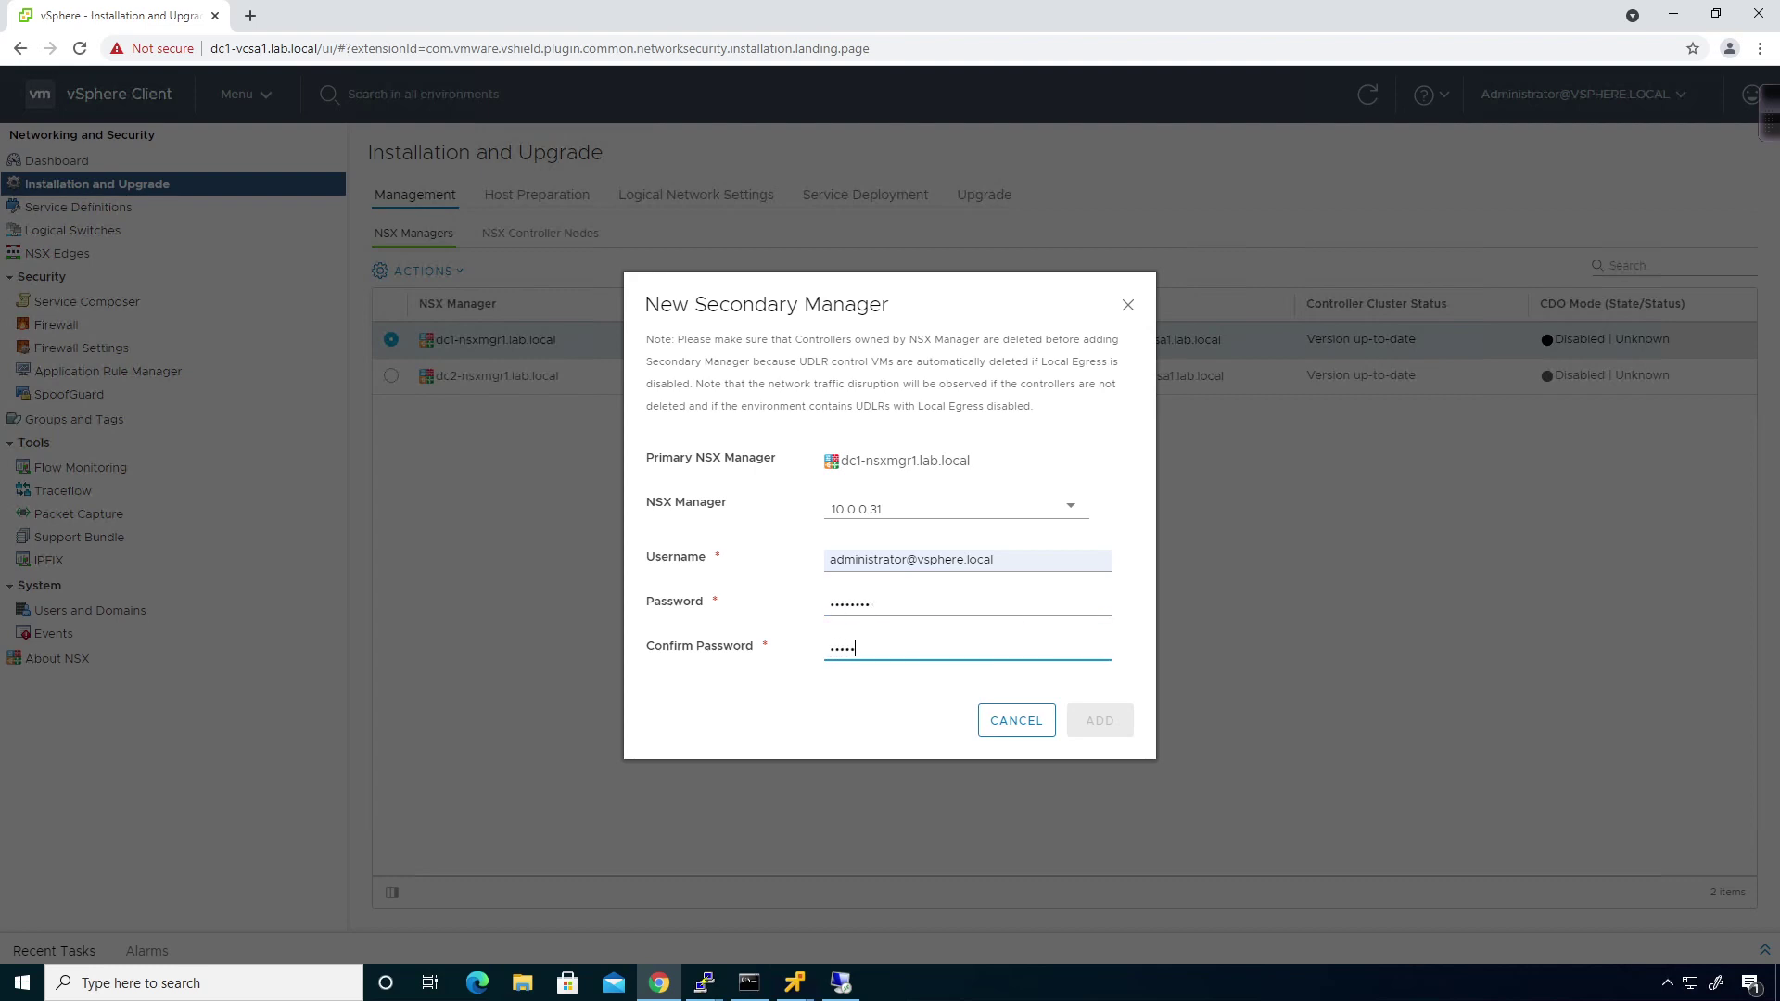
pyautogui.write('•••')
pyautogui.click(1094, 718)
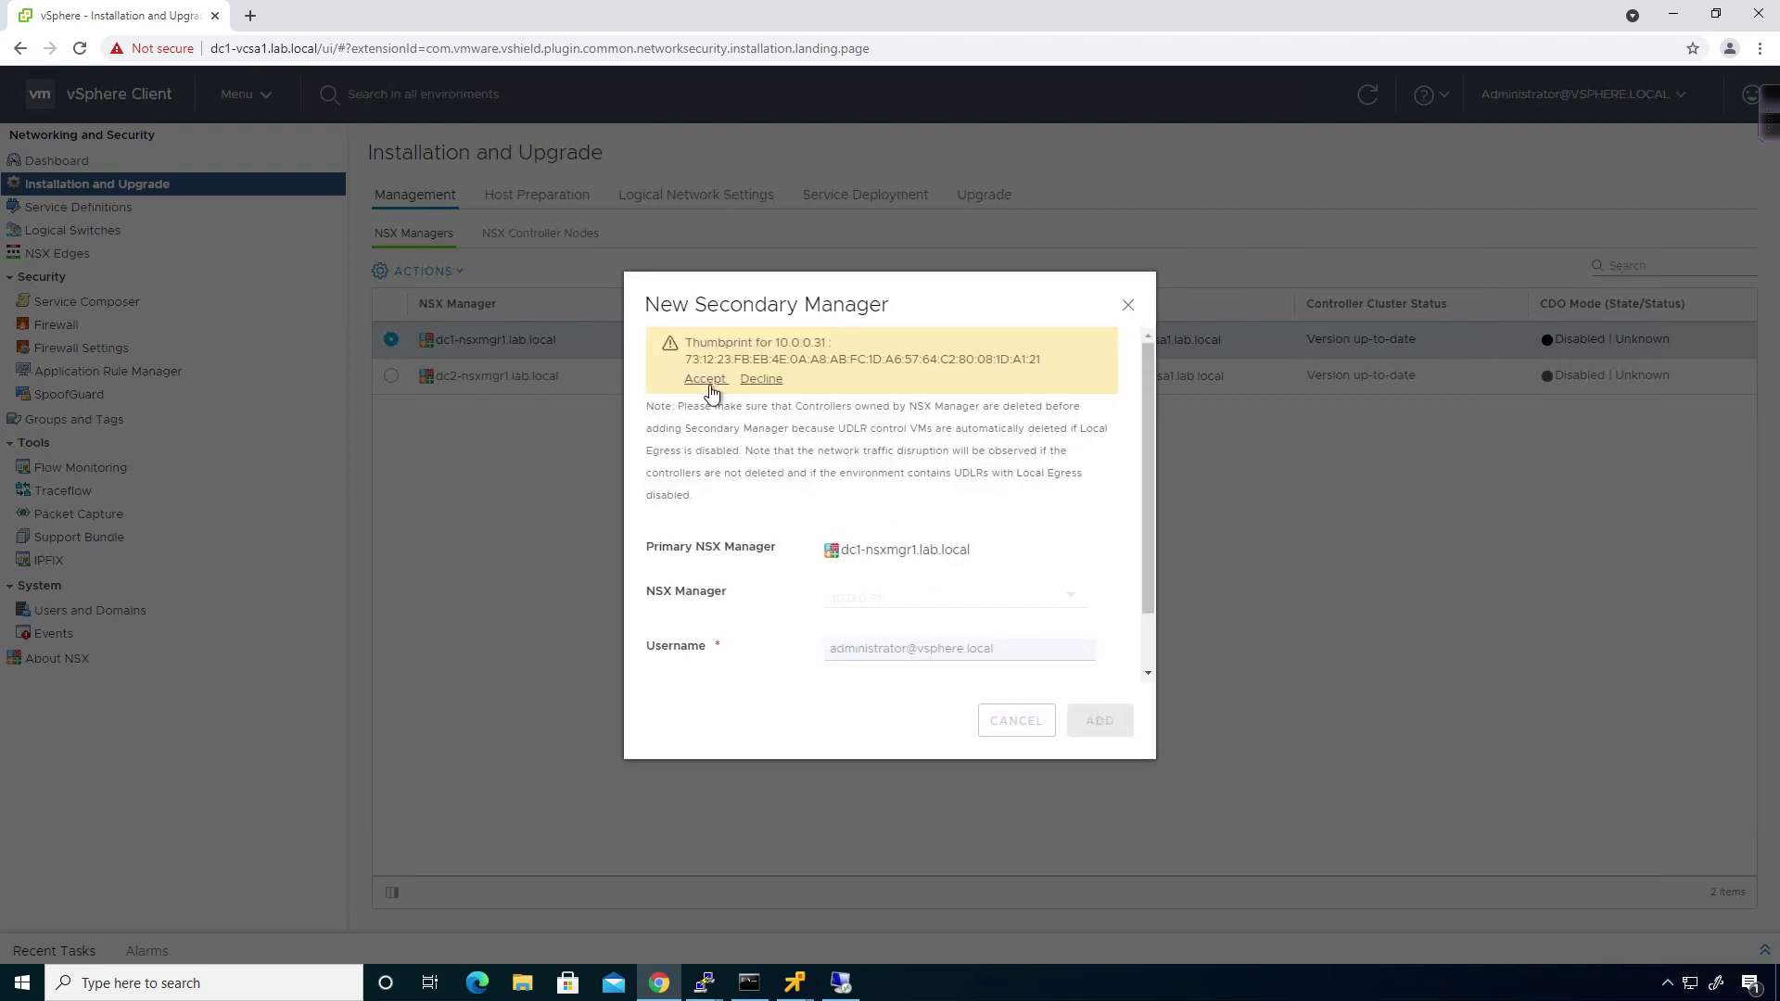
pyautogui.click(705, 379)
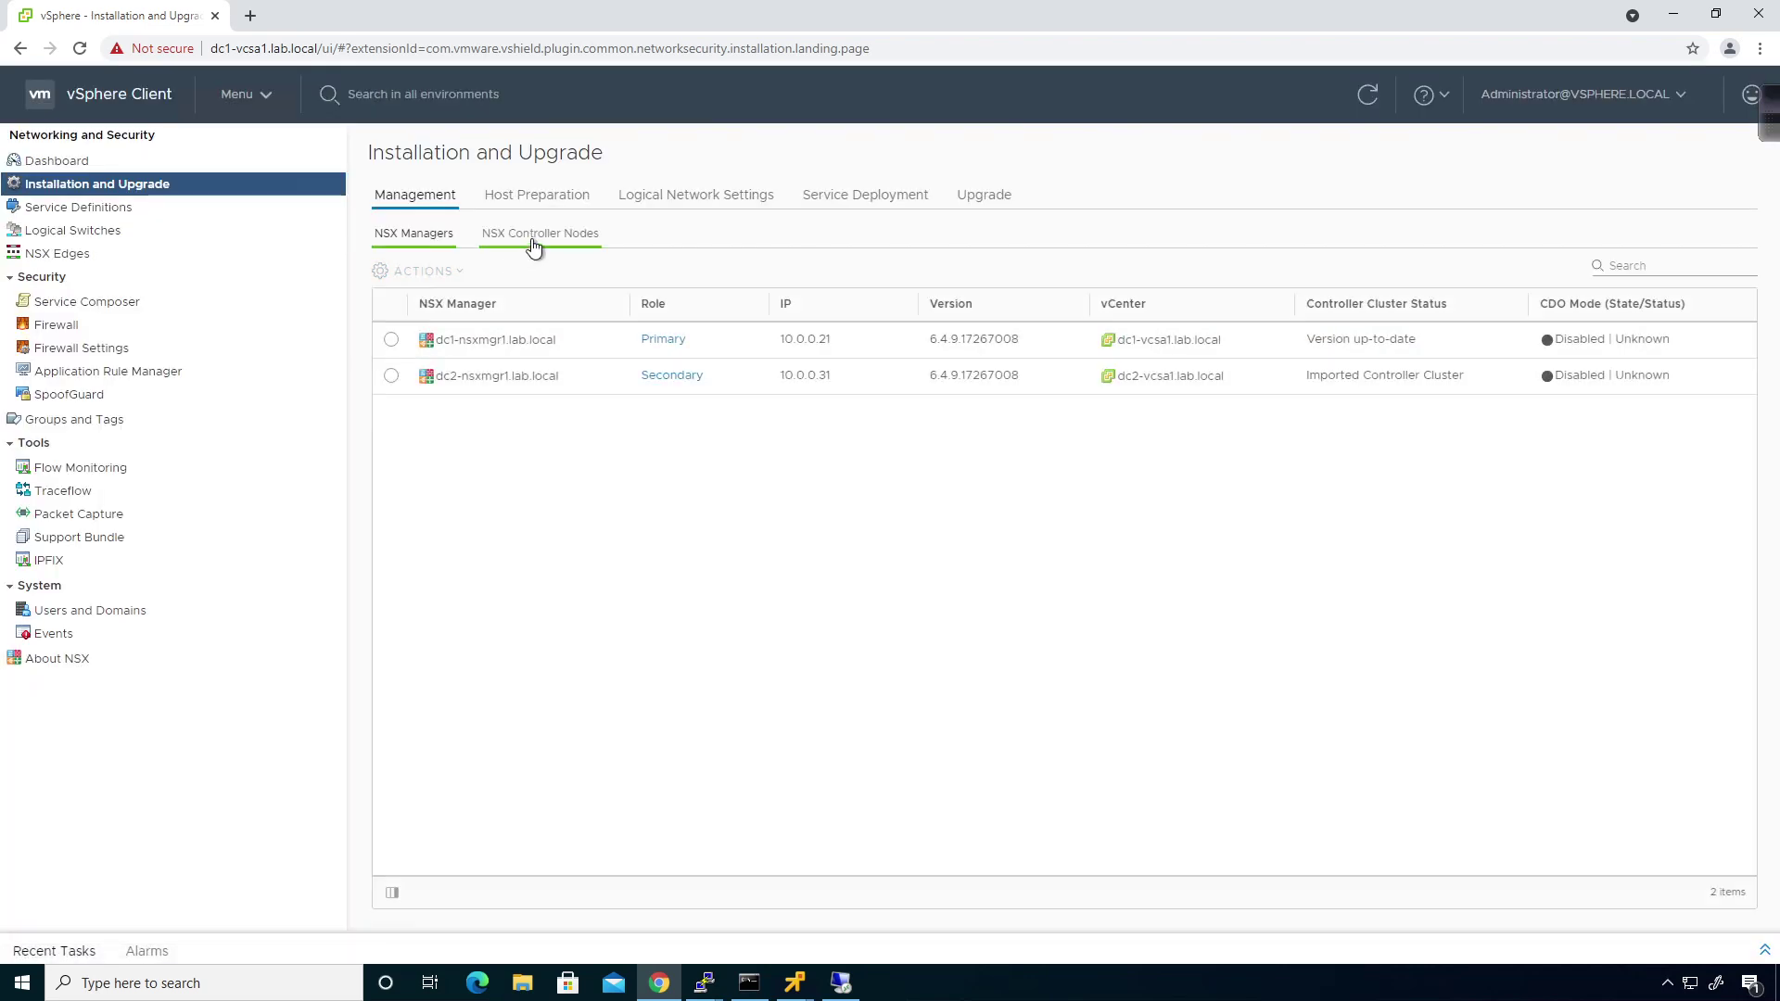
# In NSX Controller Nodes, compare Primary and Secondary manager views of controller 10.0.0.22.
pyautogui.click(534, 243)
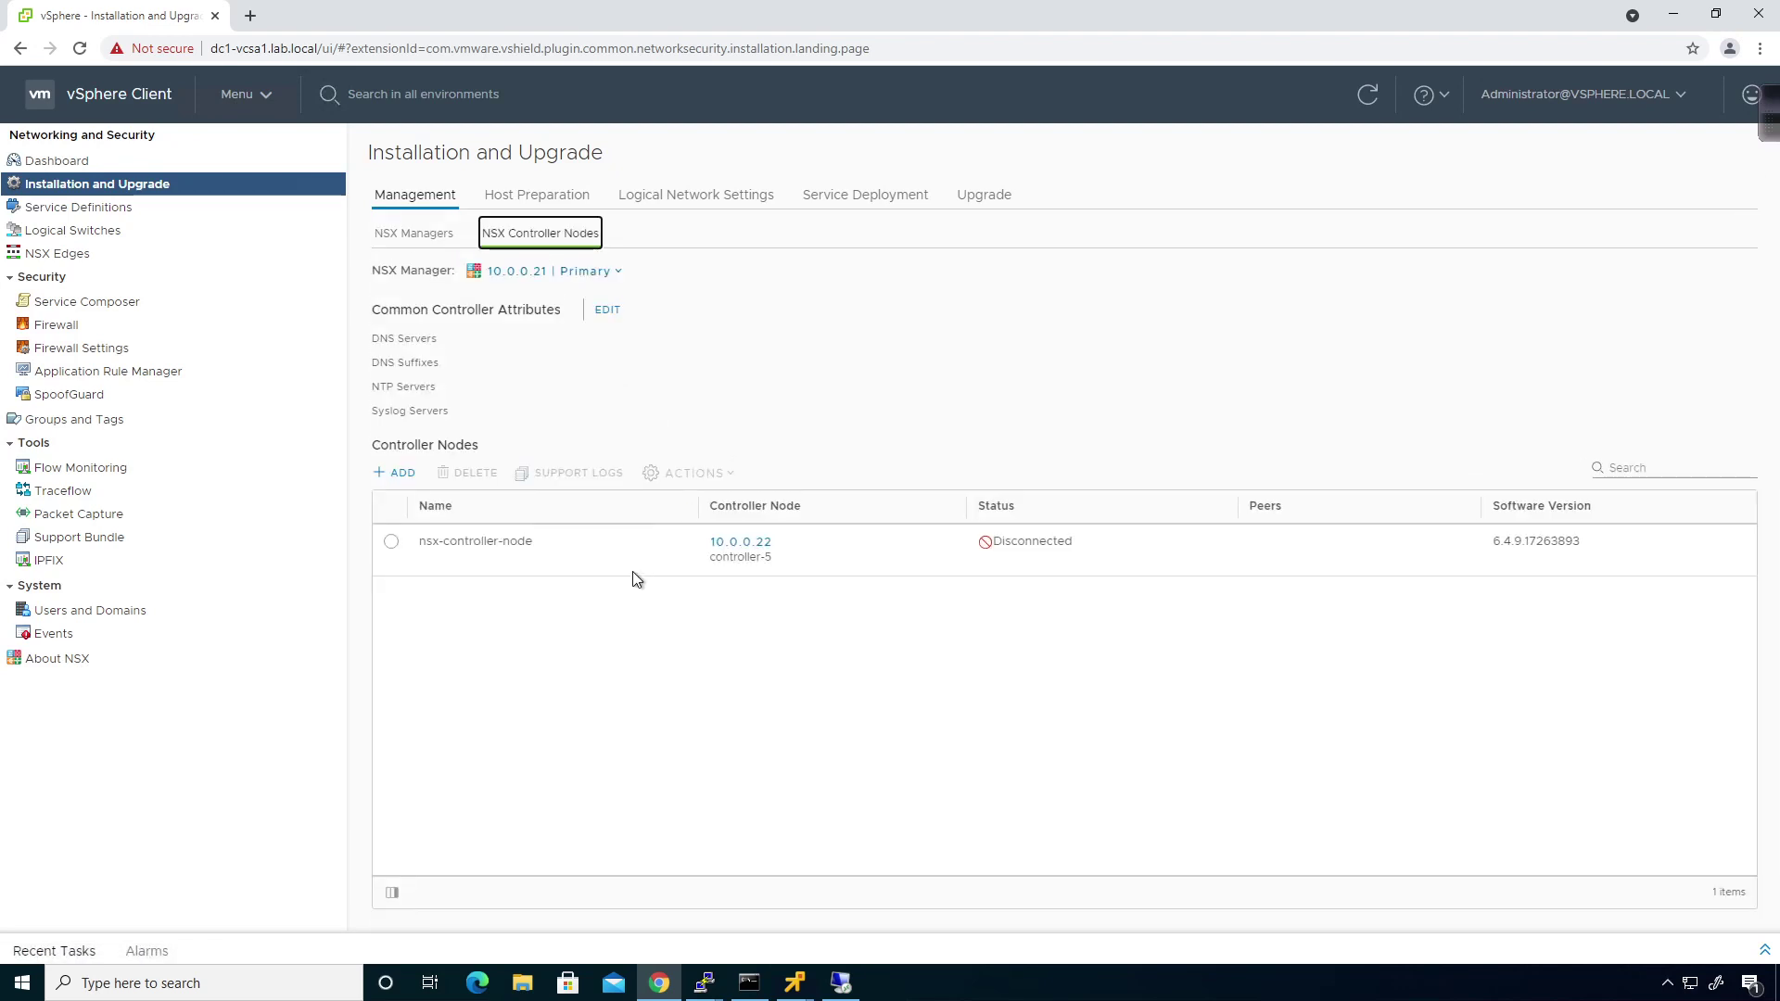
pyautogui.click(584, 272)
pyautogui.click(582, 345)
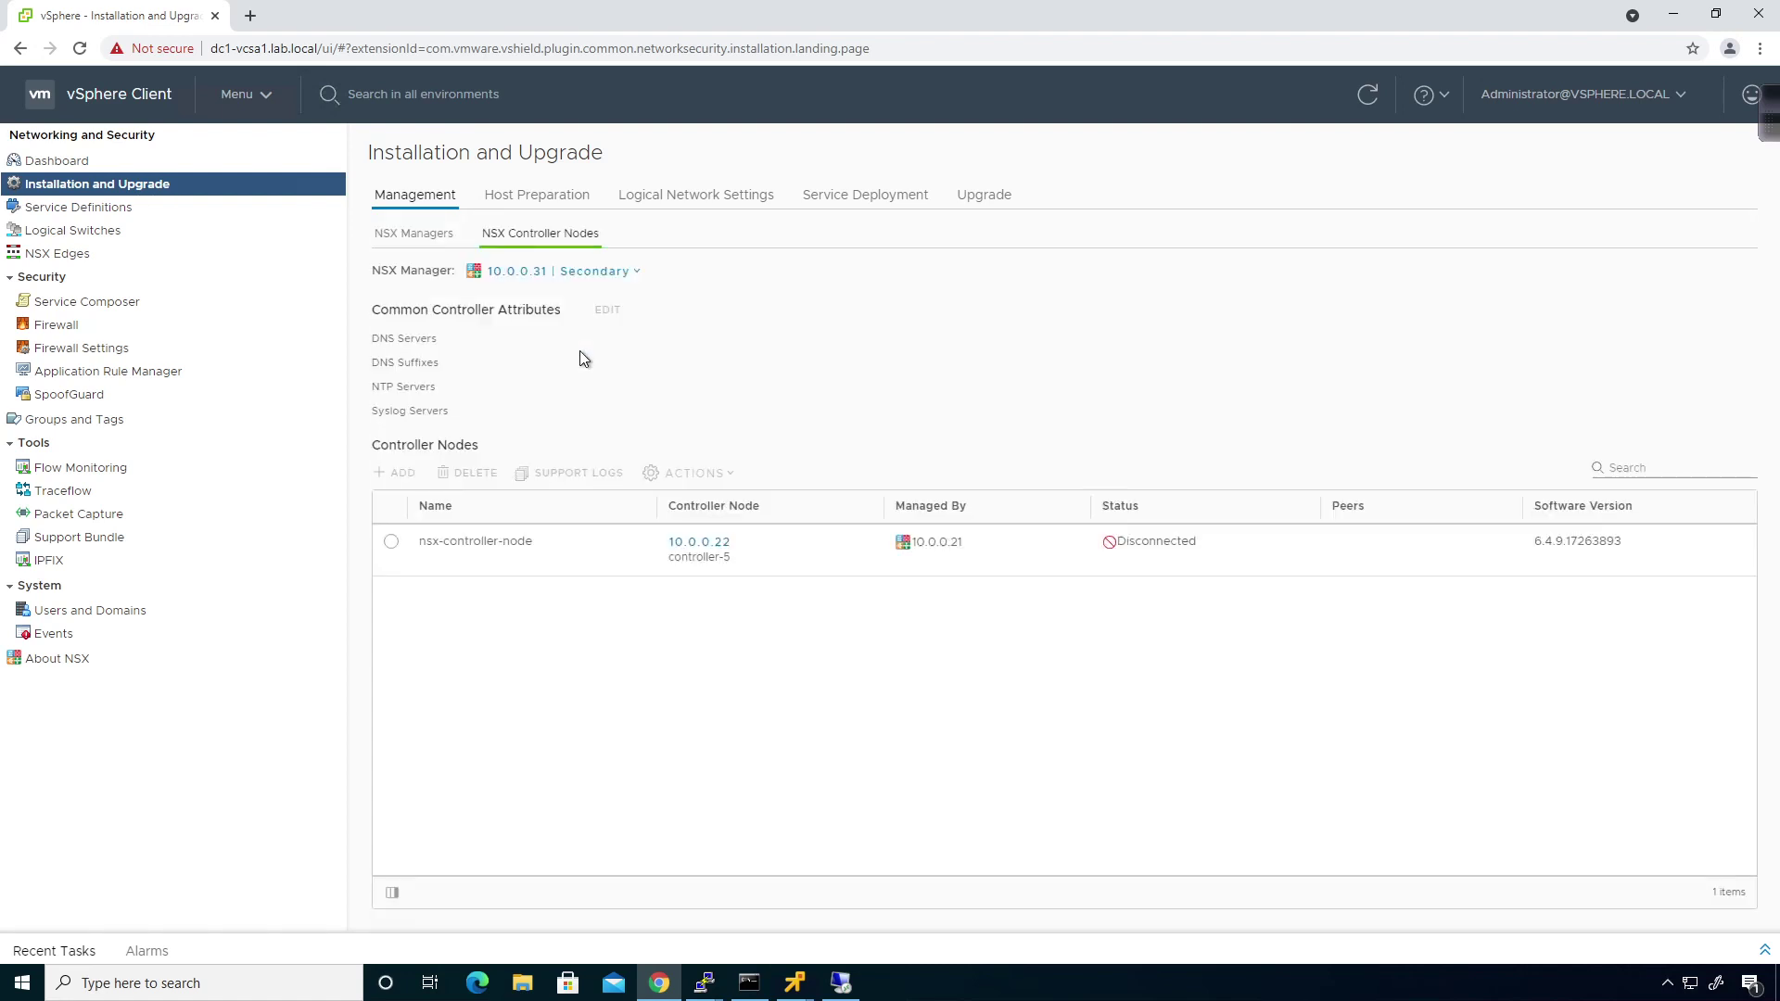
pyautogui.click(584, 272)
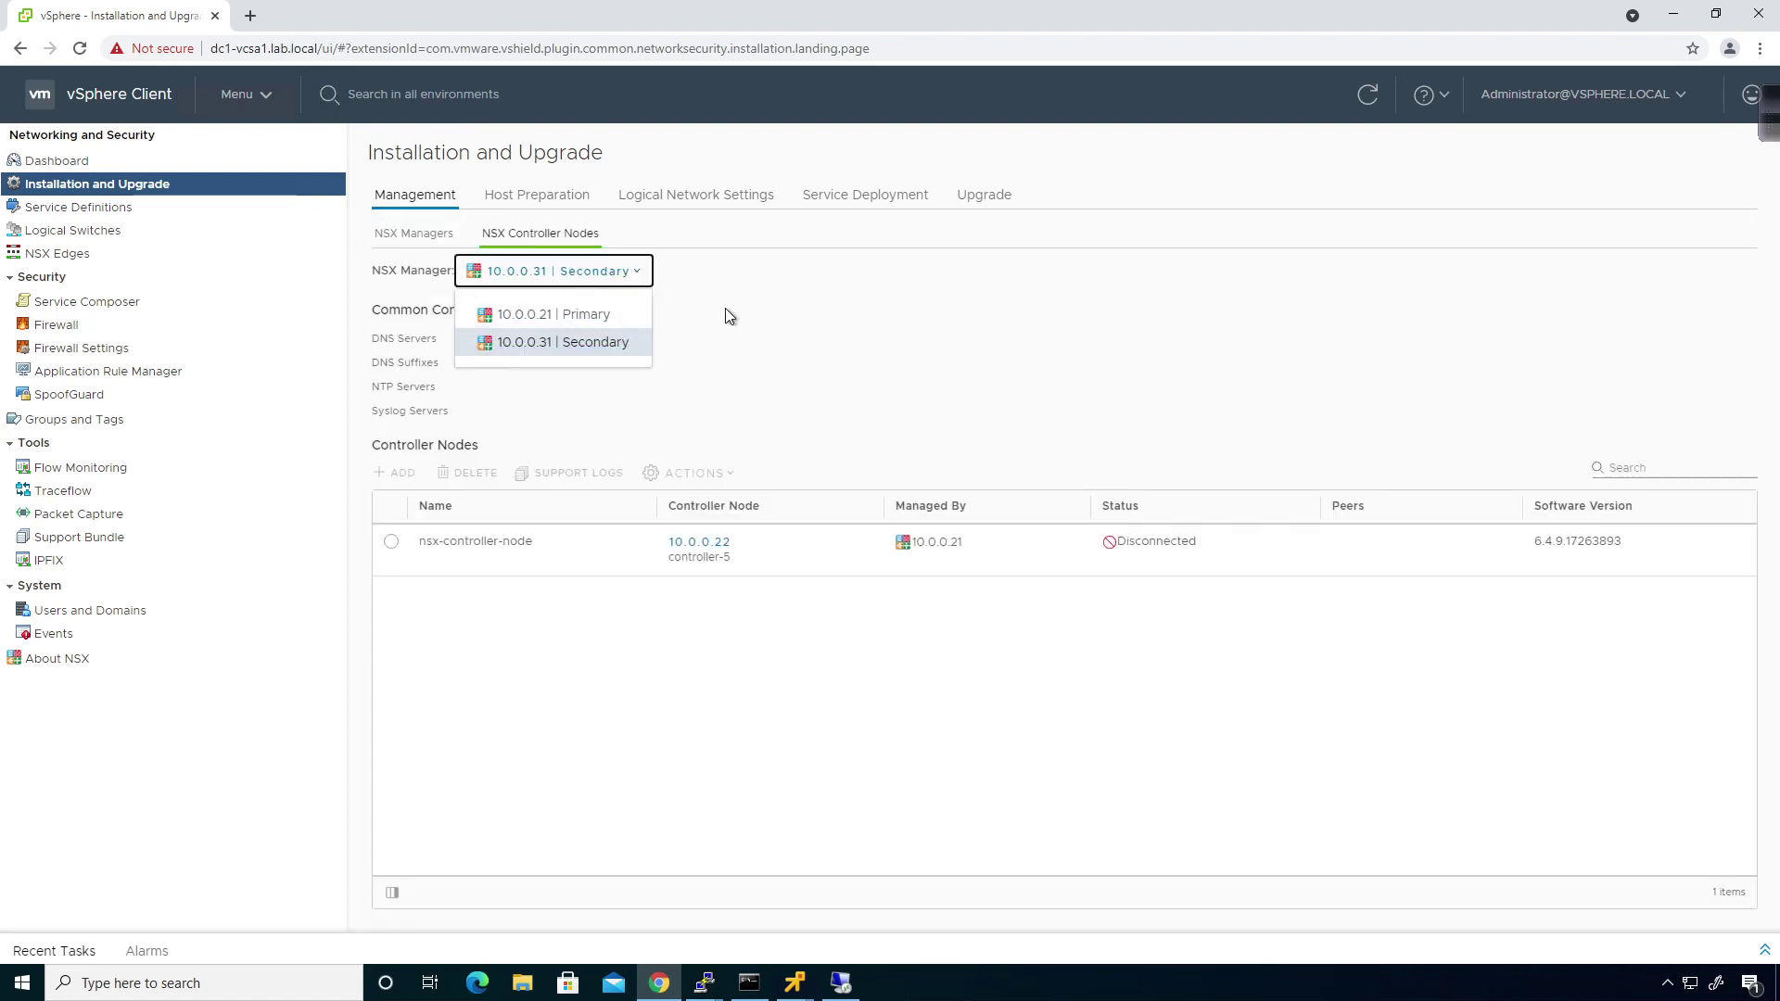
pyautogui.click(586, 315)
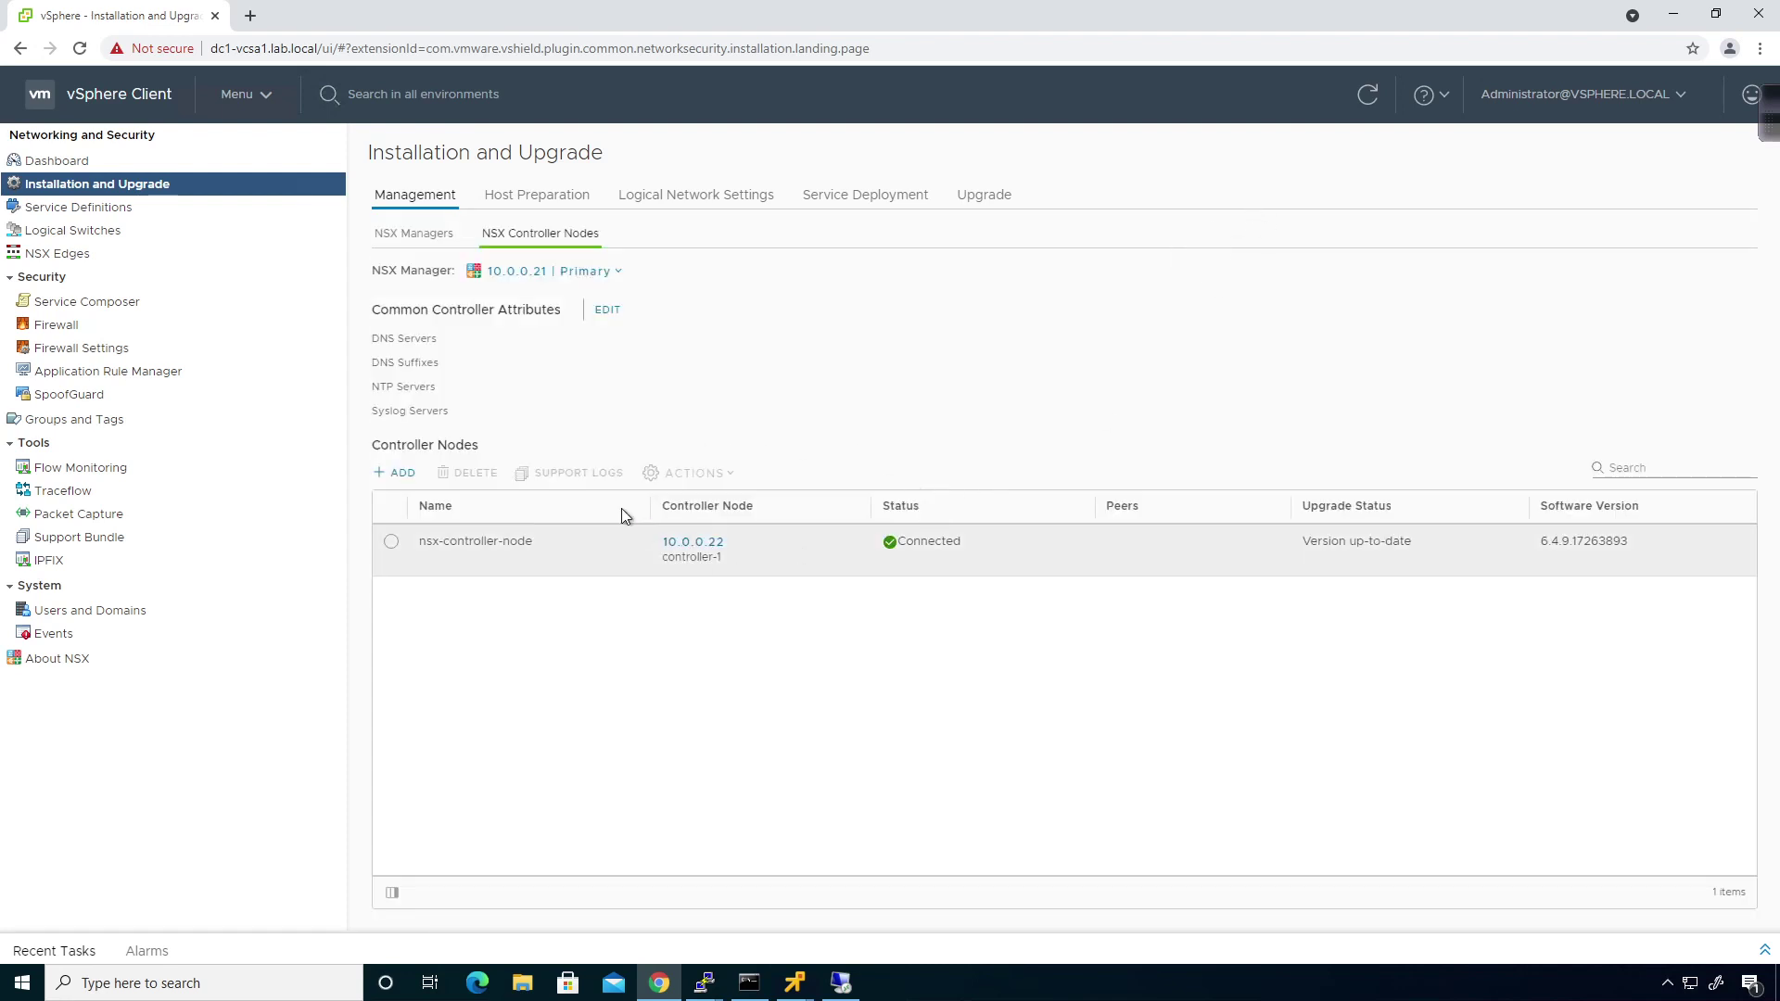
pyautogui.click(584, 277)
pyautogui.click(577, 339)
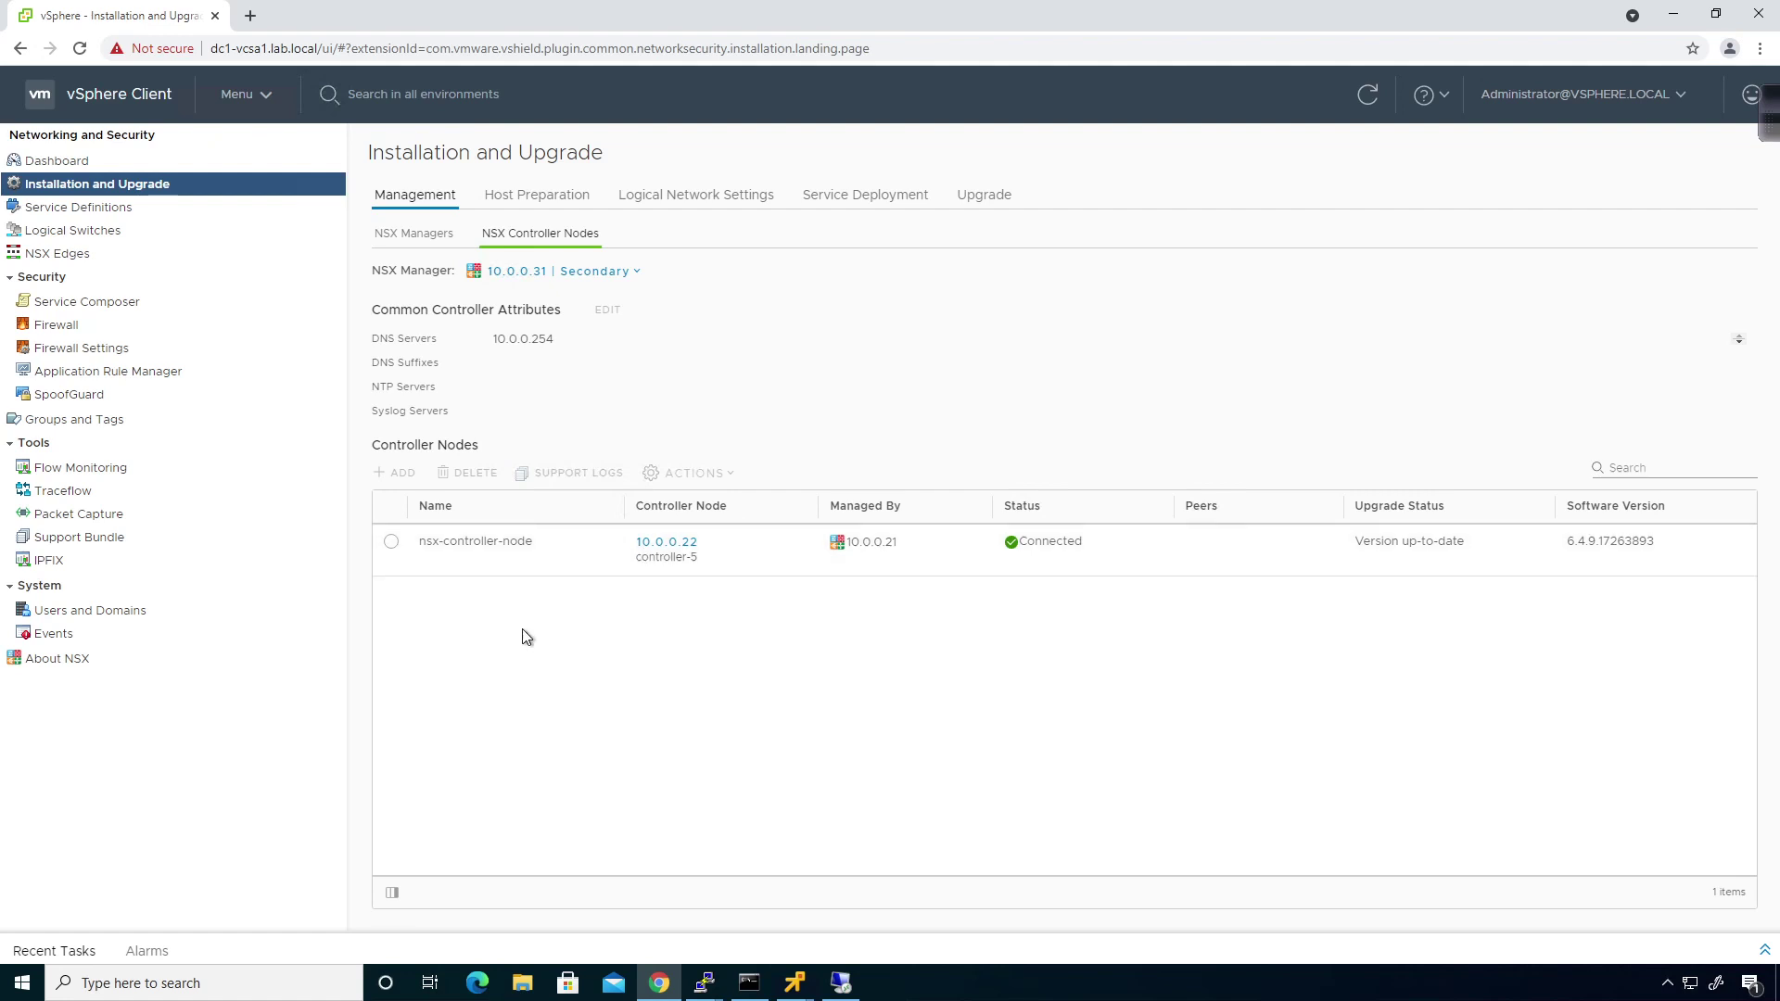
# Check 10.0.0.31 is listed as Secondary, then recheck controller 10.0.0.22 from both managers' views.
pyautogui.click(394, 243)
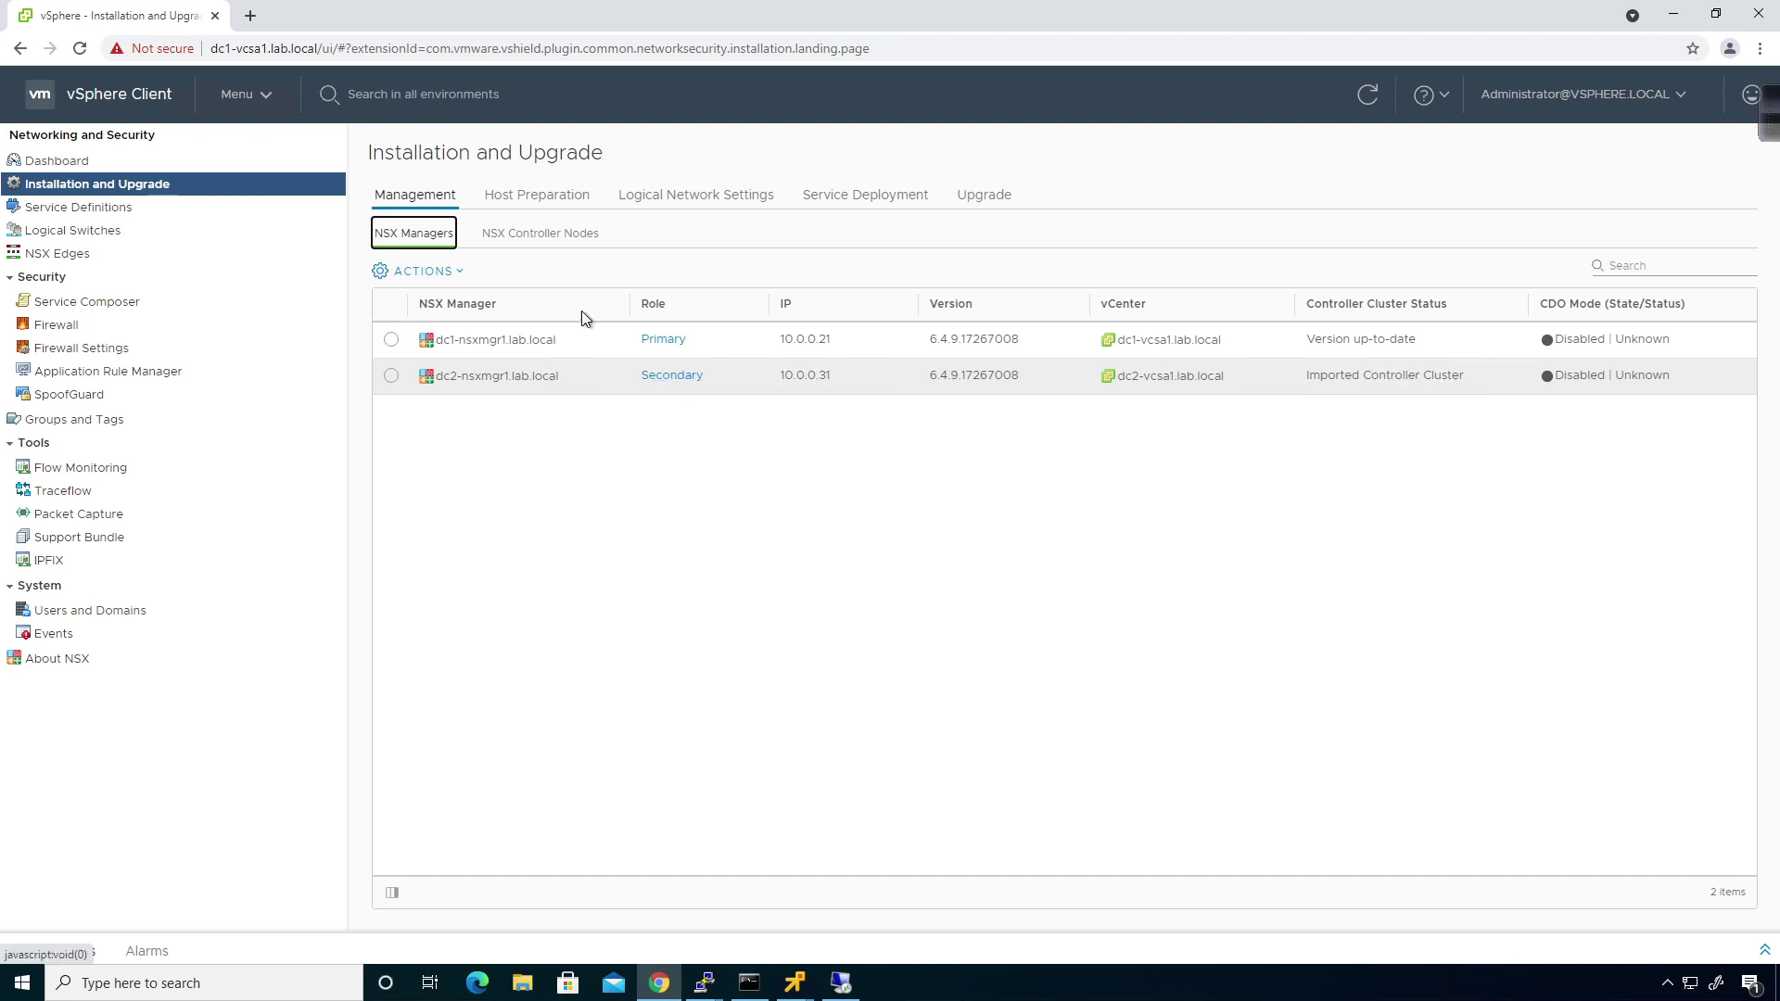
pyautogui.click(578, 239)
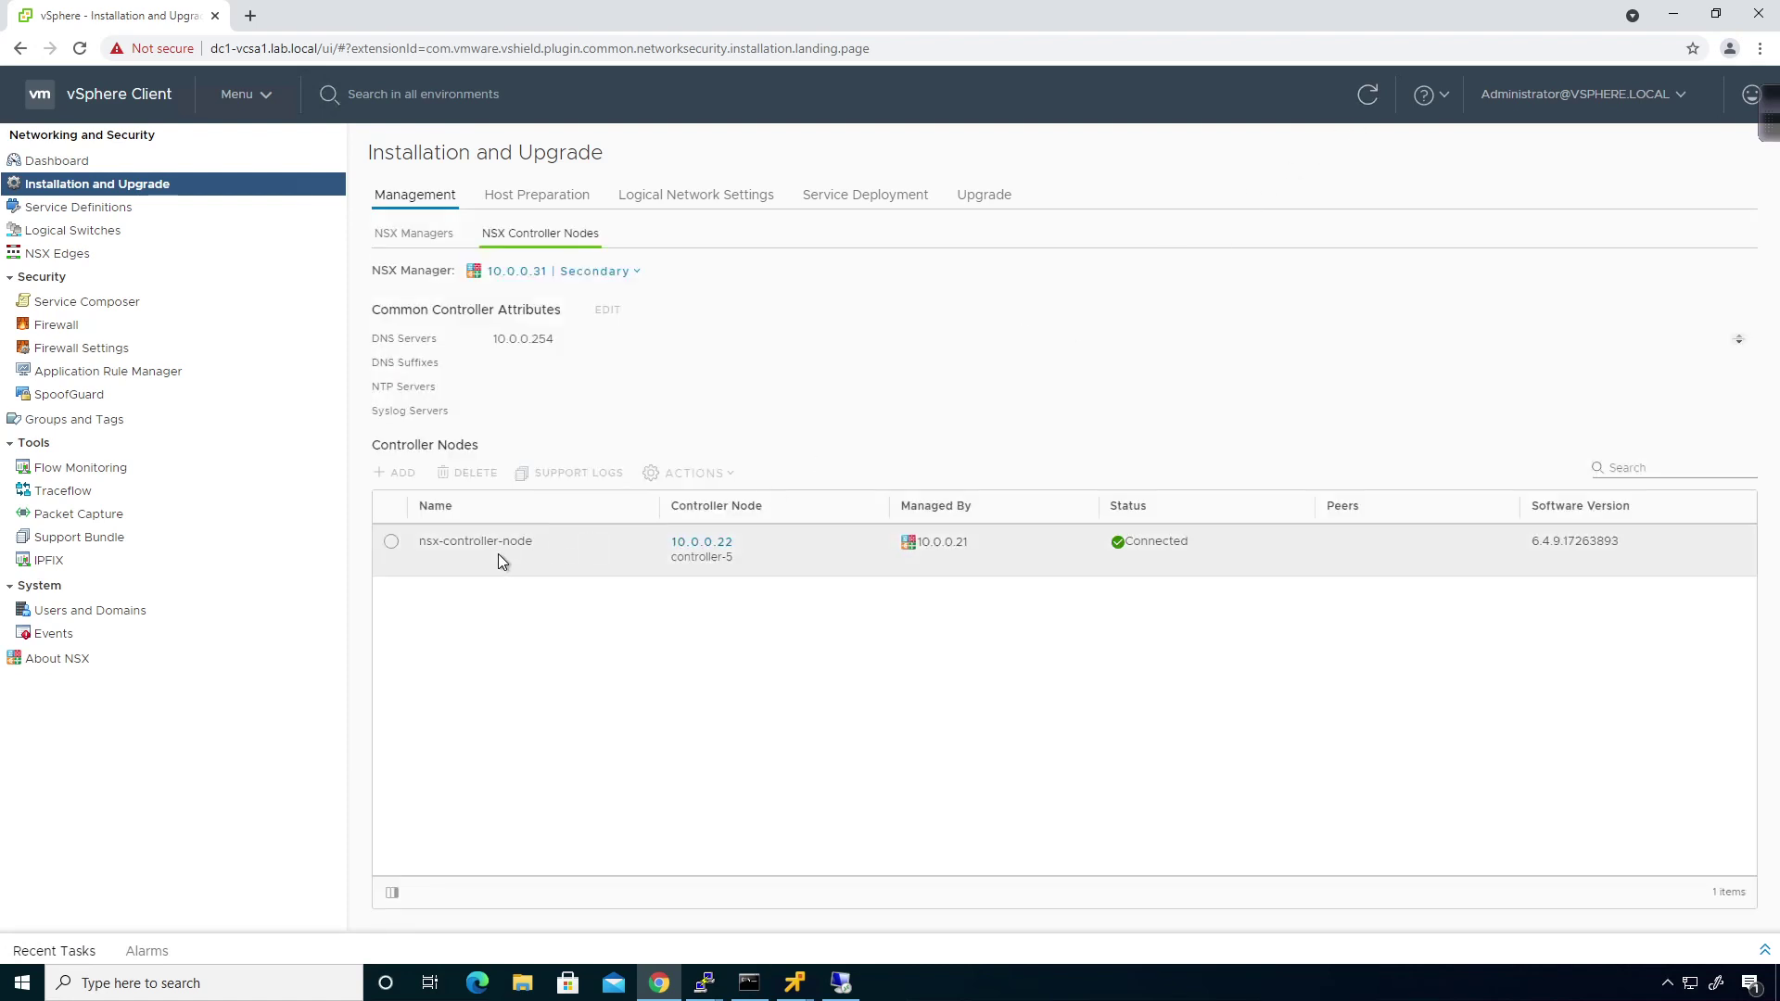
pyautogui.click(590, 271)
pyautogui.click(582, 314)
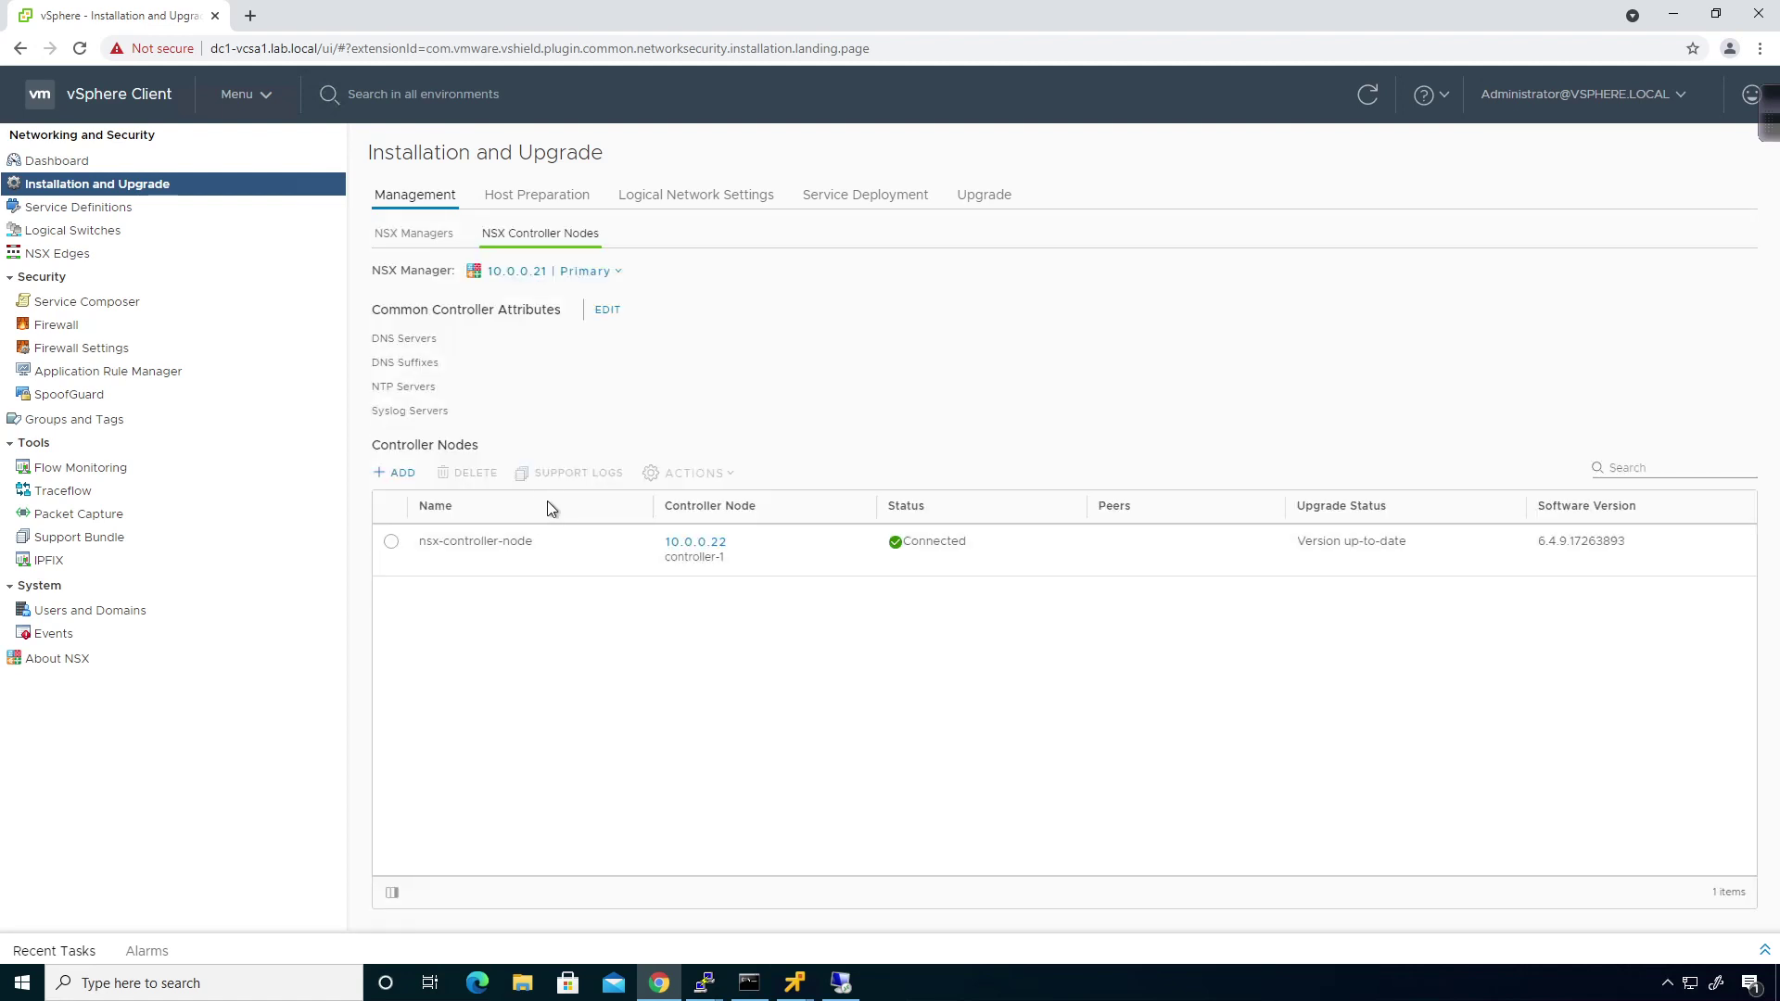
pyautogui.click(598, 270)
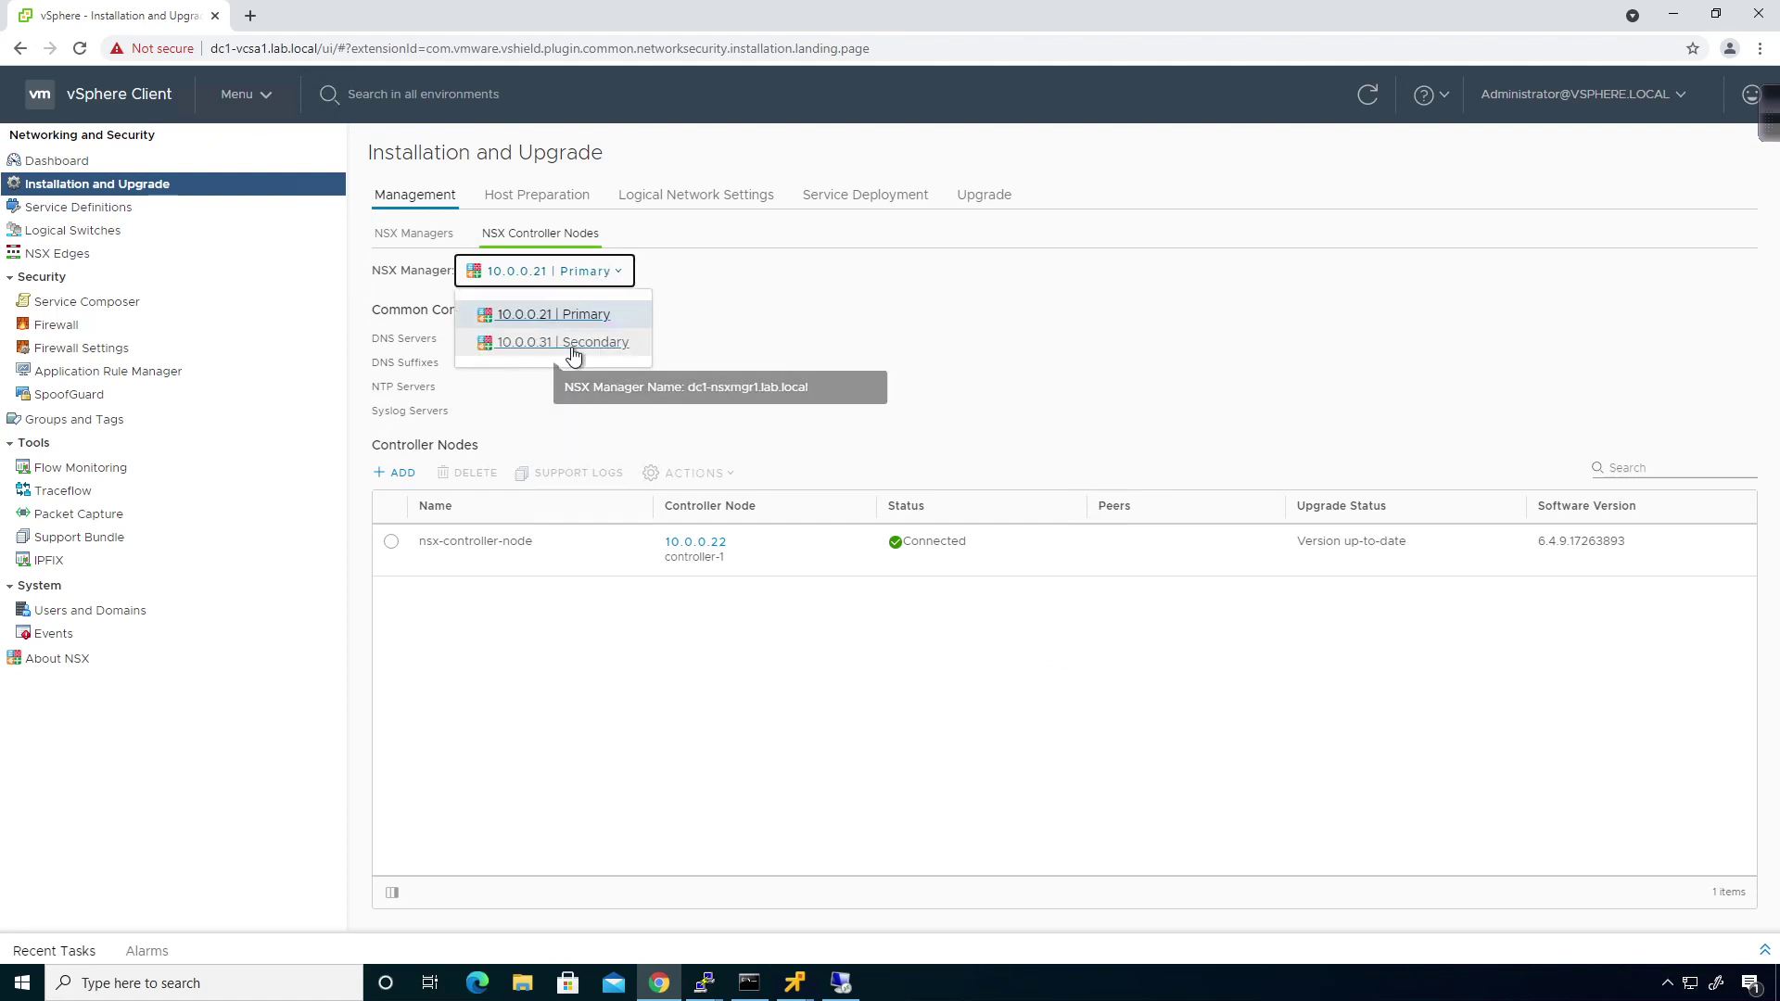
pyautogui.click(573, 343)
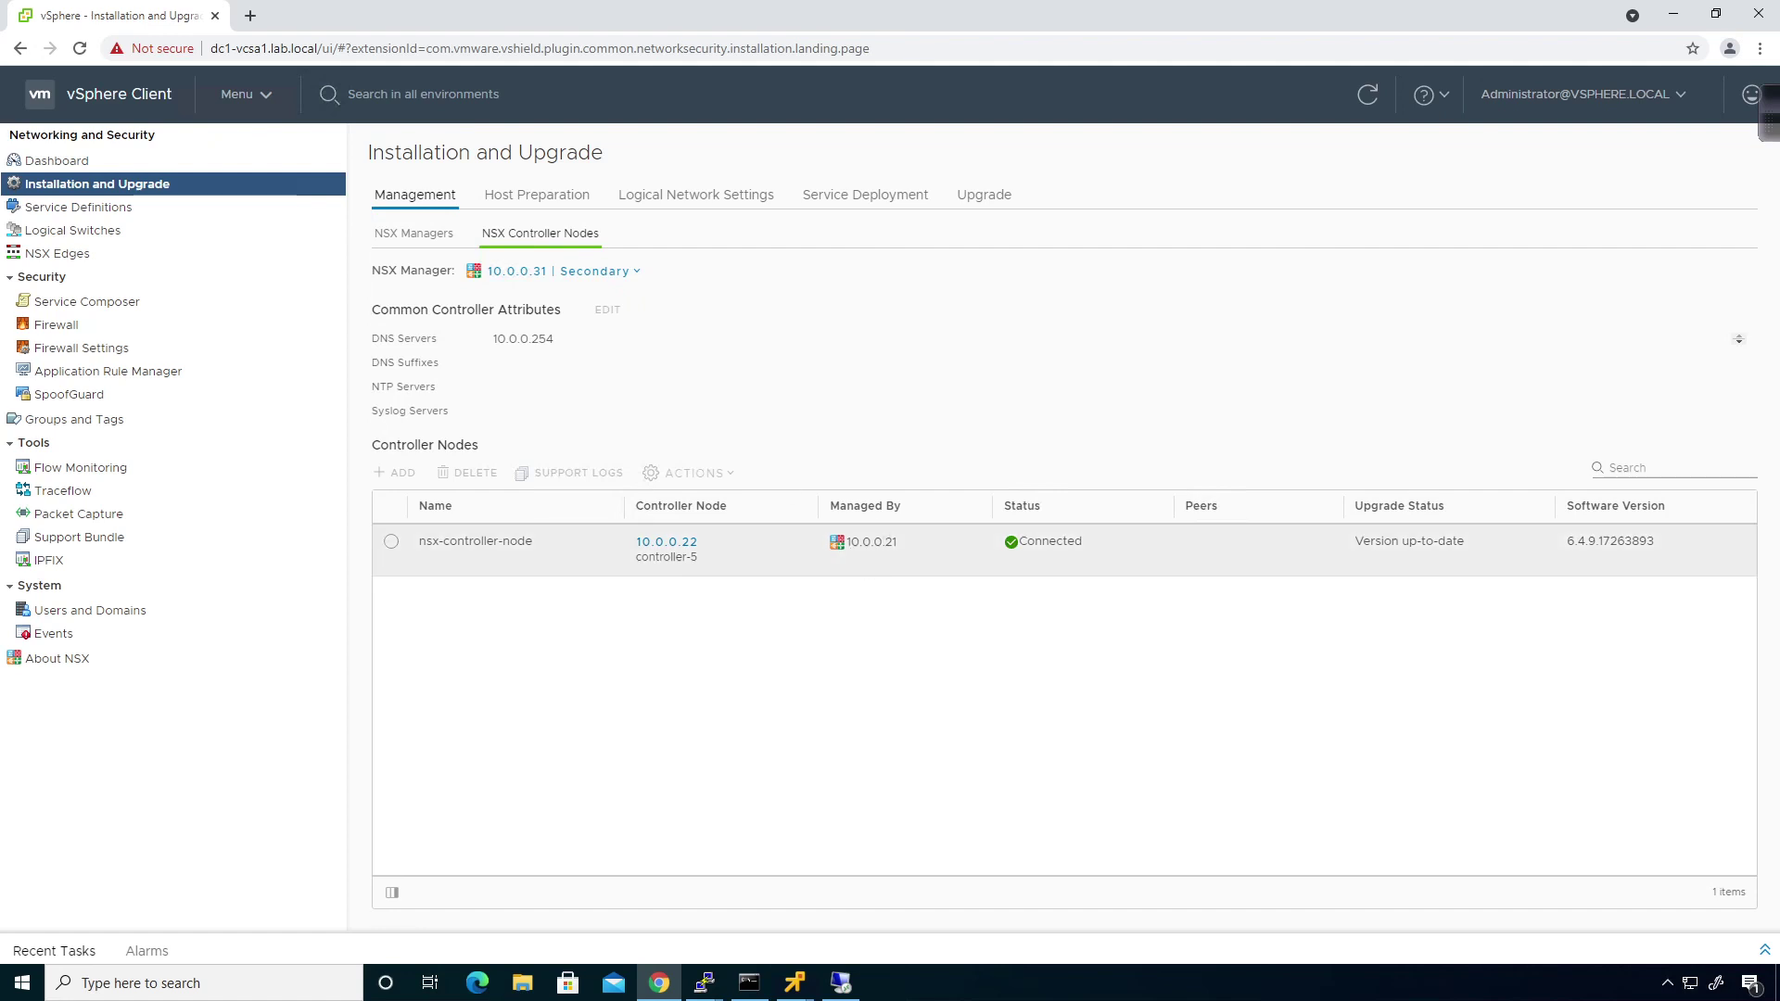
# Check host preparation status for the dc1 clusters and hosts.
pyautogui.click(505, 200)
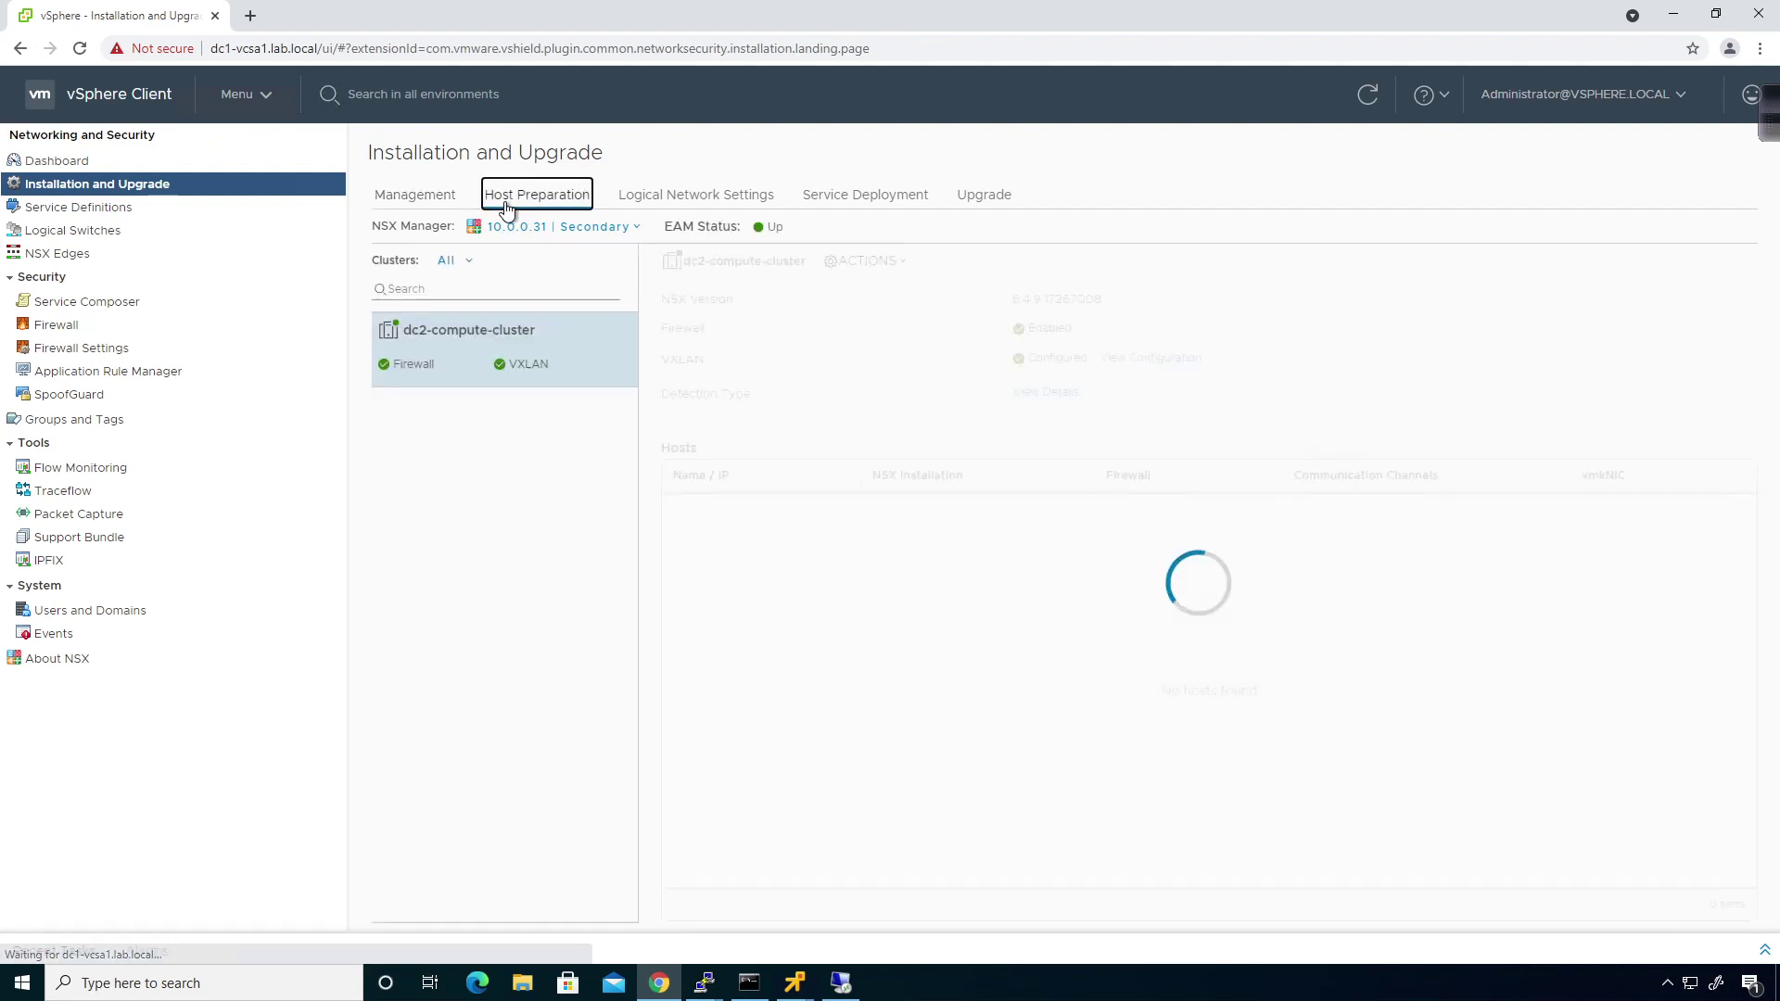
pyautogui.click(552, 234)
pyautogui.click(550, 269)
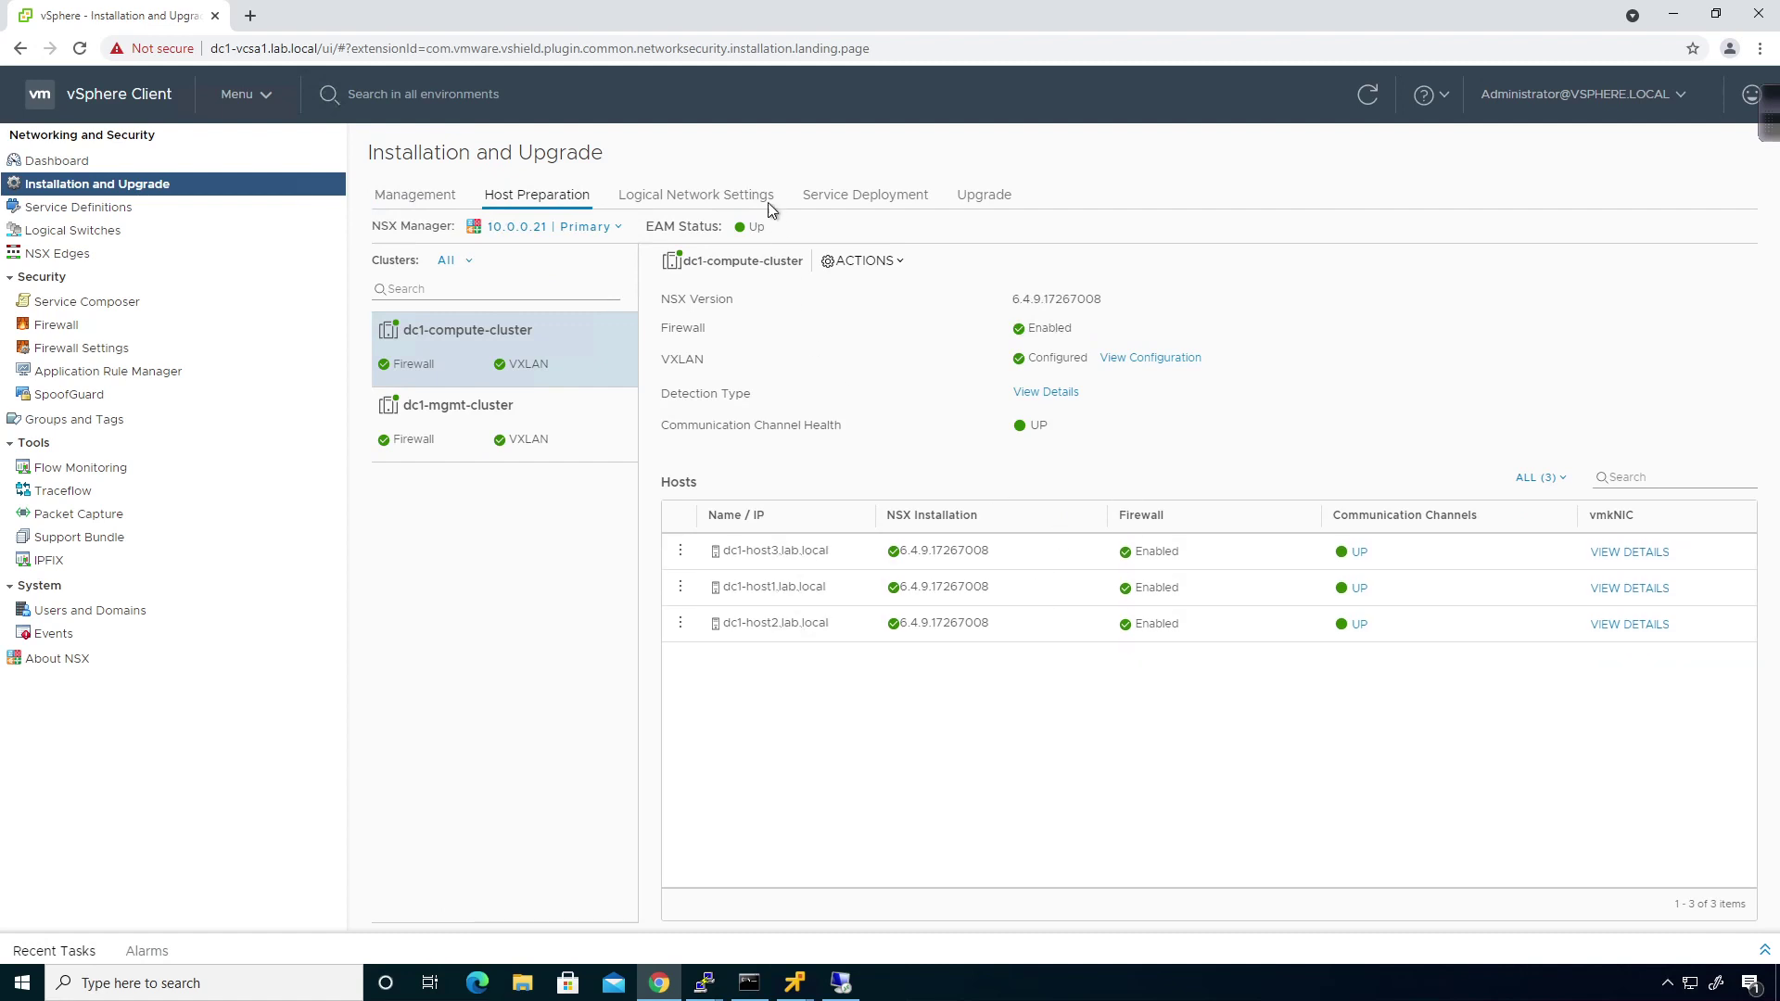
# View VXLAN port 4789 and segment ID pools, comparing the secondary manager and returning to primary 10.0.0.21.
pyautogui.click(726, 197)
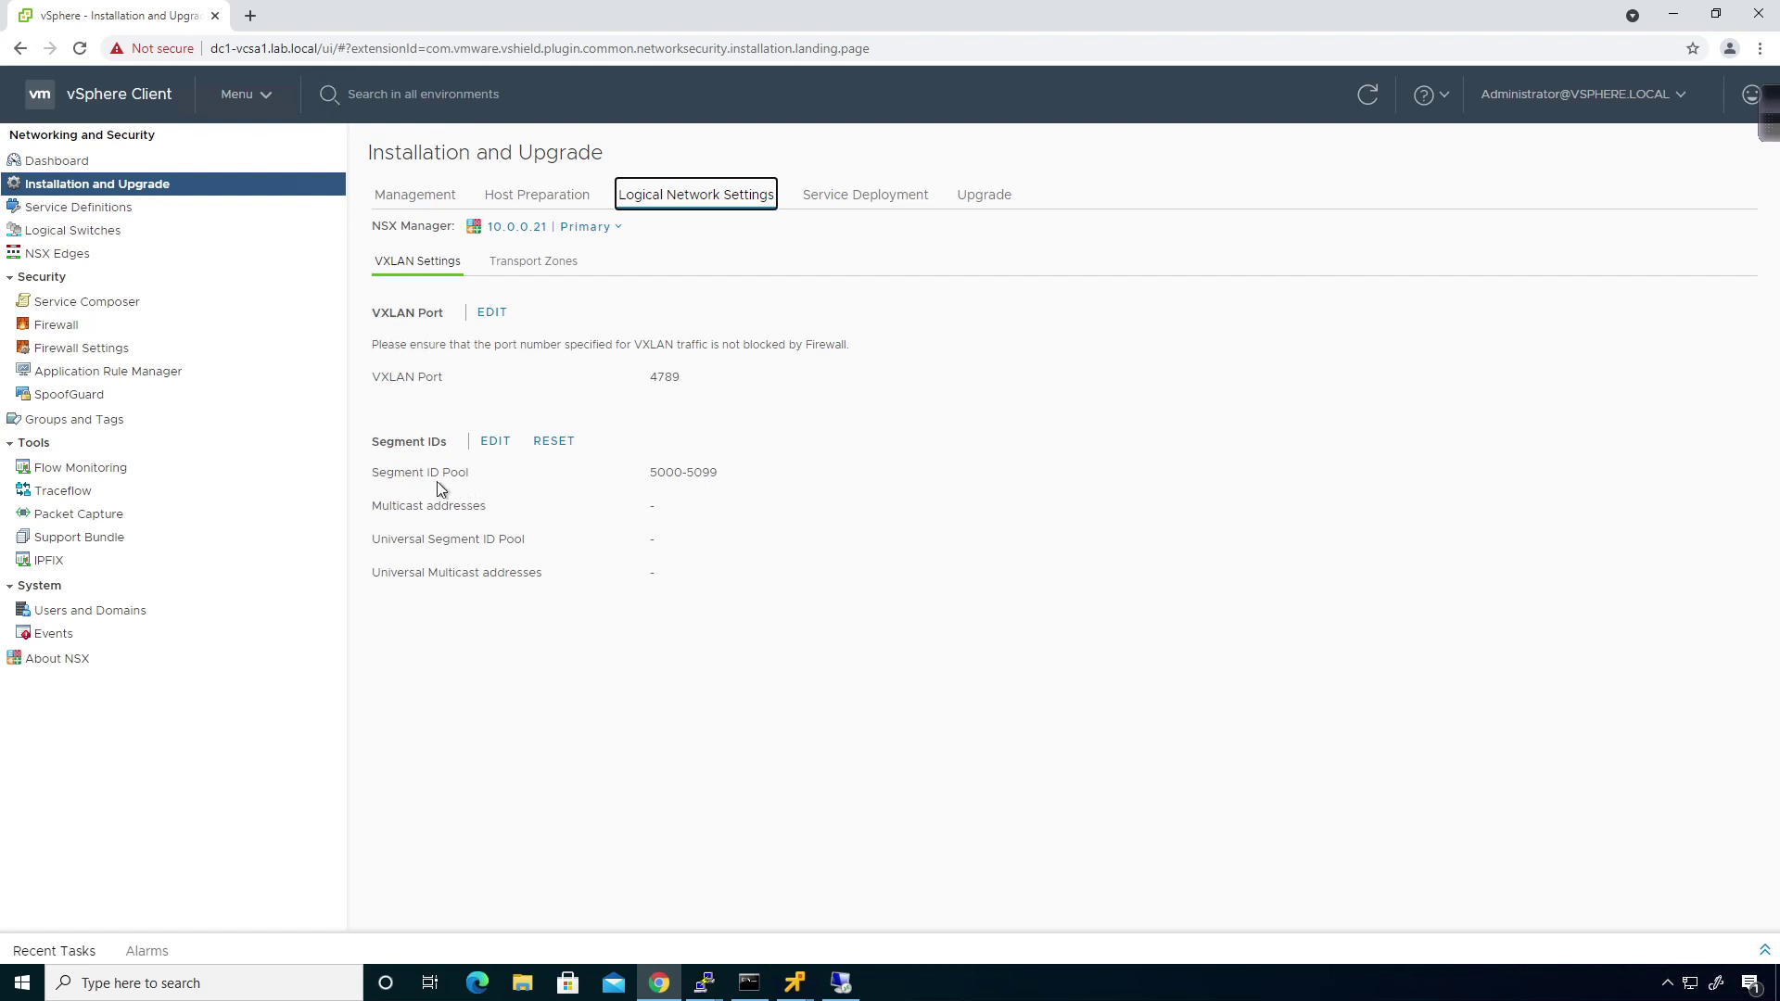
pyautogui.click(585, 227)
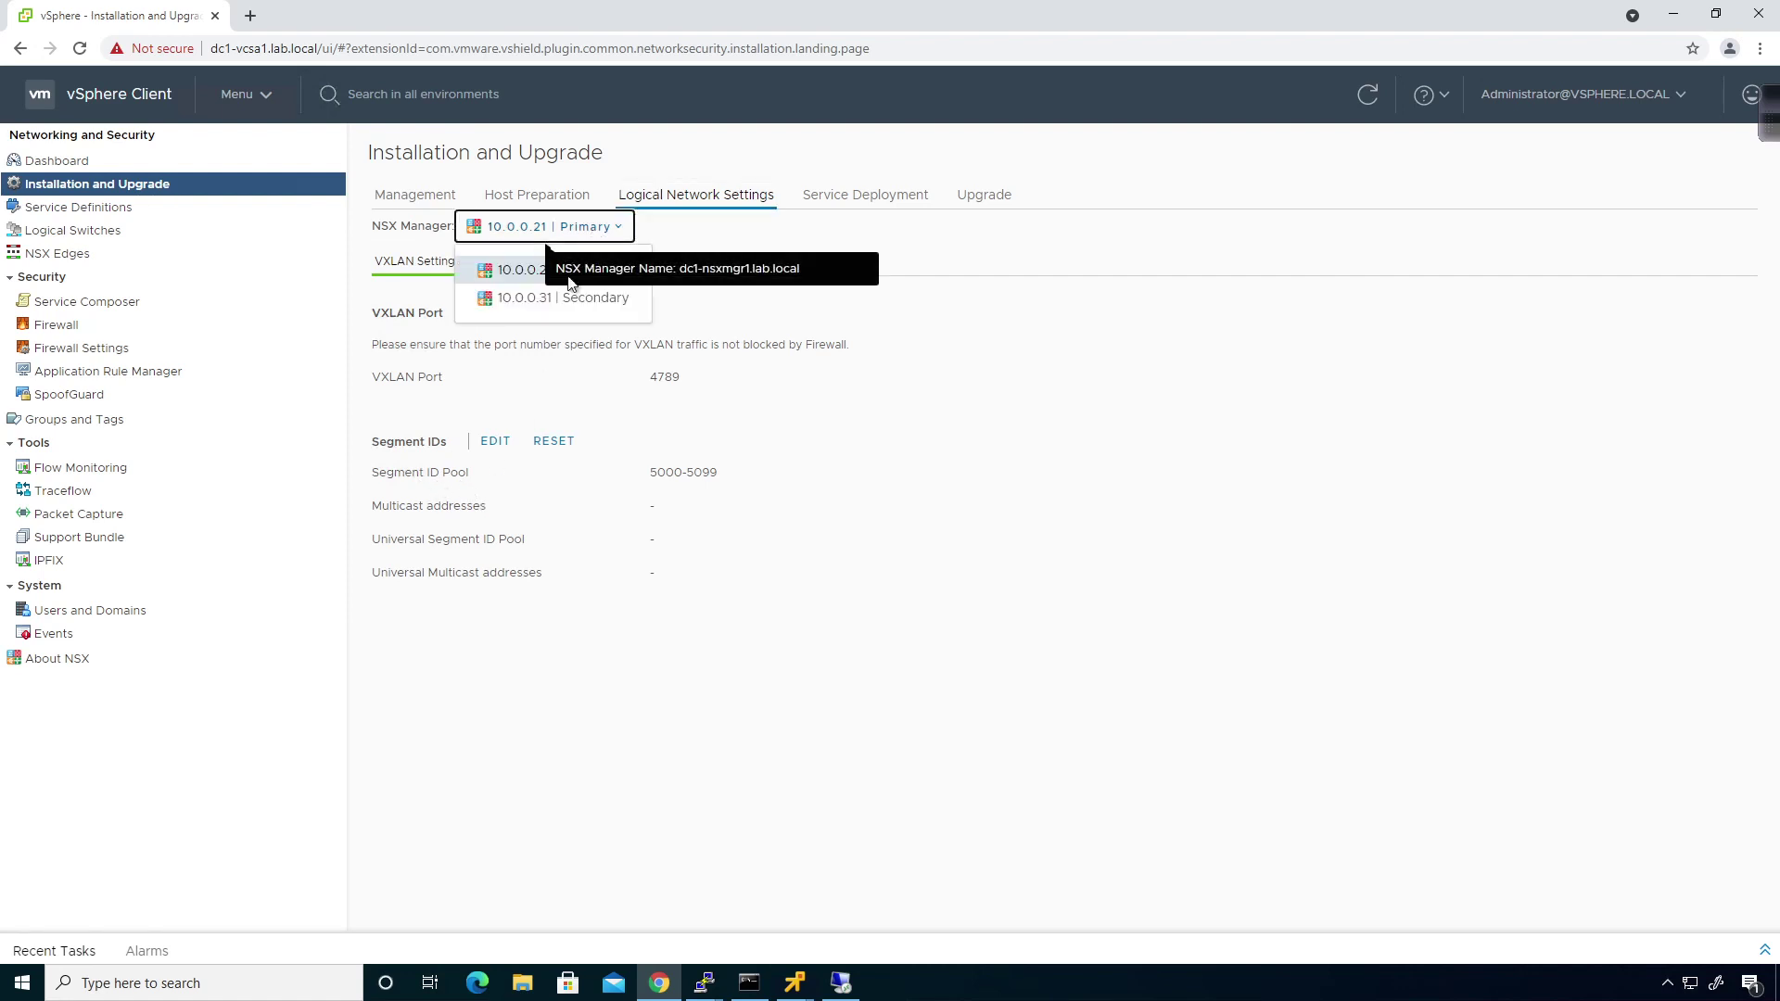
pyautogui.click(563, 299)
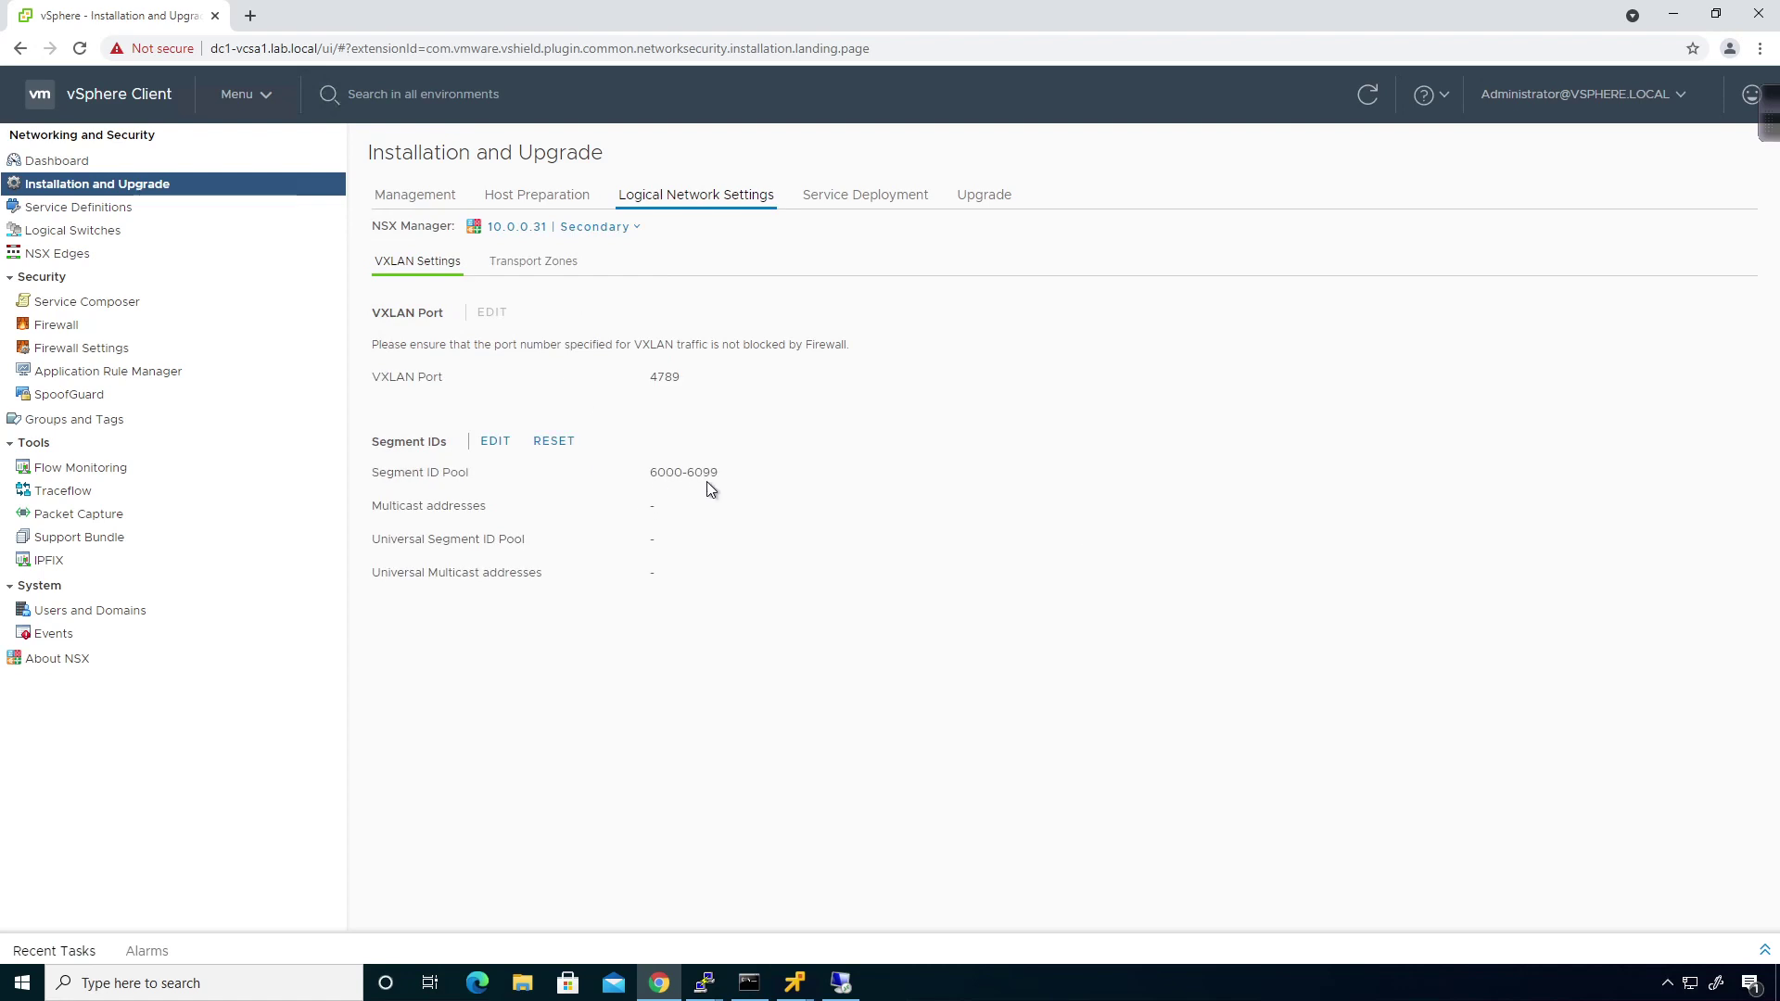
pyautogui.click(568, 233)
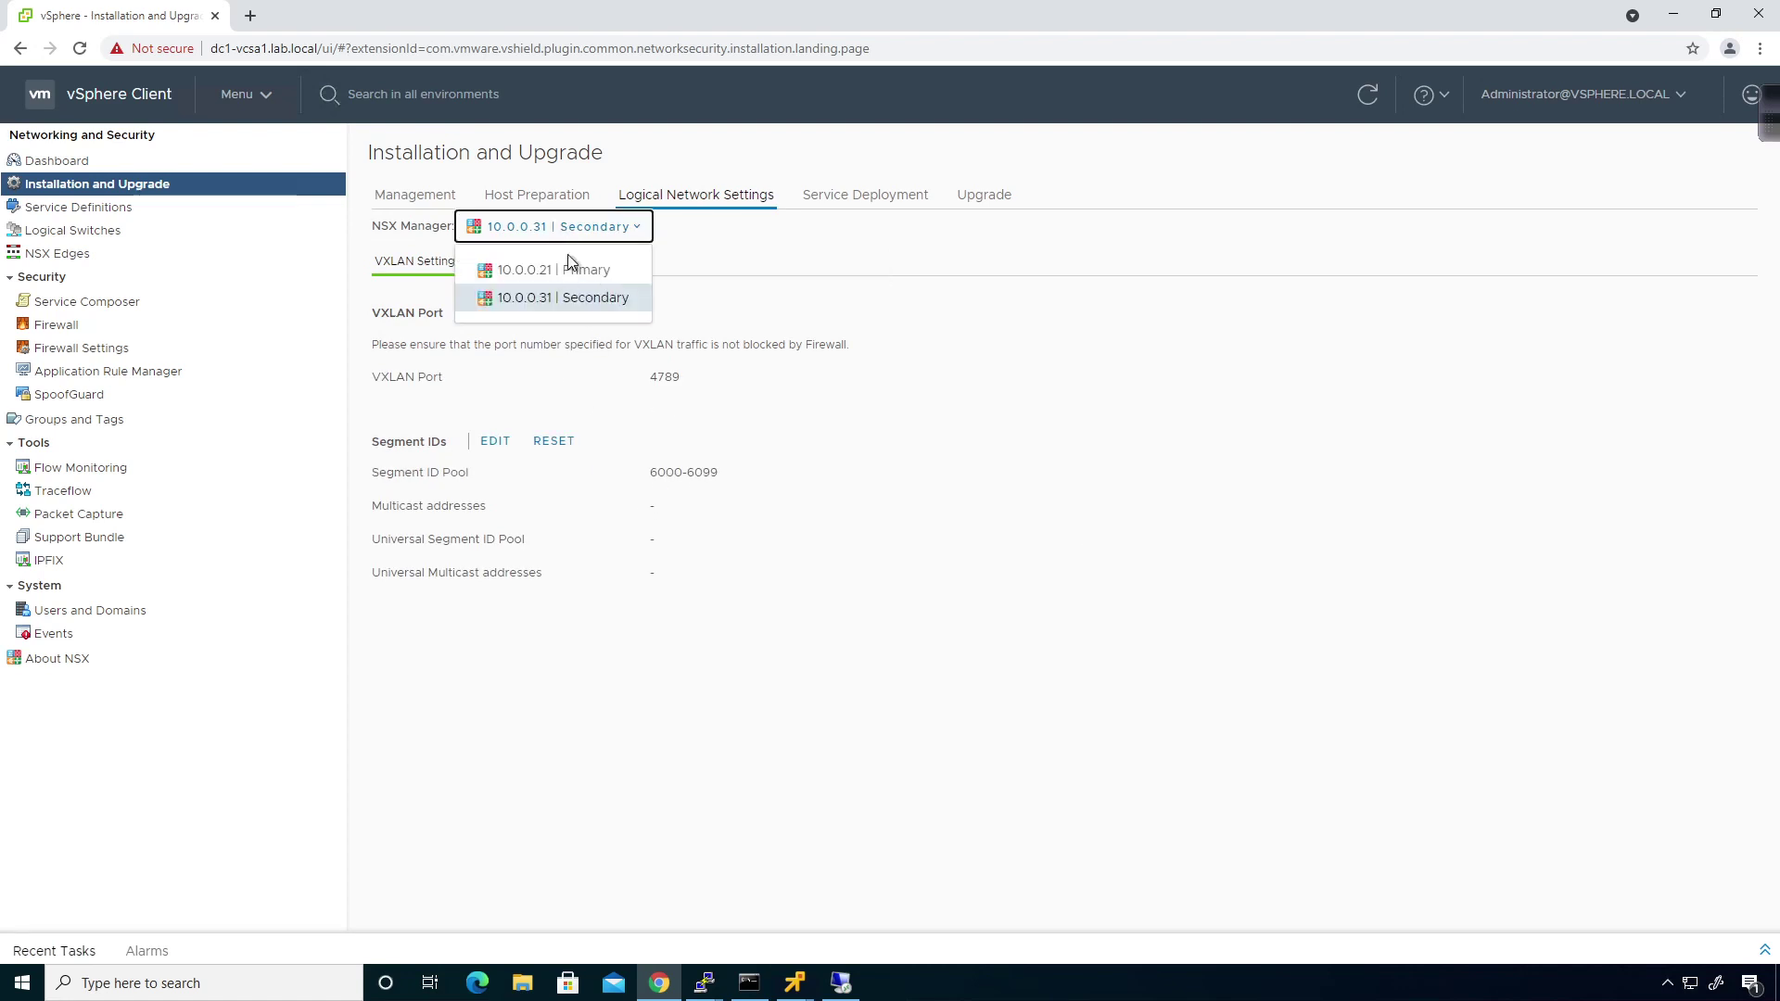
pyautogui.click(563, 274)
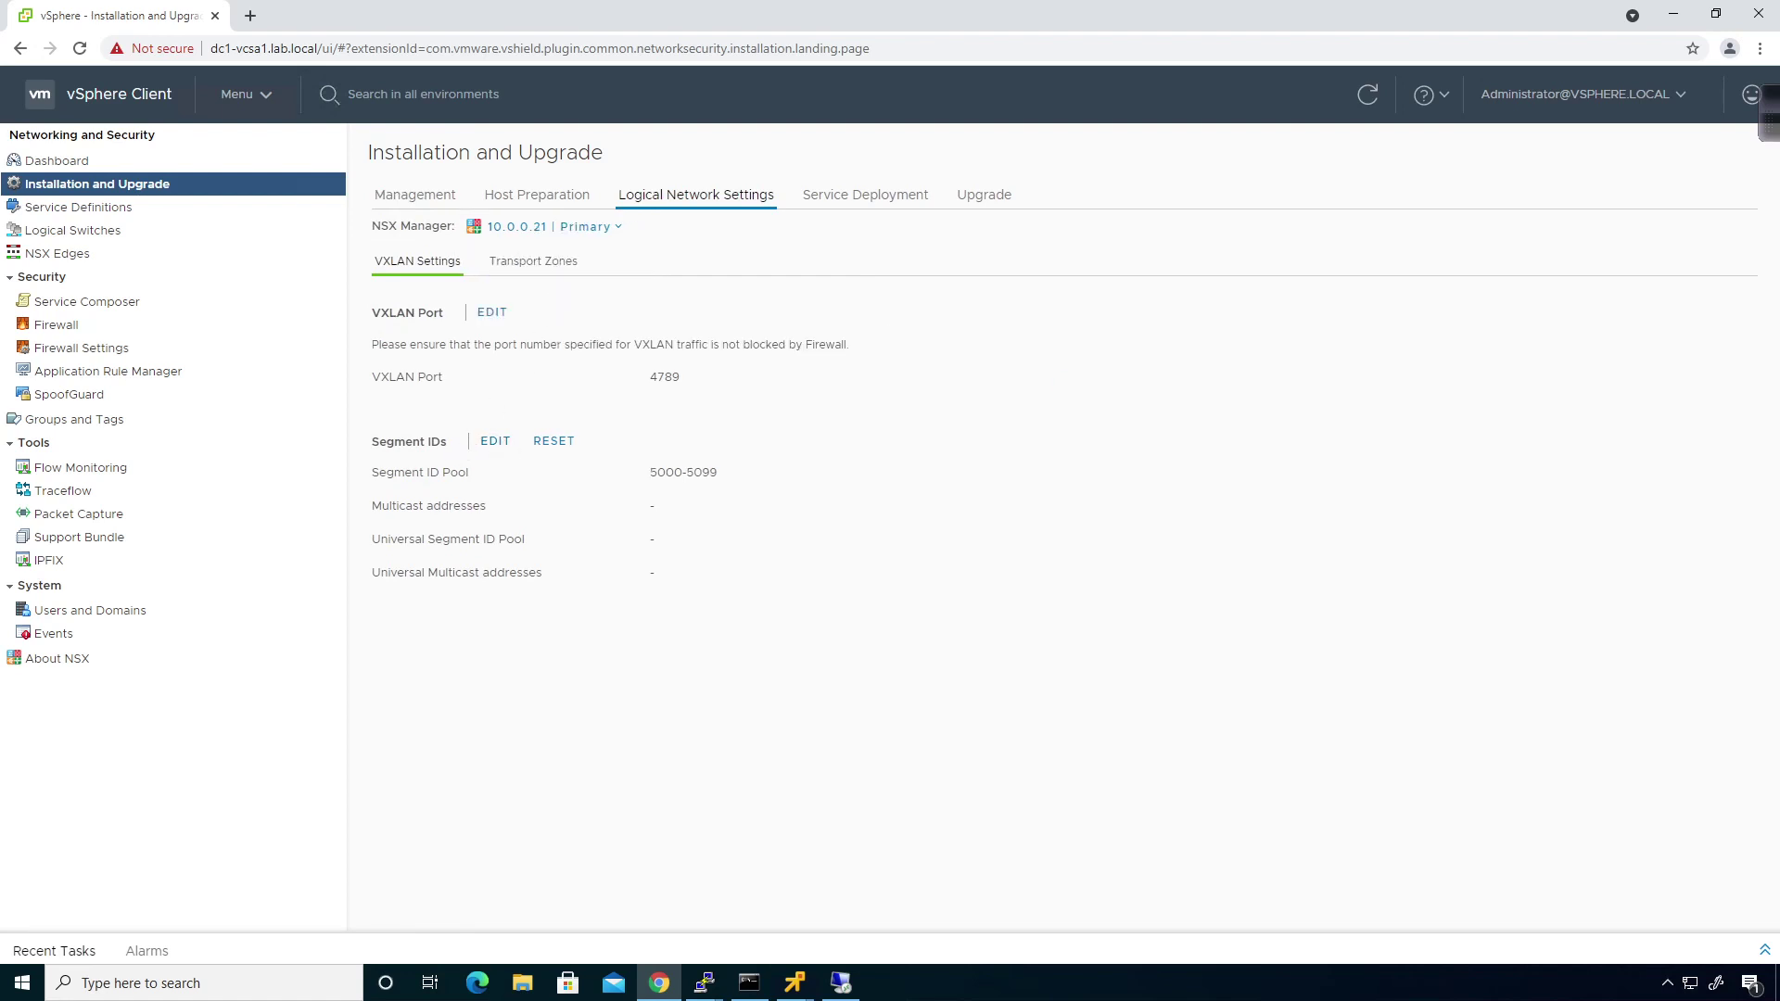
pyautogui.click(495, 442)
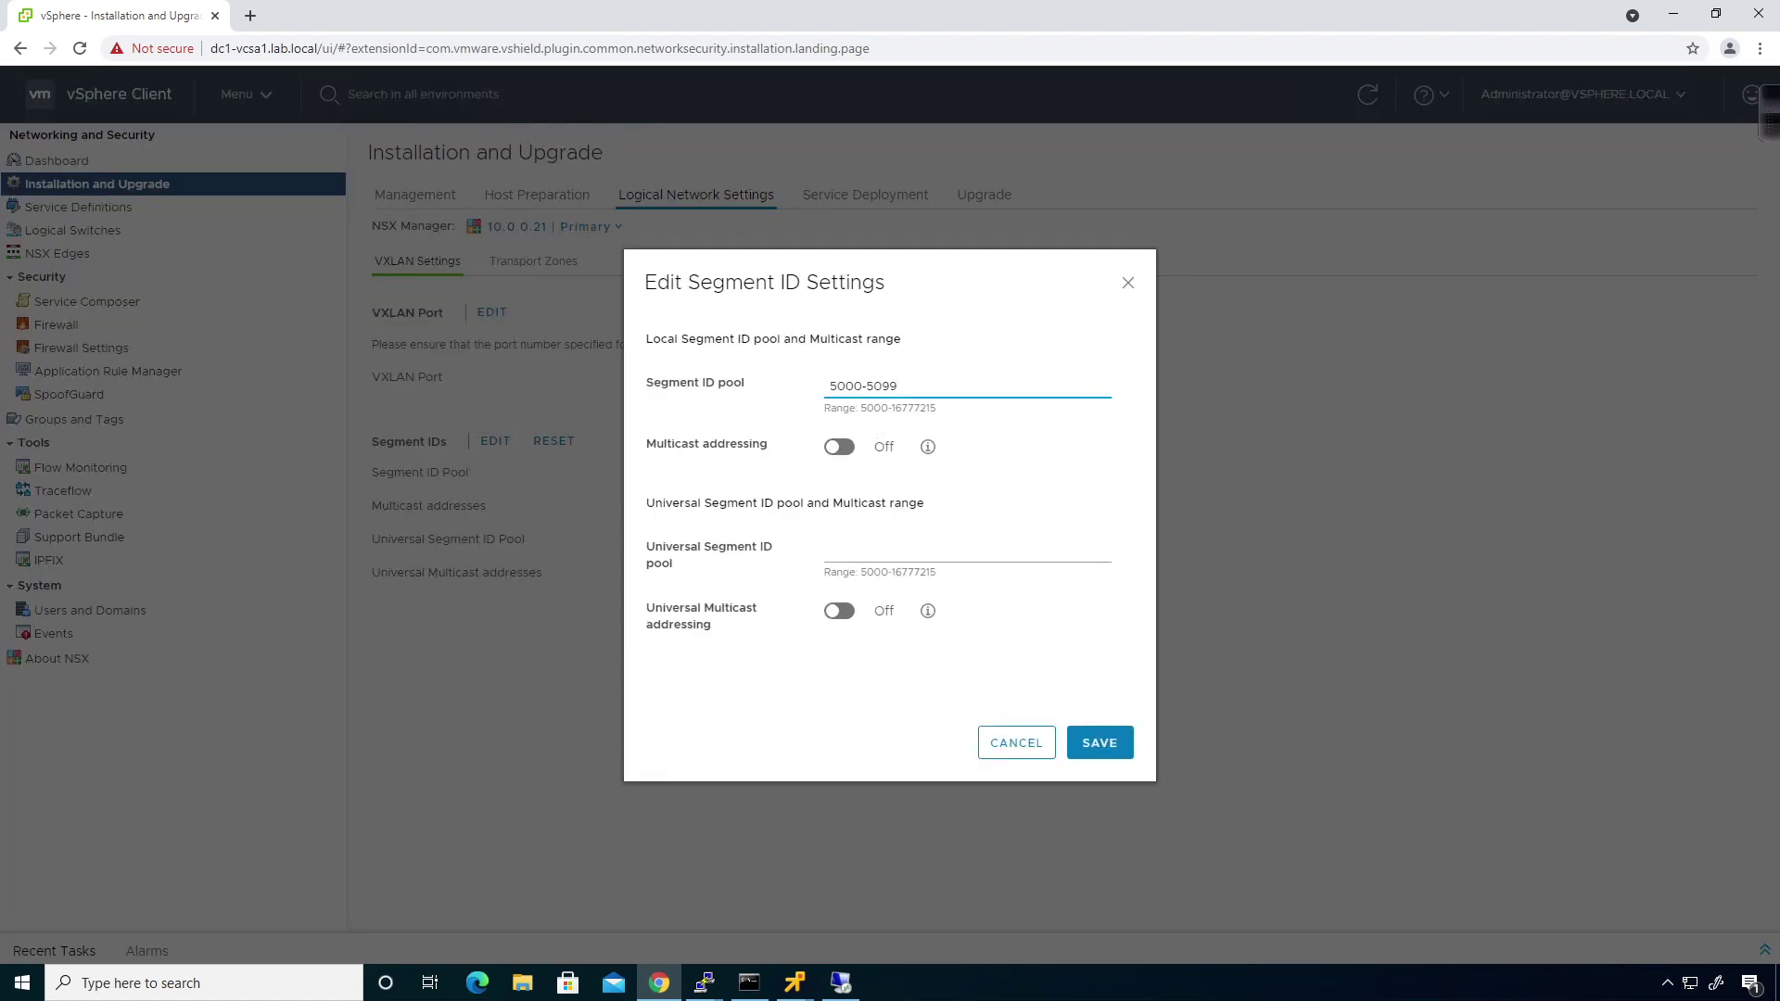
pyautogui.click(964, 554)
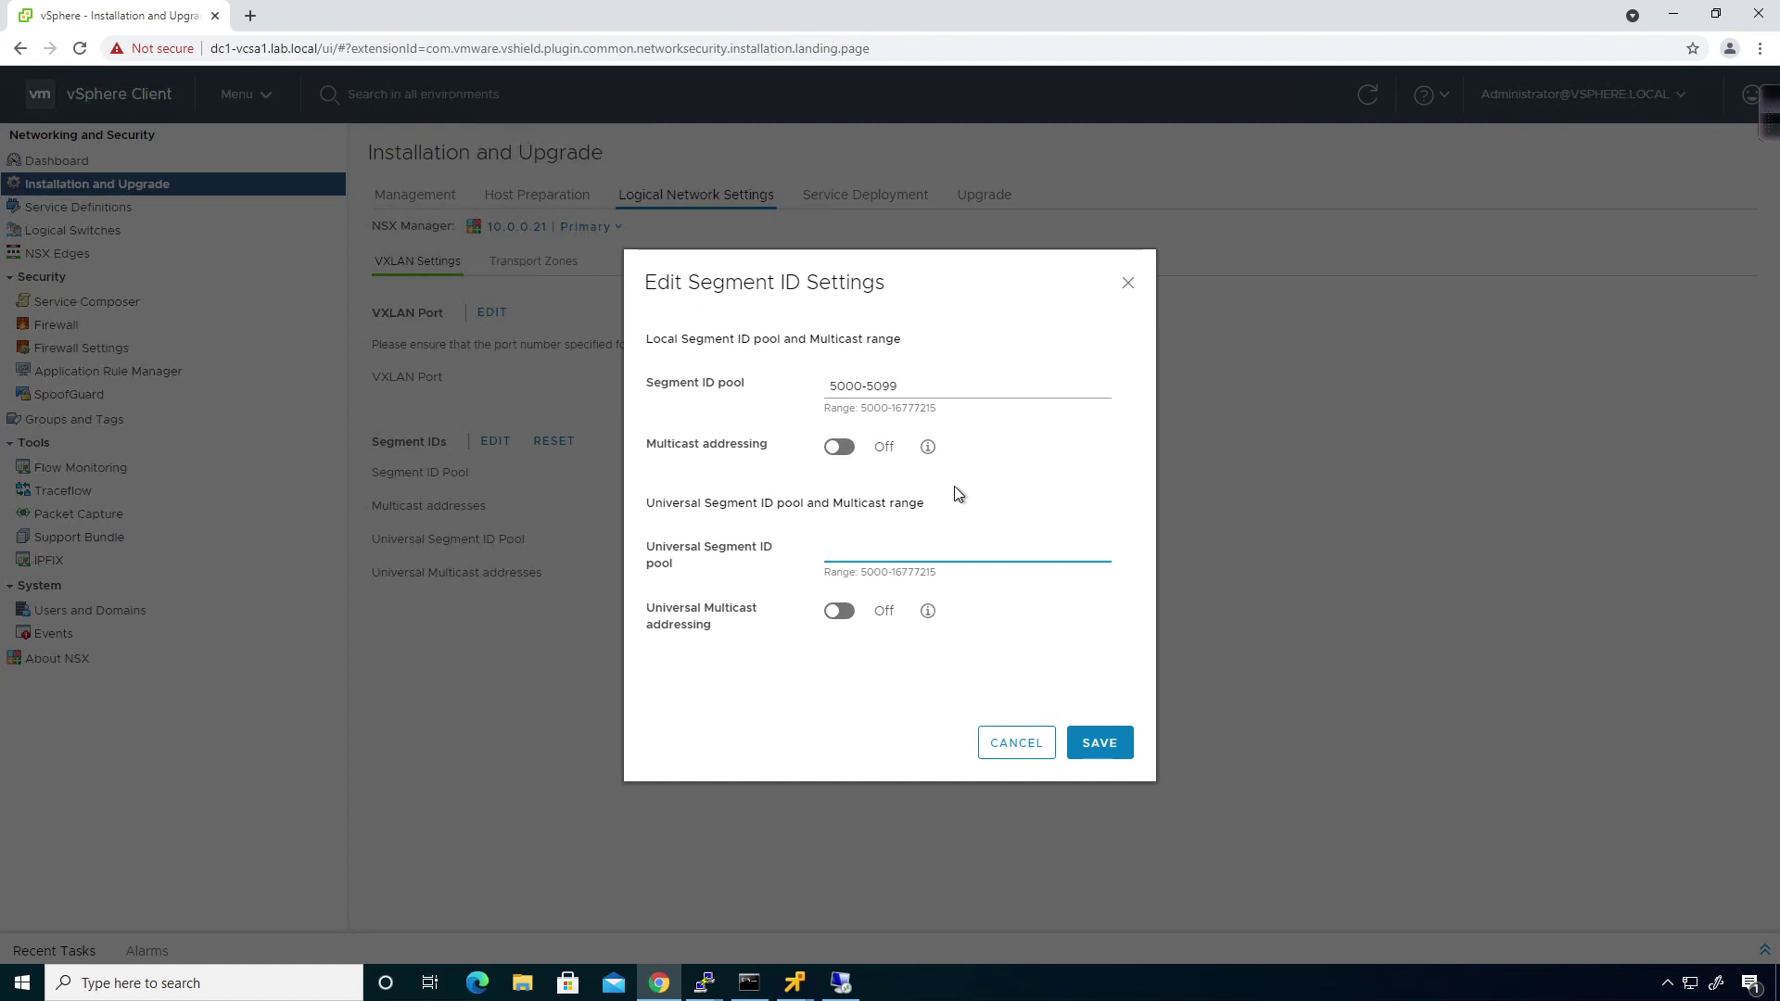
pyautogui.write('10000')
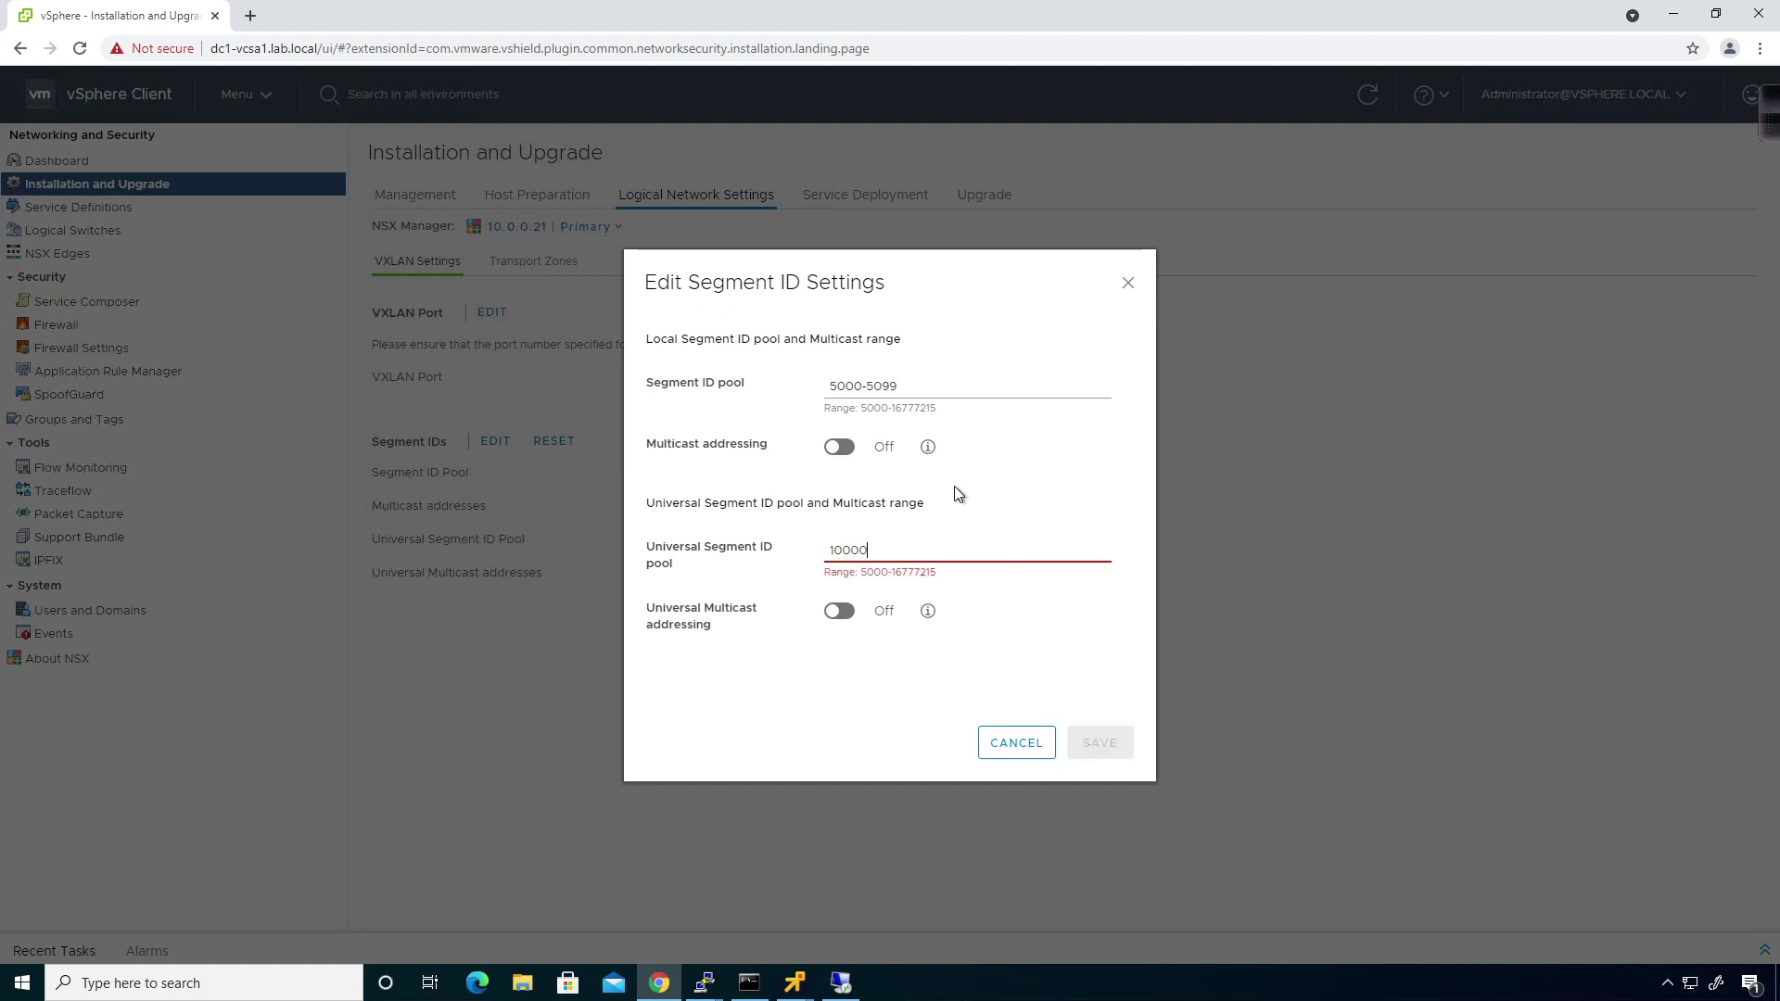
pyautogui.write('-10099')
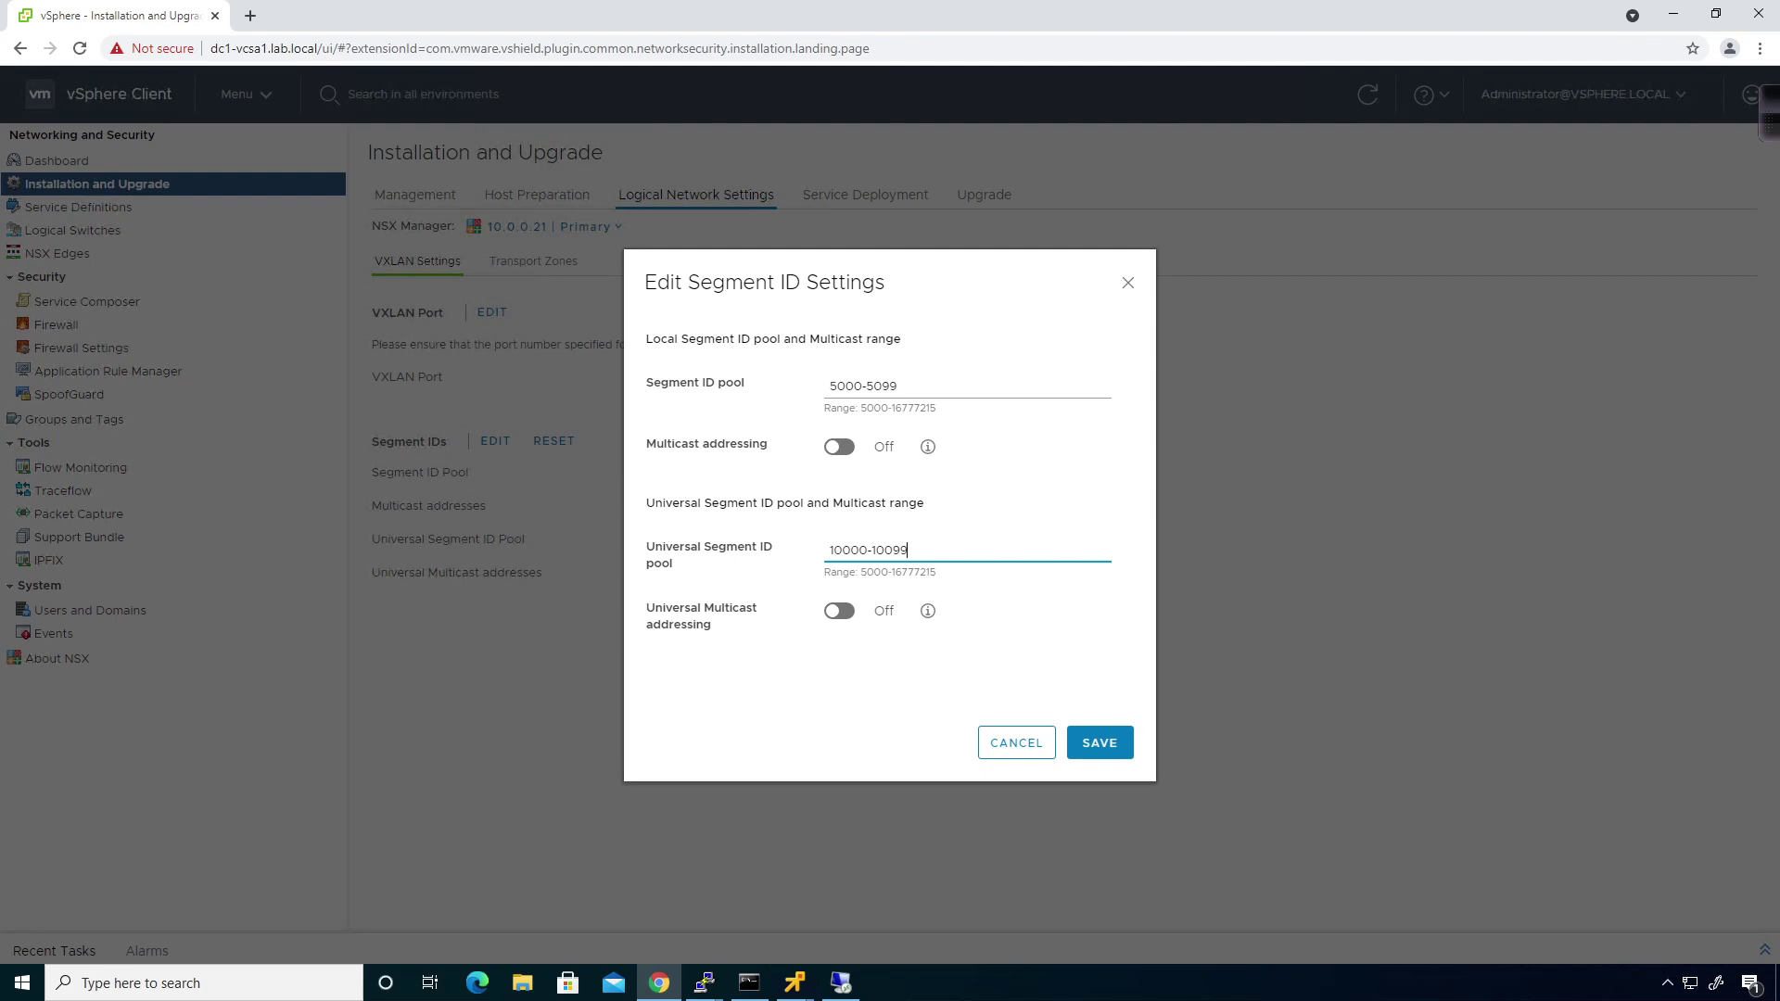
pyautogui.click(1129, 755)
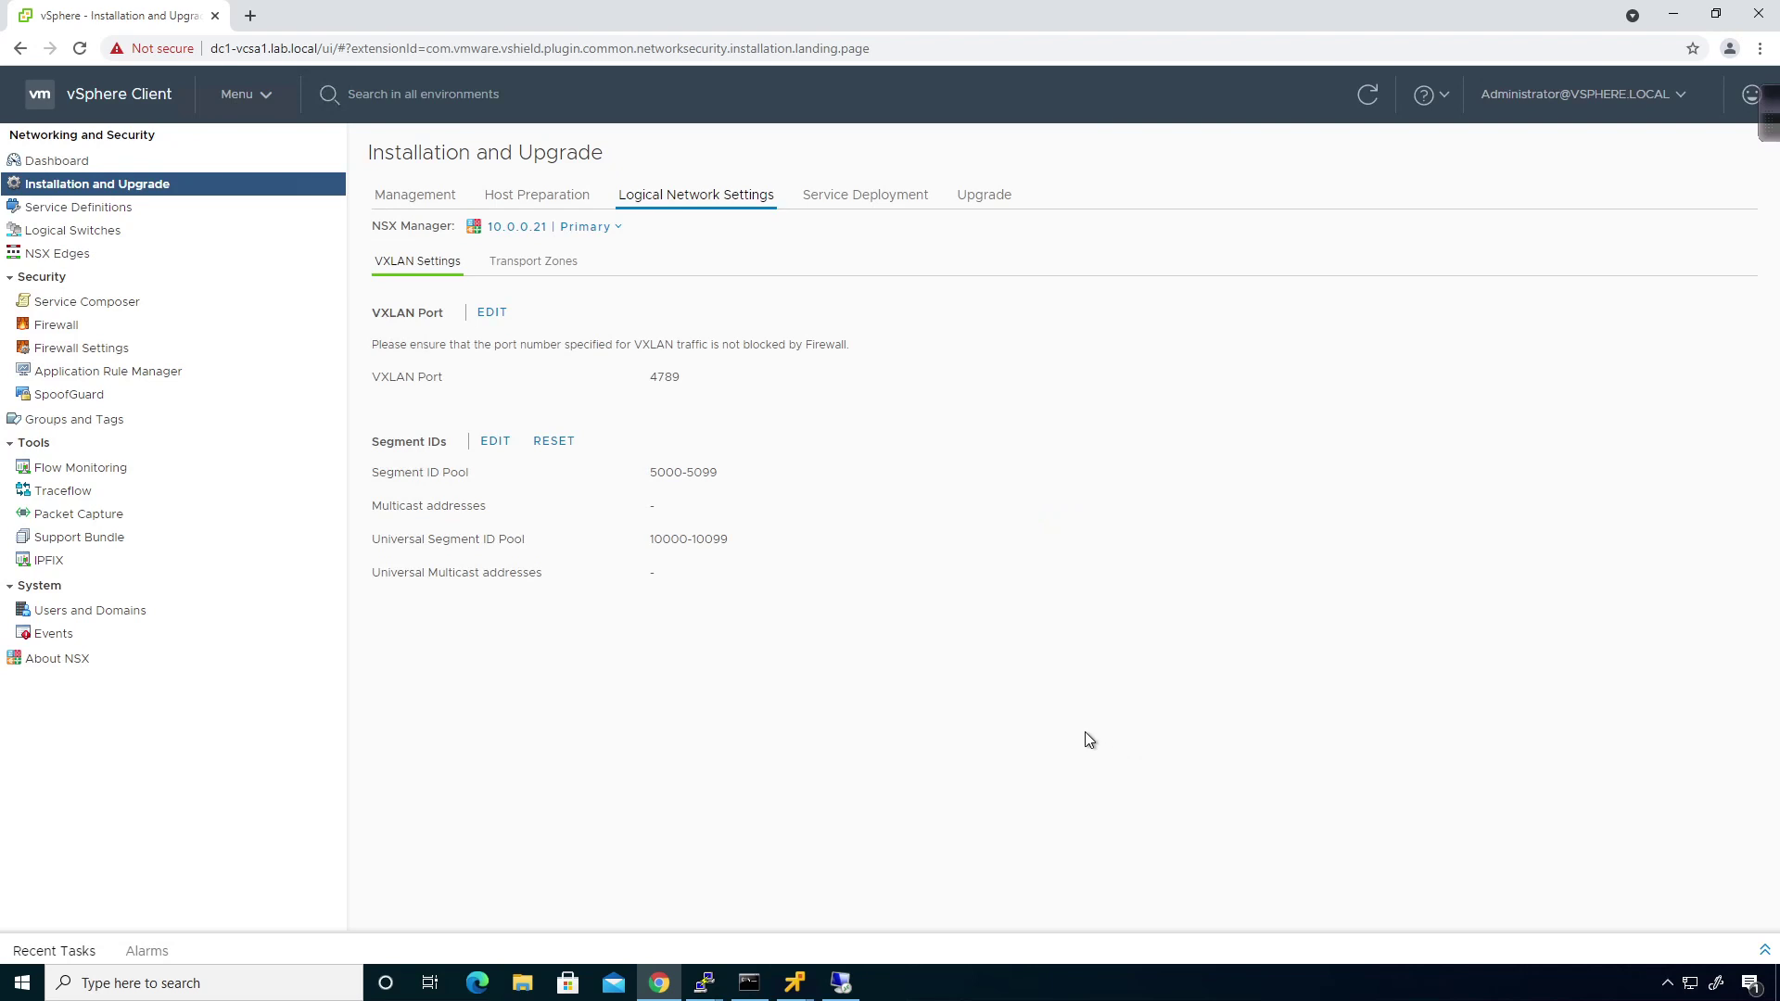
# Add transport zone 'universal-transport-zone' with universal synchronization on, attached to dc1-mgmt-cluster and dc1-compute-cluster.
pyautogui.click(509, 269)
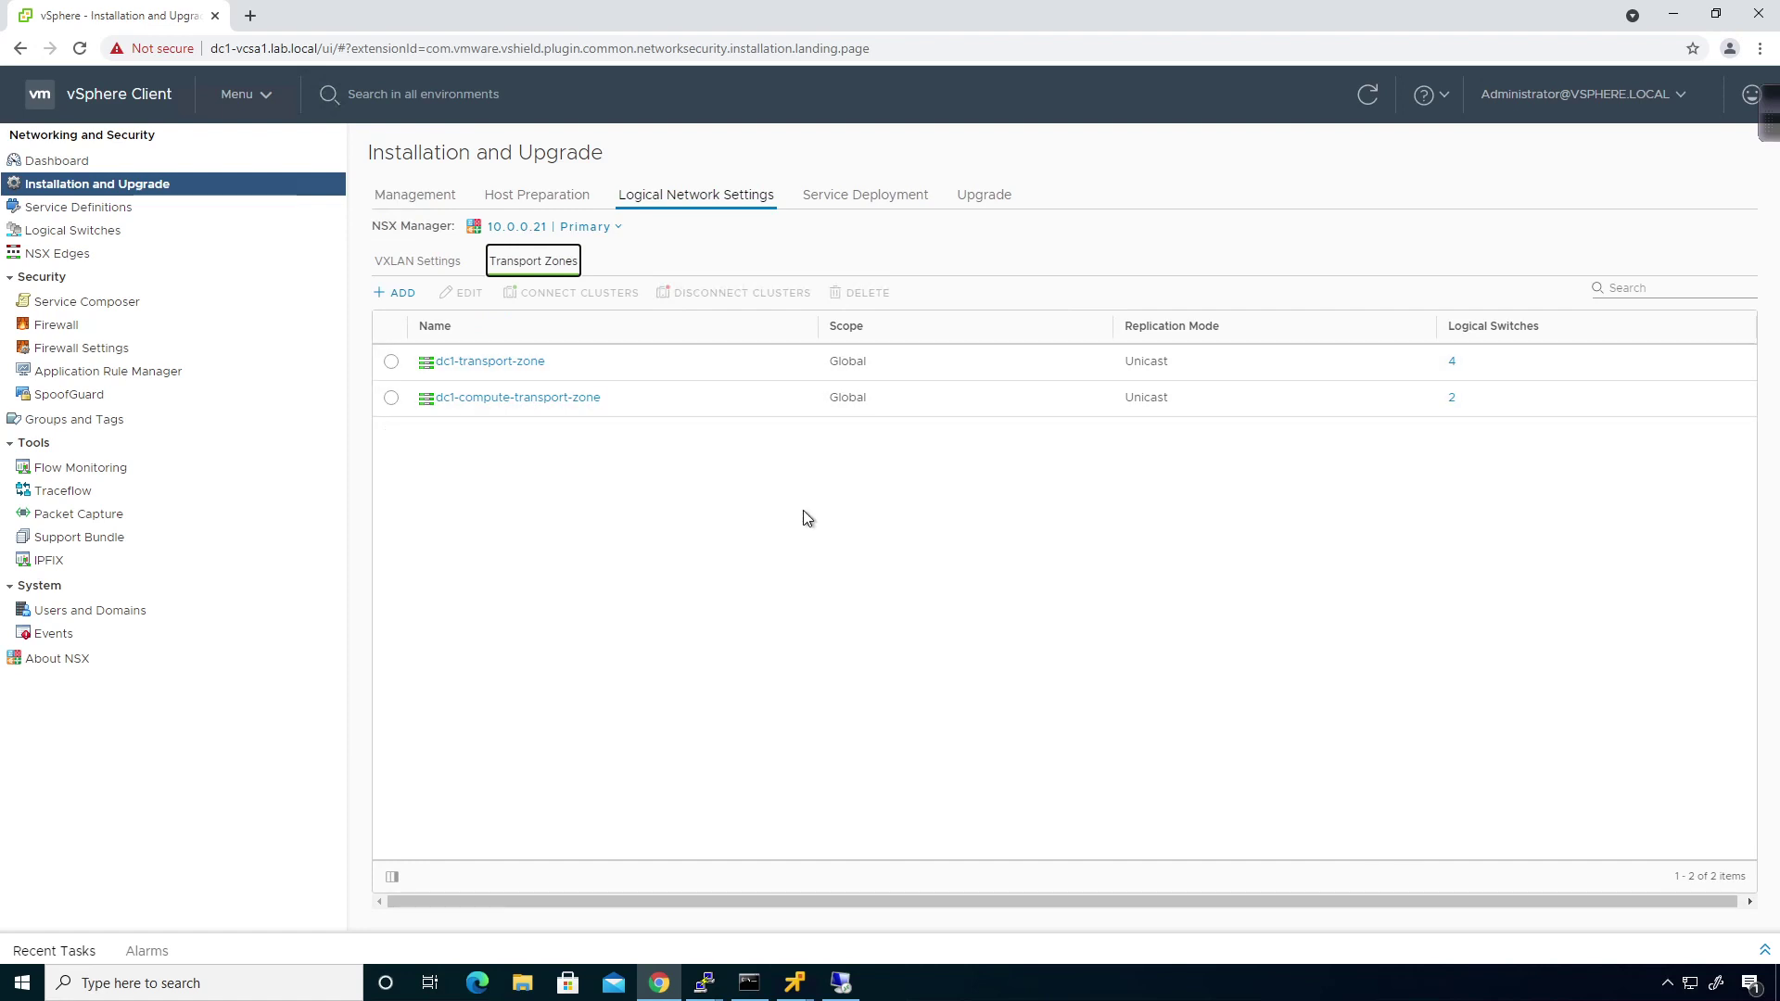
pyautogui.click(392, 293)
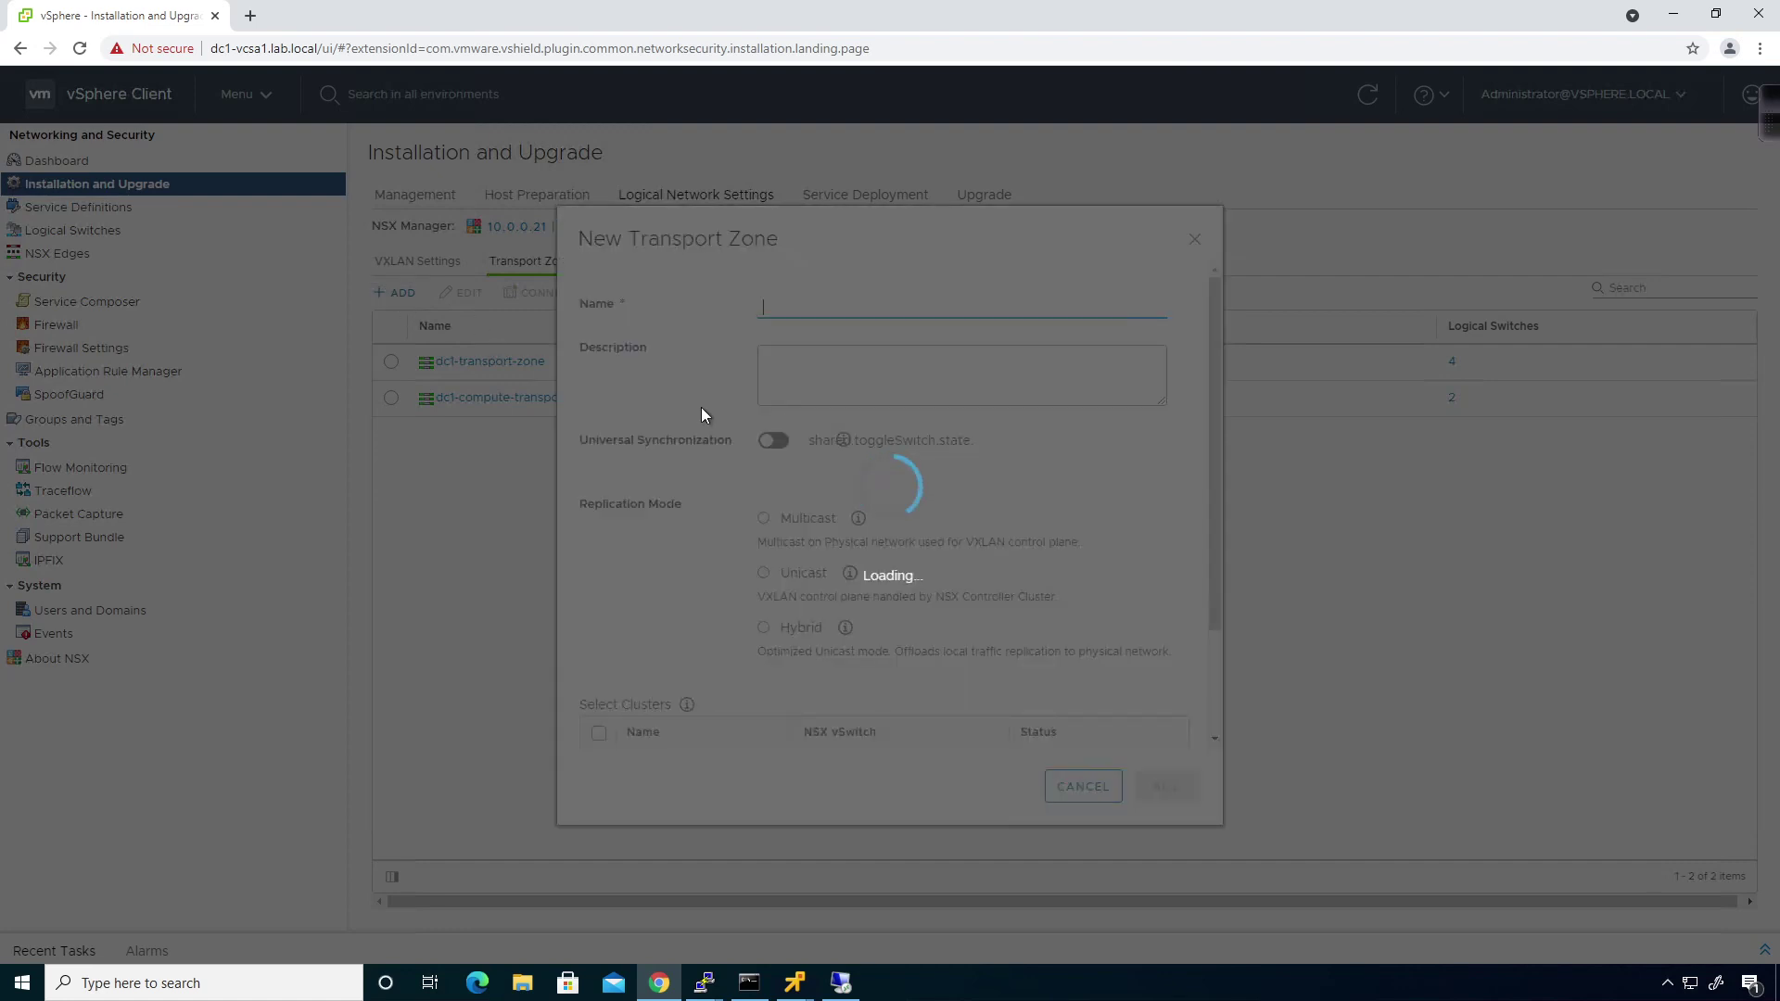
pyautogui.click(834, 307)
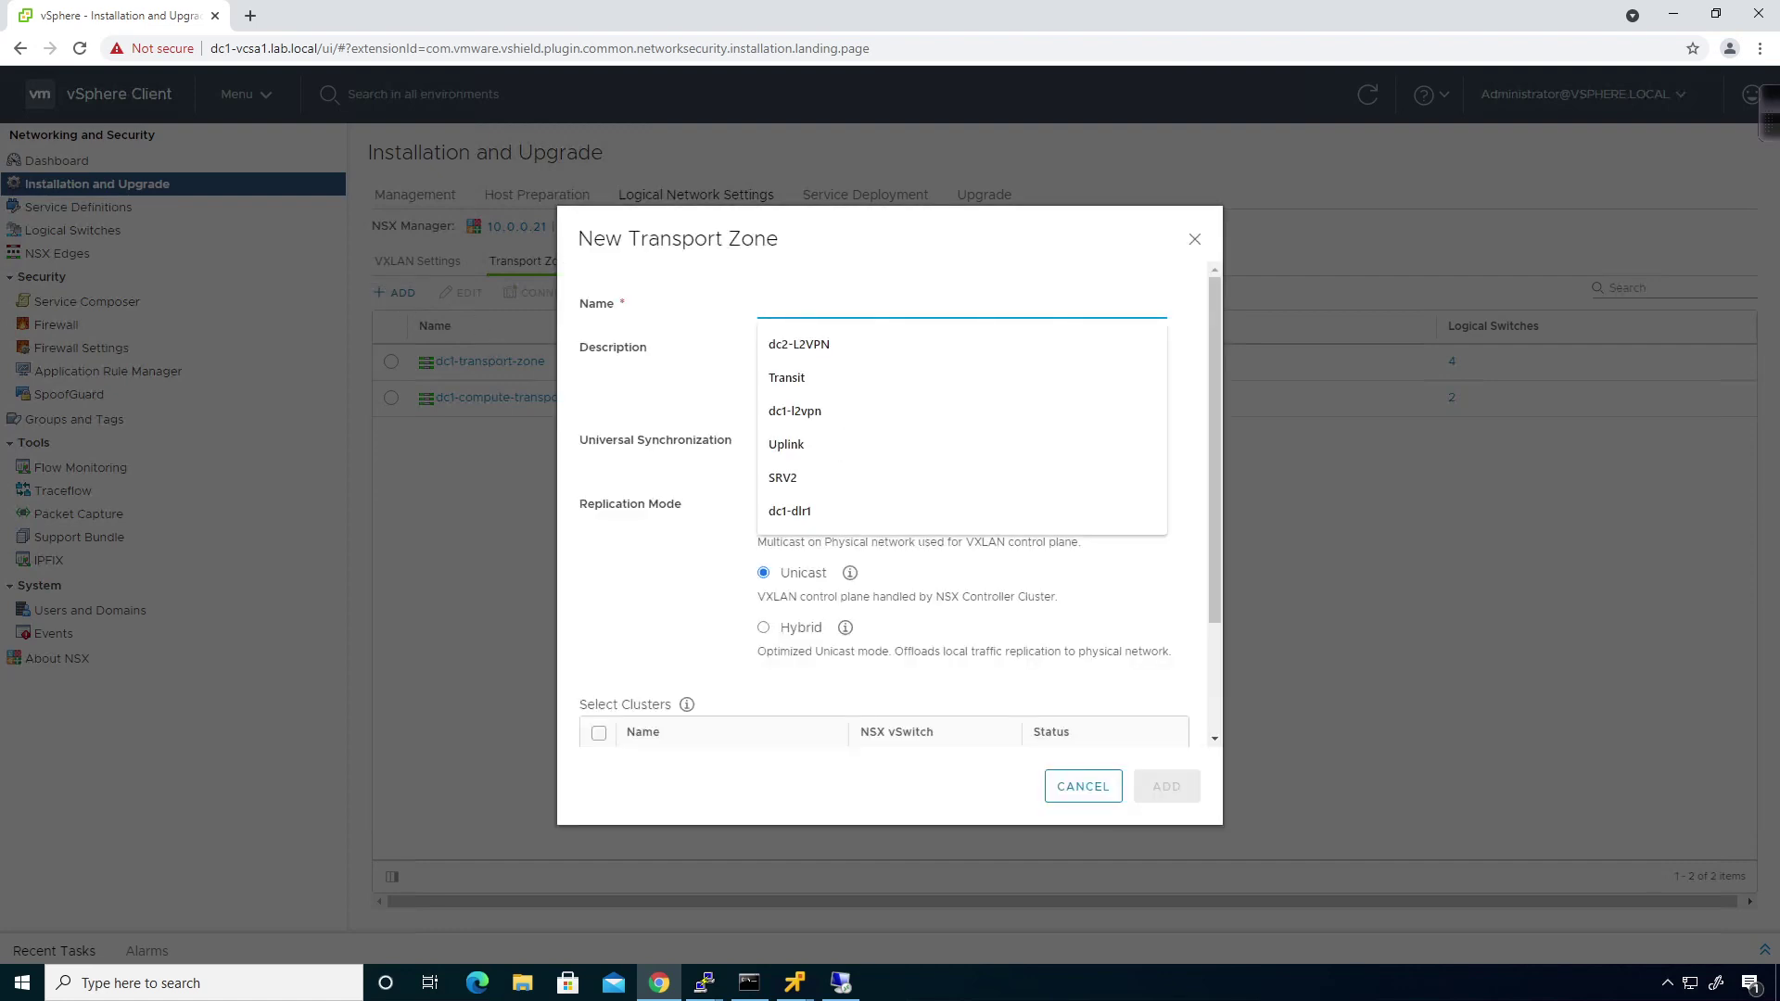
pyautogui.write('uni')
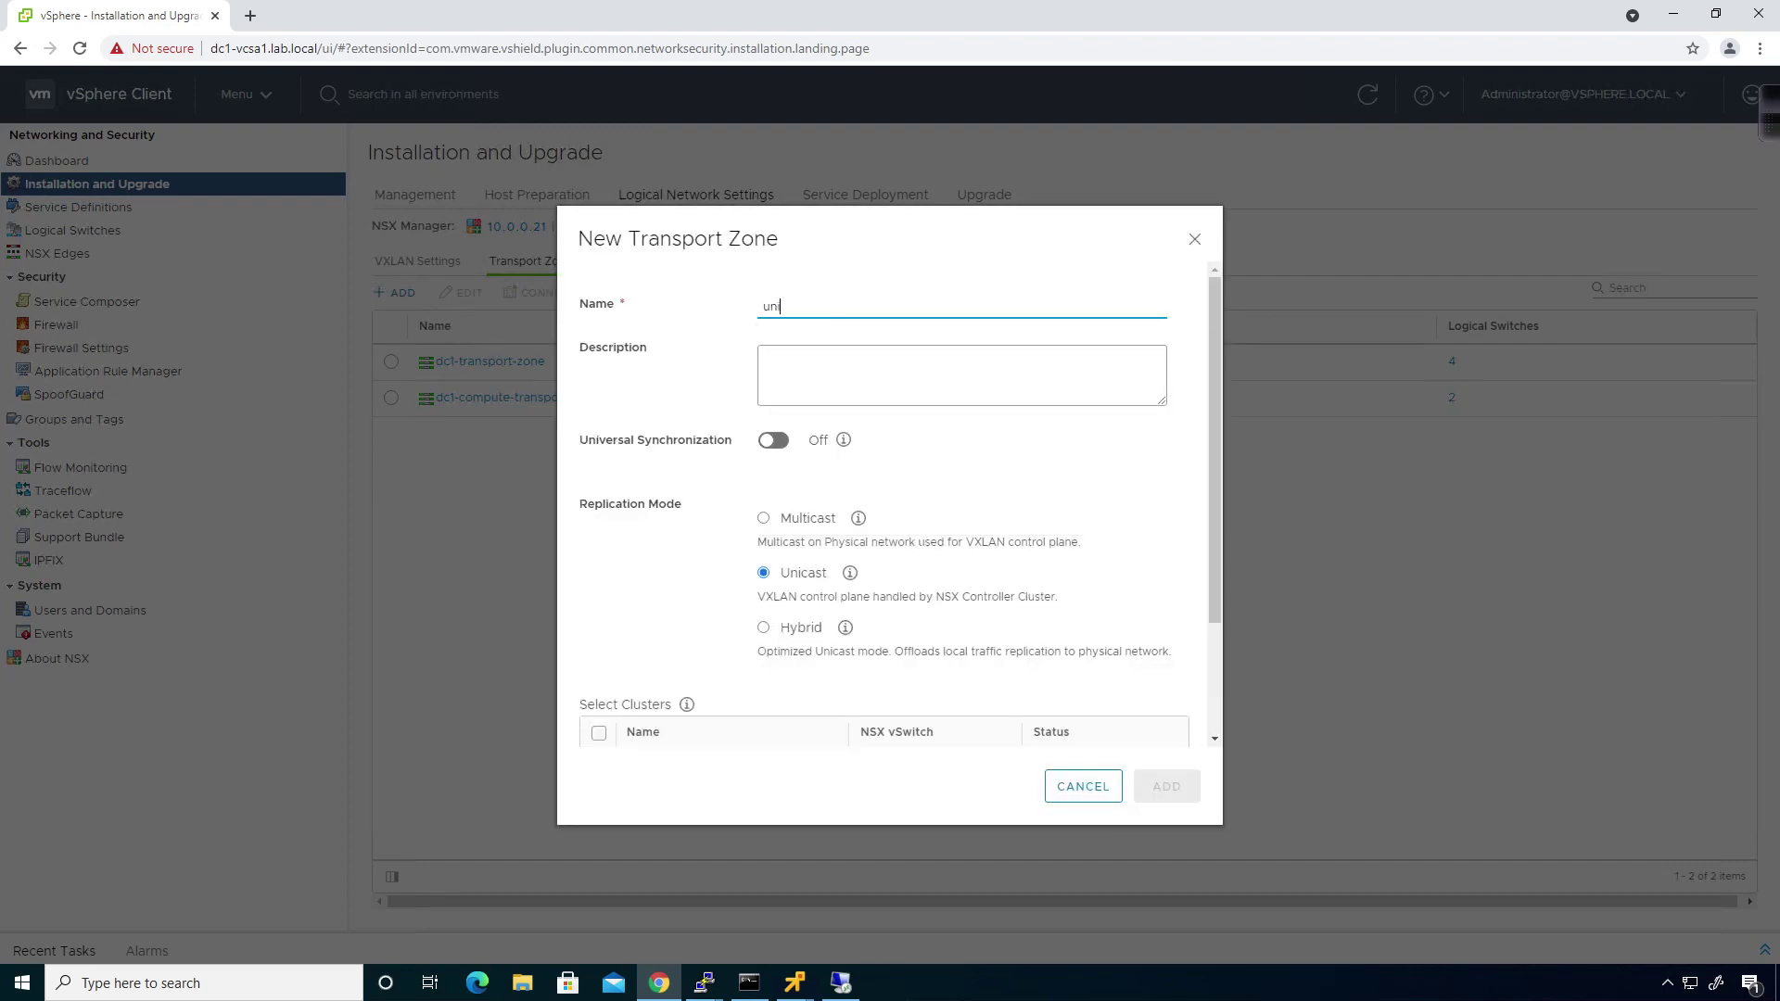
pyautogui.write('versal-transport-zone')
pyautogui.click(775, 443)
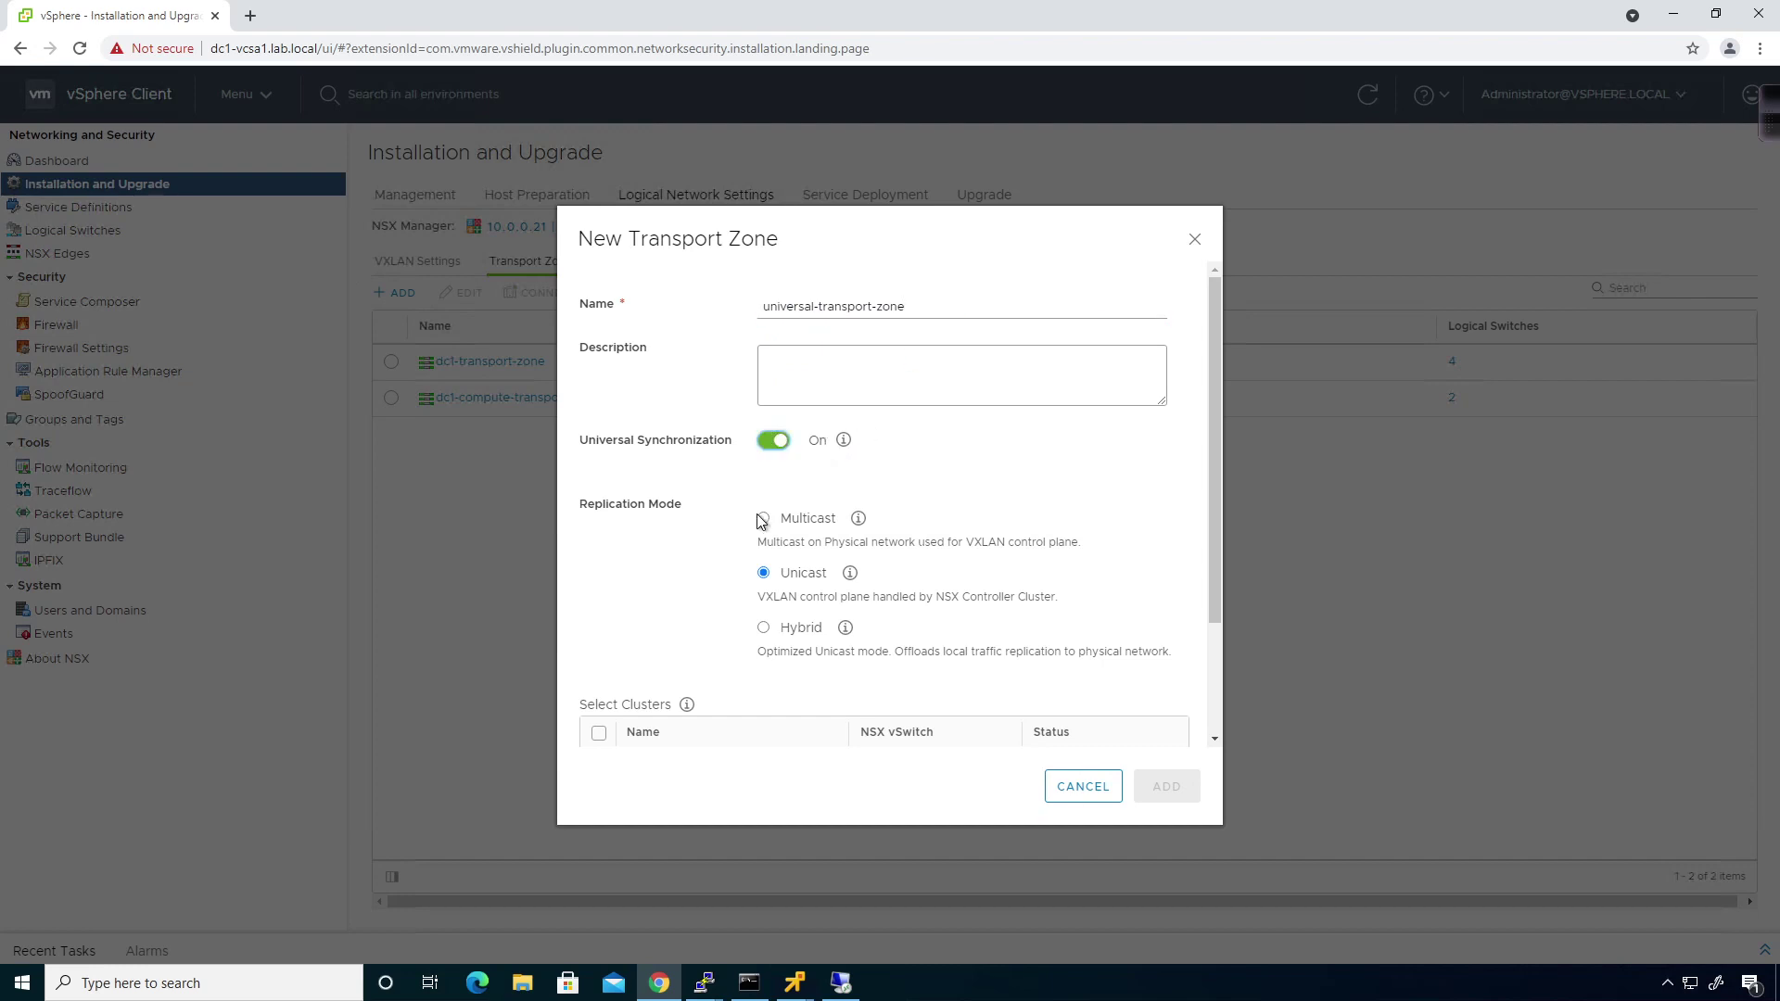
pyautogui.scroll(-2, 737, 527)
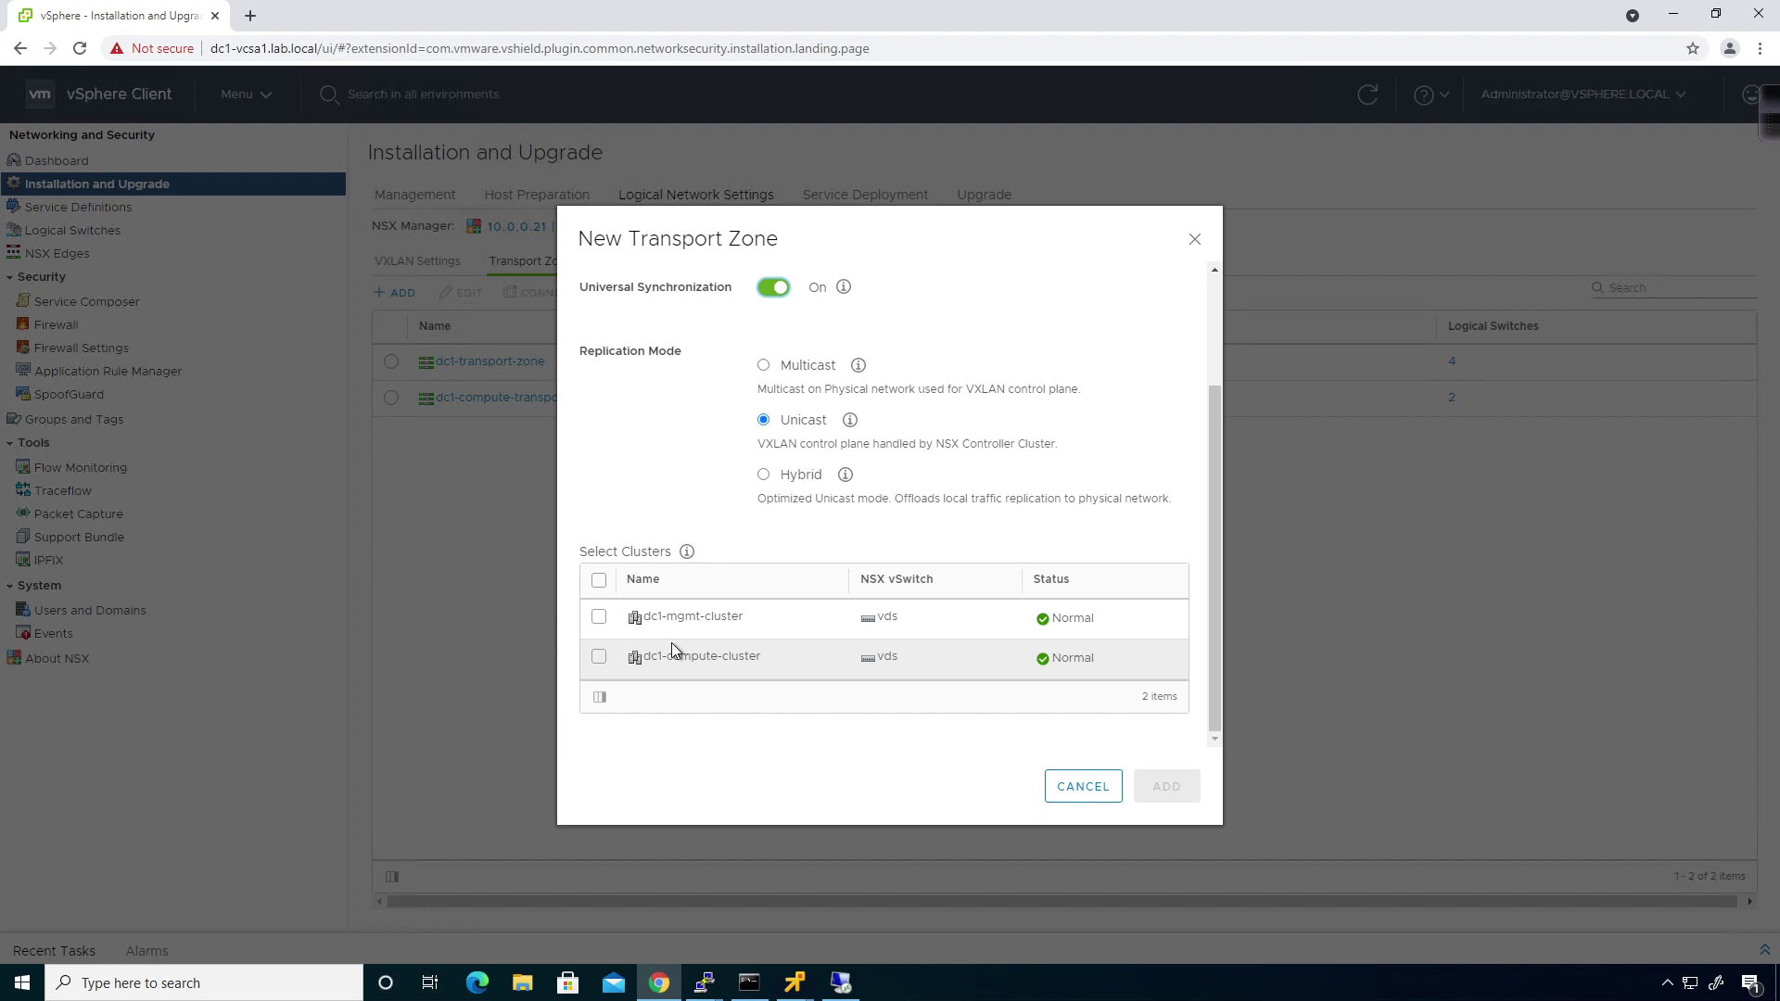
pyautogui.click(599, 580)
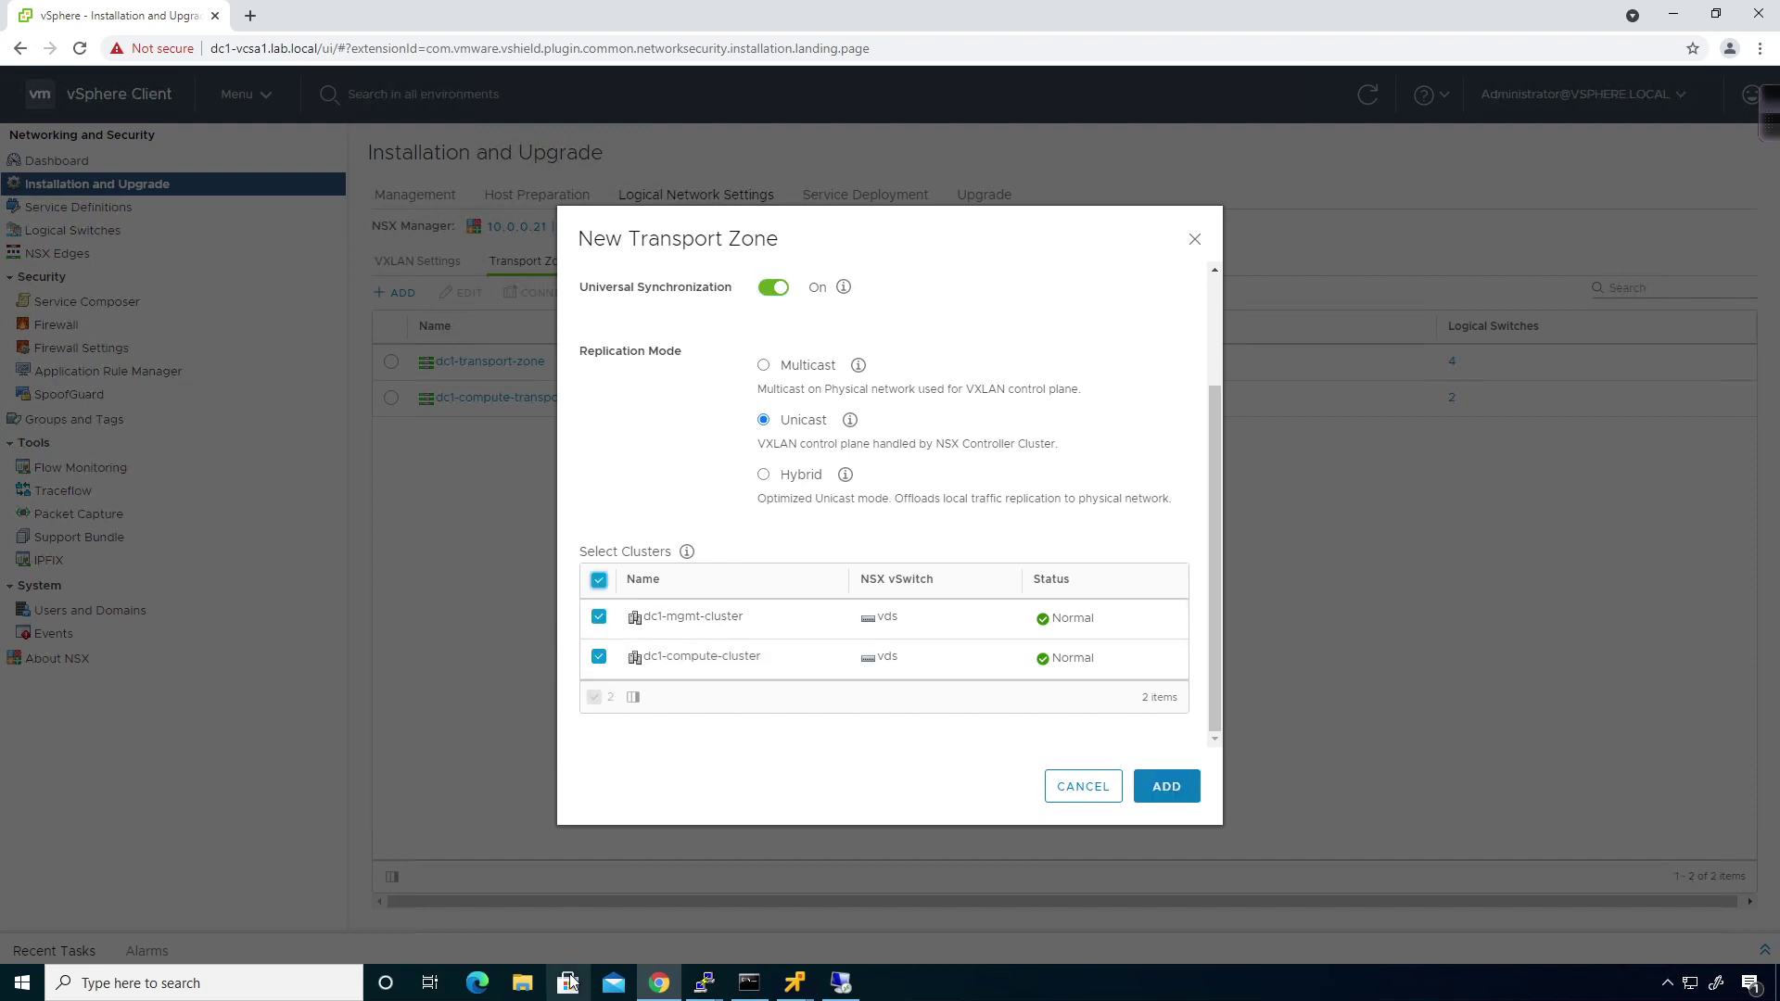
pyautogui.click(1162, 789)
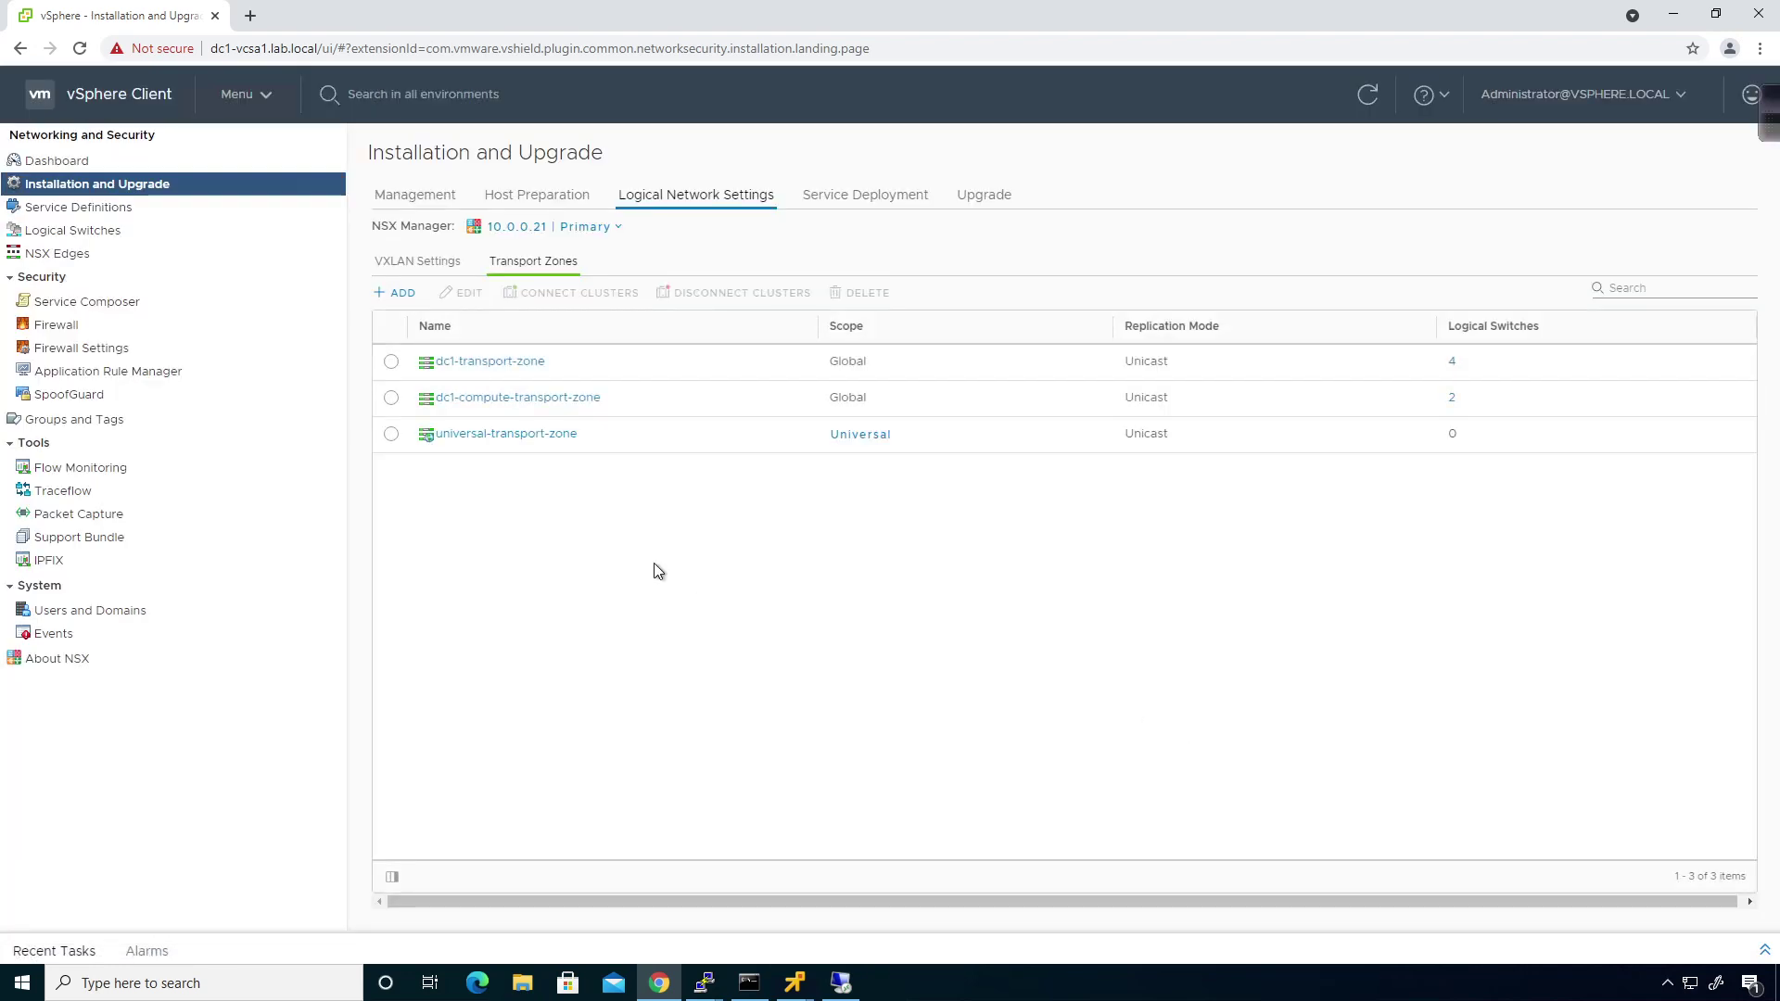
# Select universal-transport-zone on the primary and dismiss its cluster connection dialog unchanged.
pyautogui.click(391, 436)
pyautogui.click(569, 295)
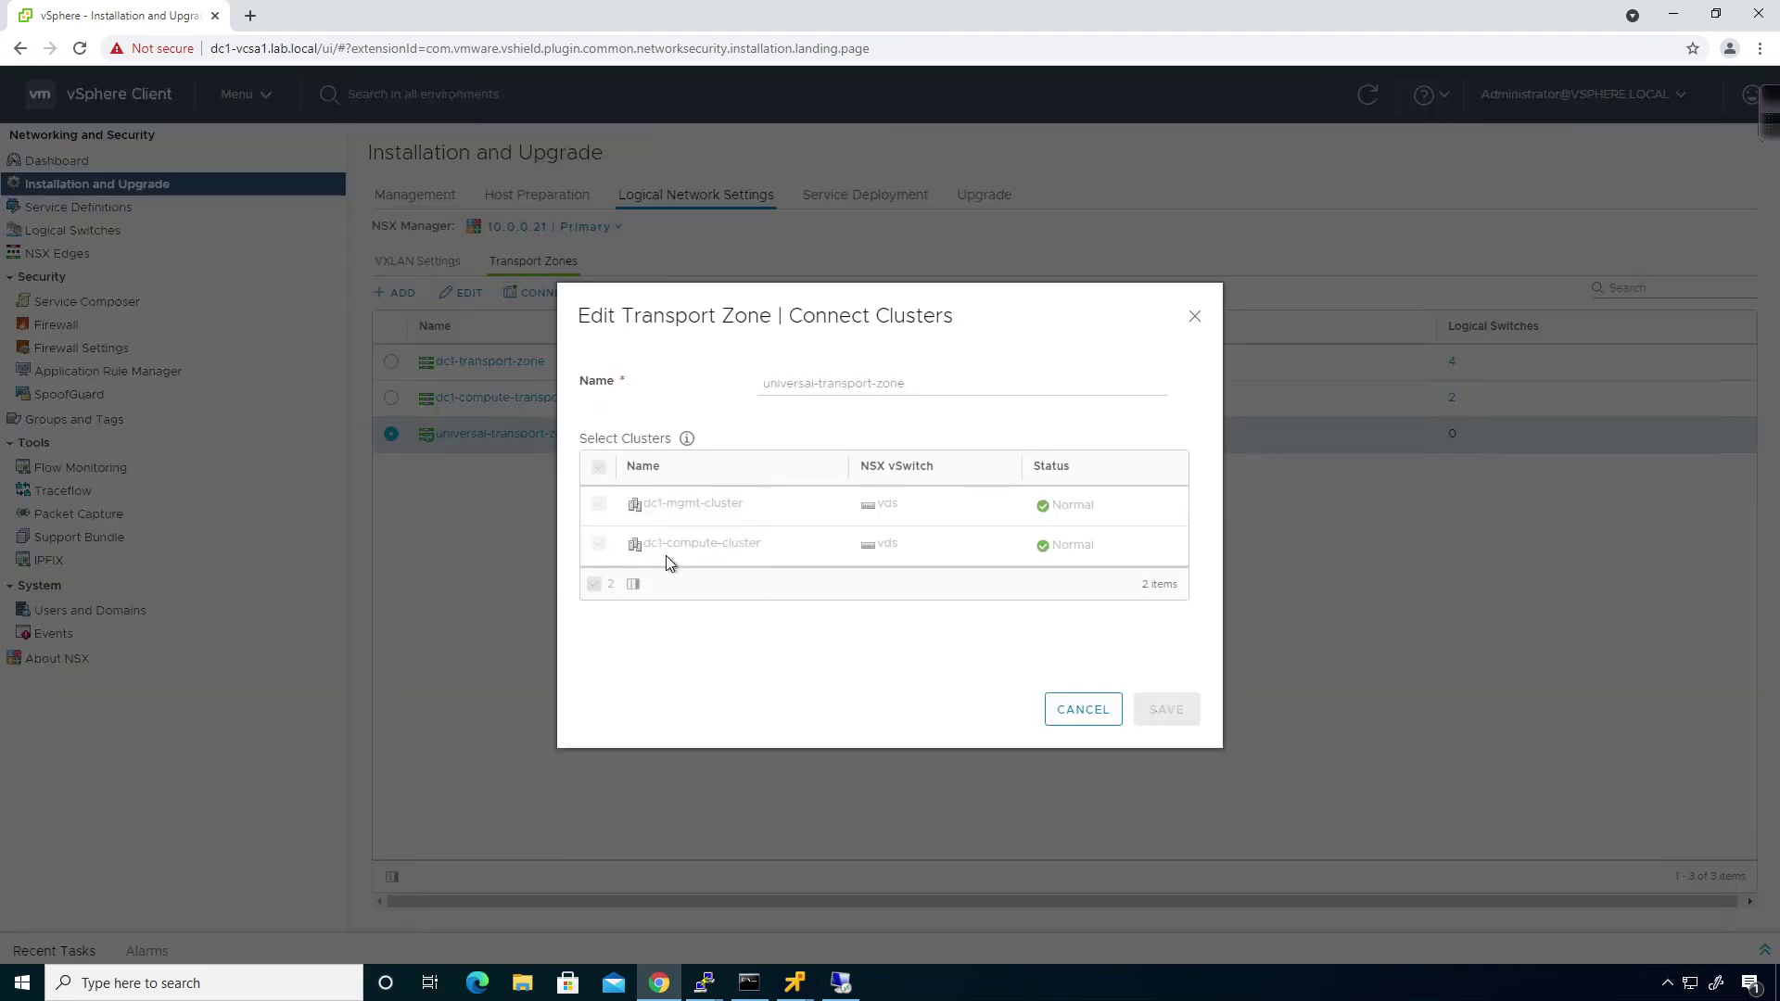
pyautogui.click(1078, 721)
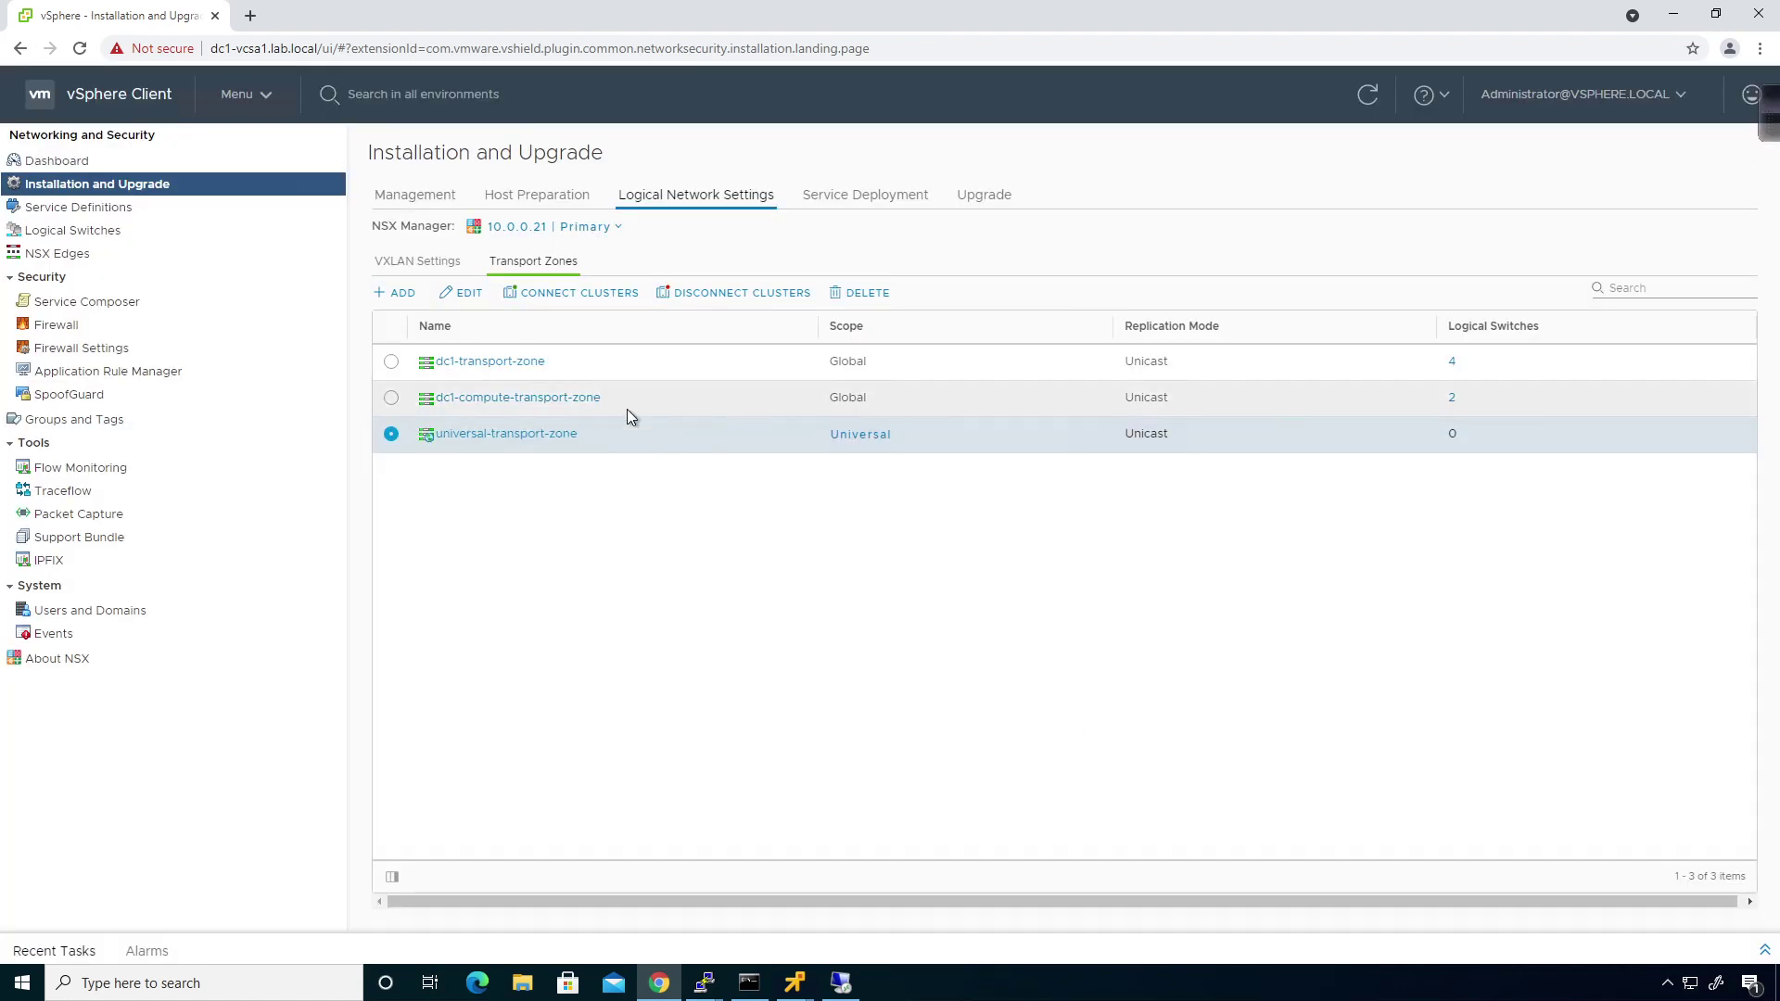
# On secondary manager 10.0.0.31, connect dc2-compute-cluster to universal-transport-zone and save.
pyautogui.click(588, 234)
pyautogui.click(573, 297)
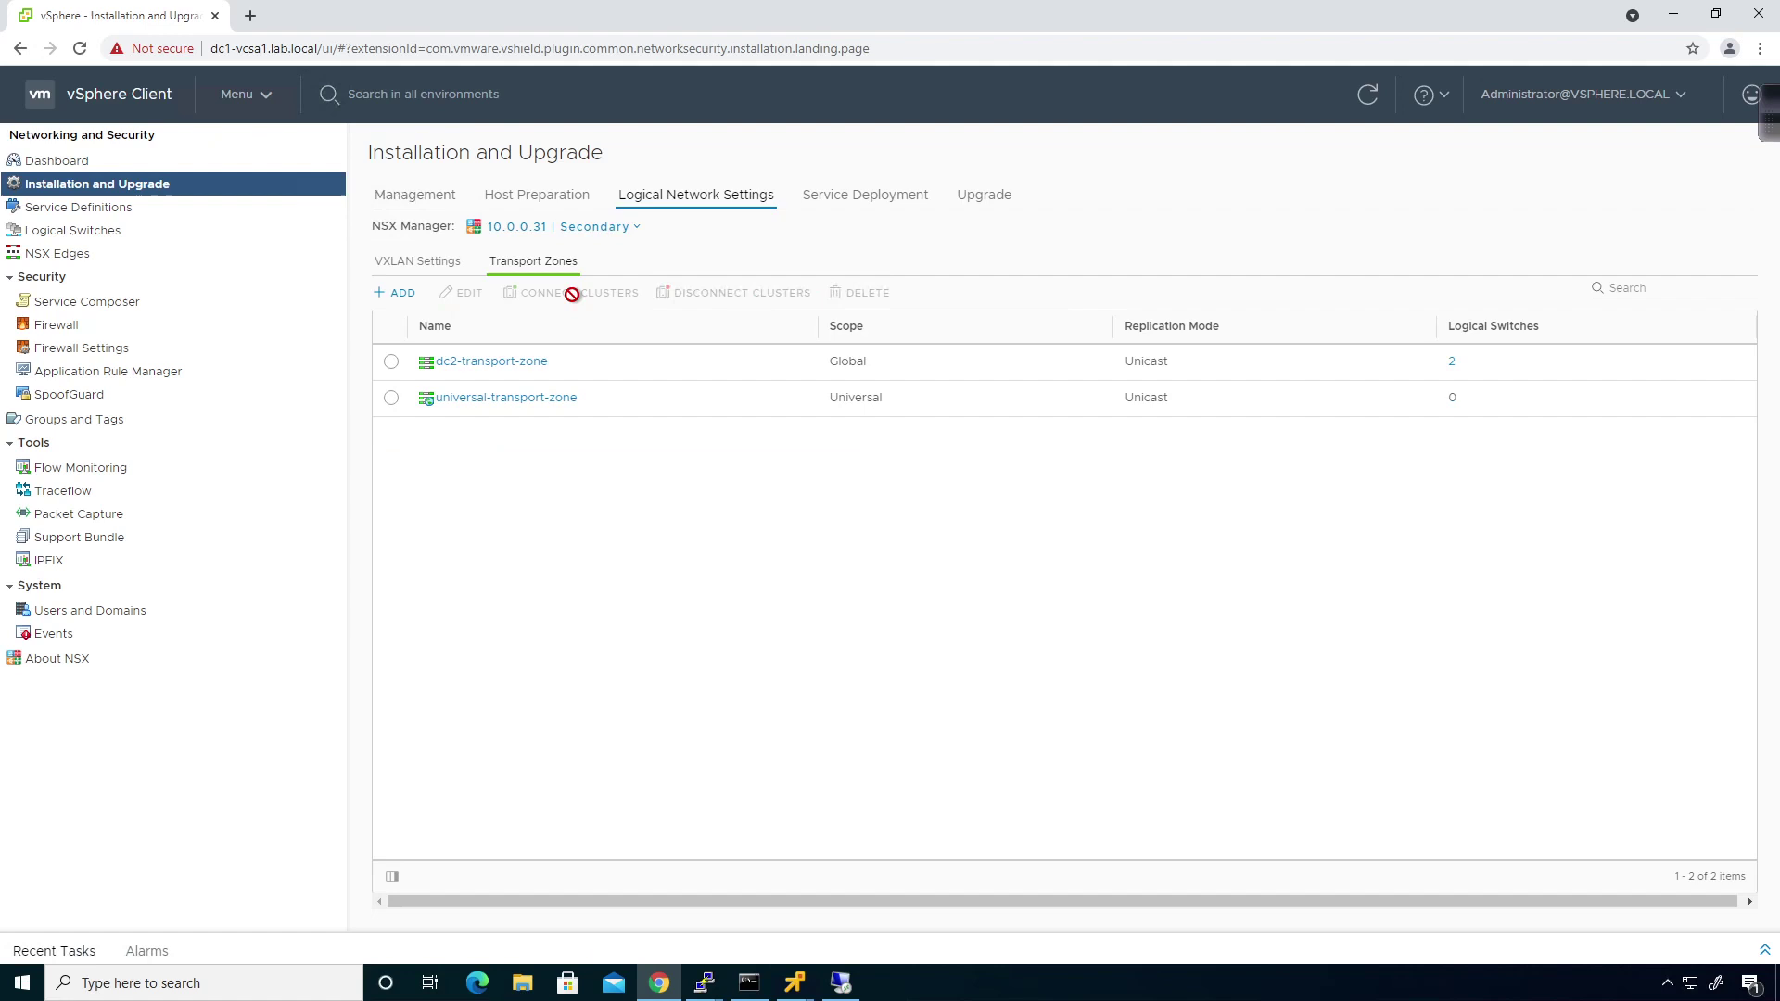
pyautogui.click(391, 399)
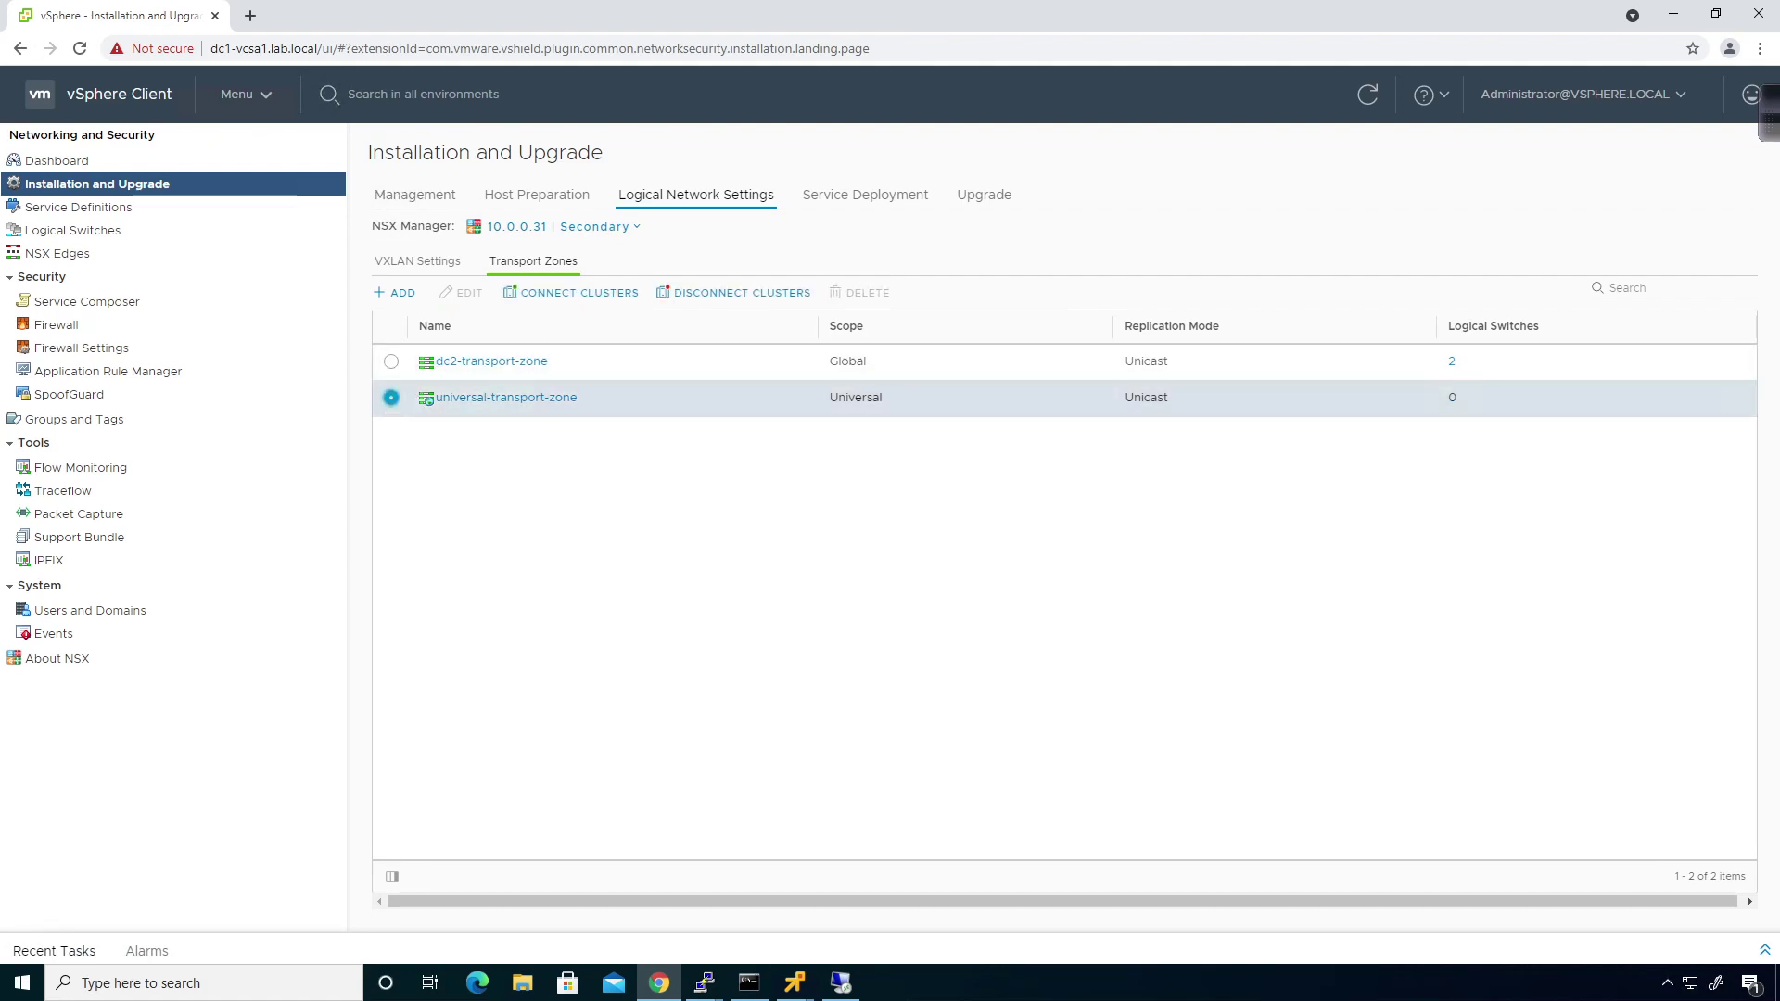
pyautogui.click(560, 294)
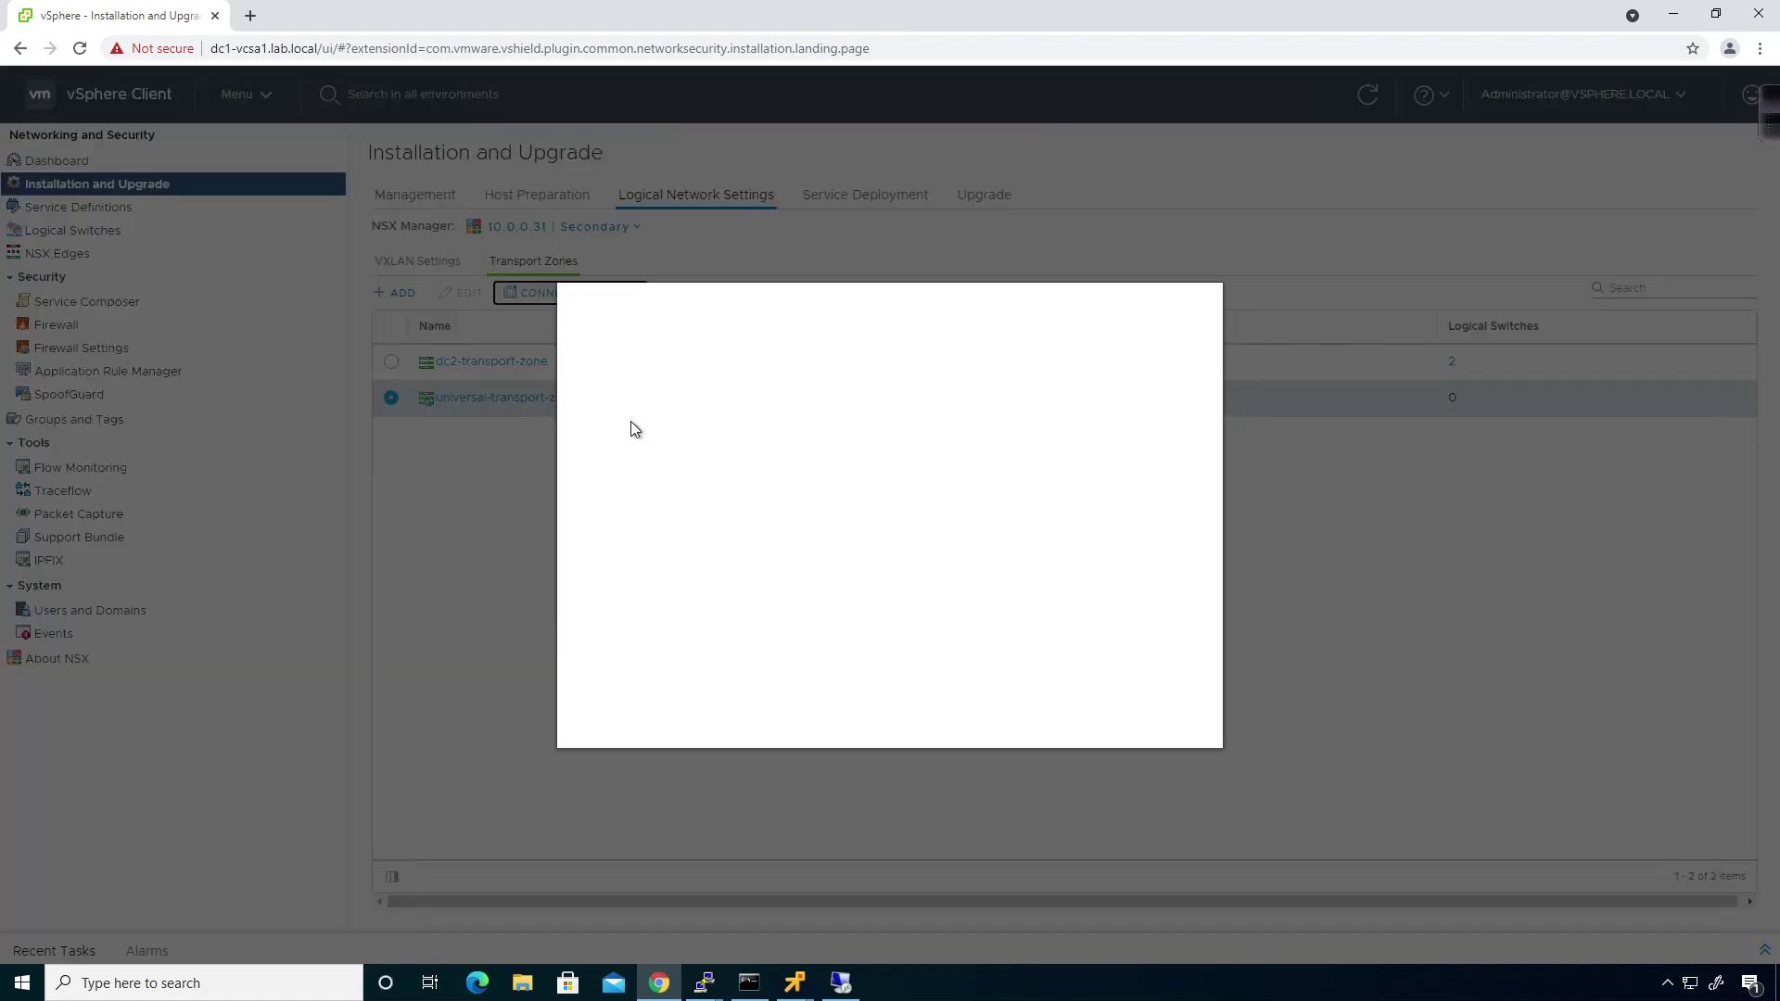
pyautogui.click(599, 504)
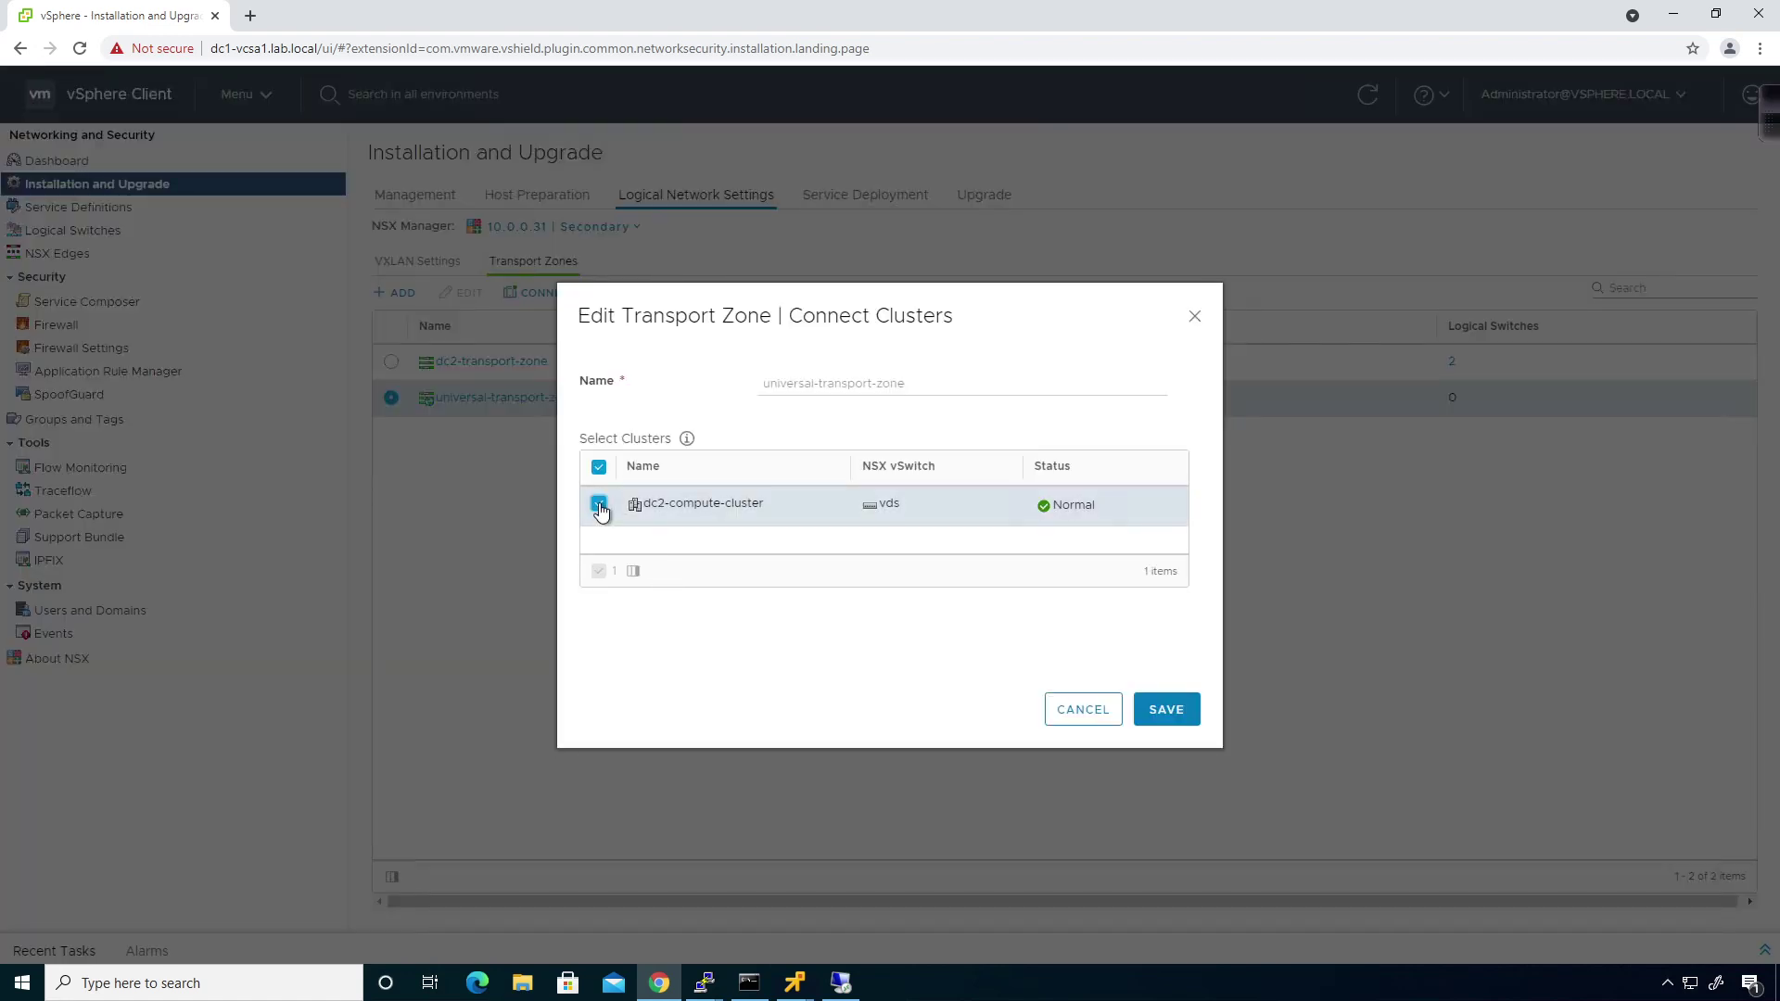
pyautogui.click(1196, 721)
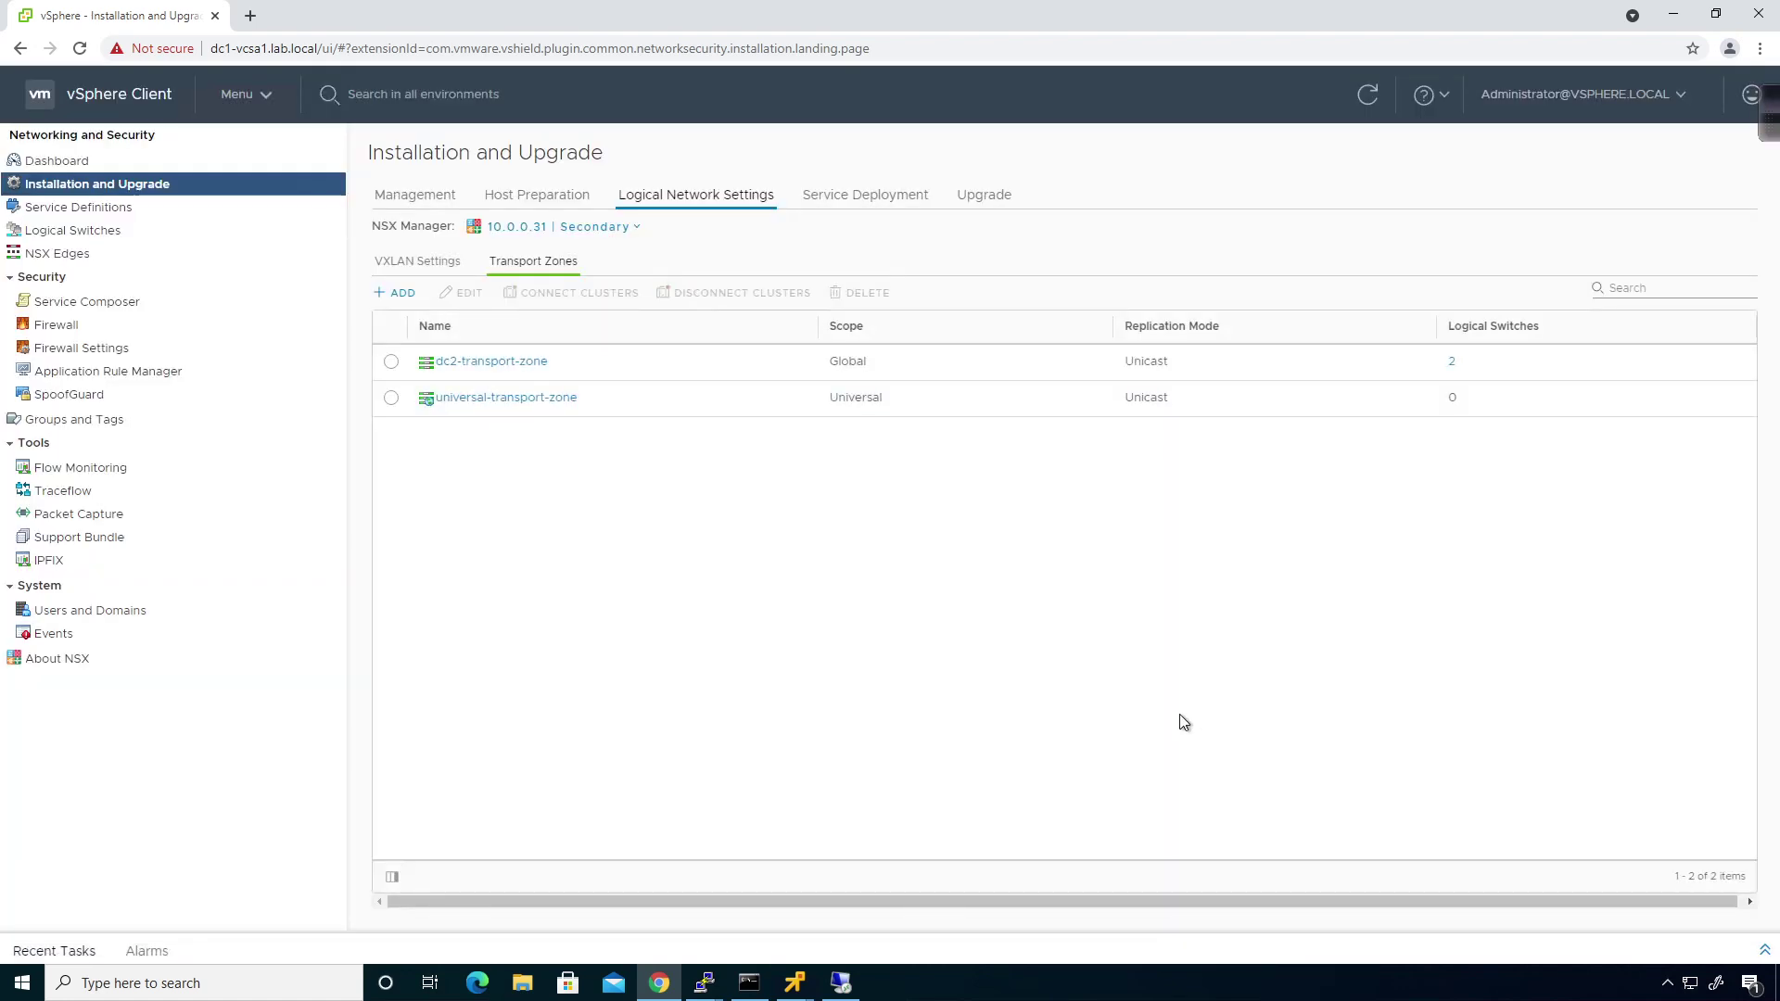